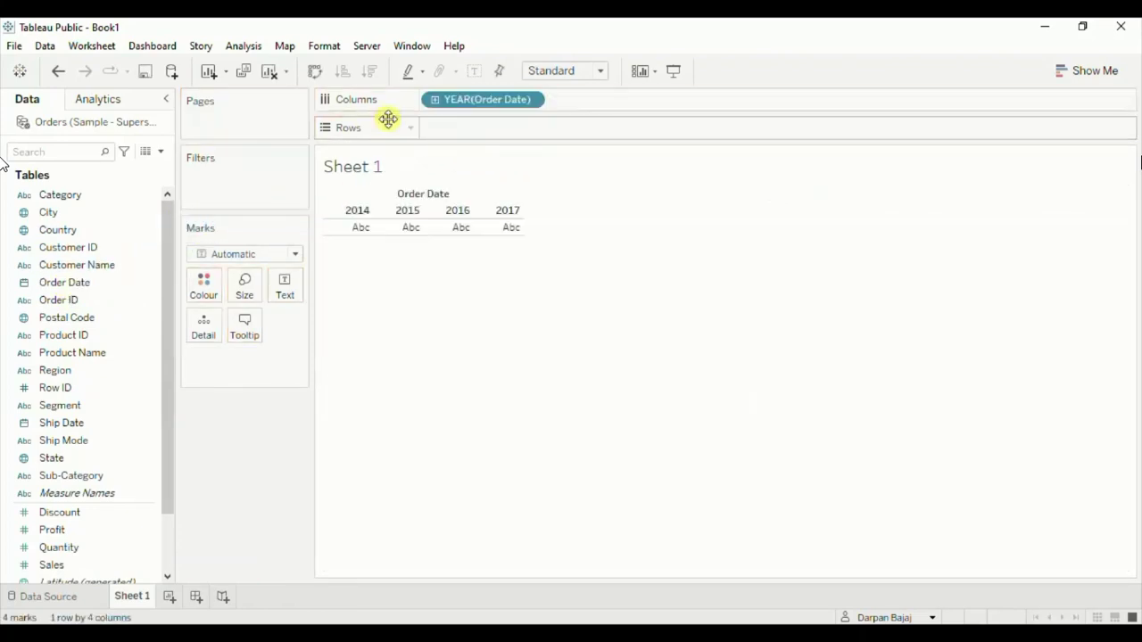
Plot yearly Sales as Consumer, Corporate and Home Office lines, fit to Entire View, with value labels.
left_click_drag(75, 568, 479, 134)
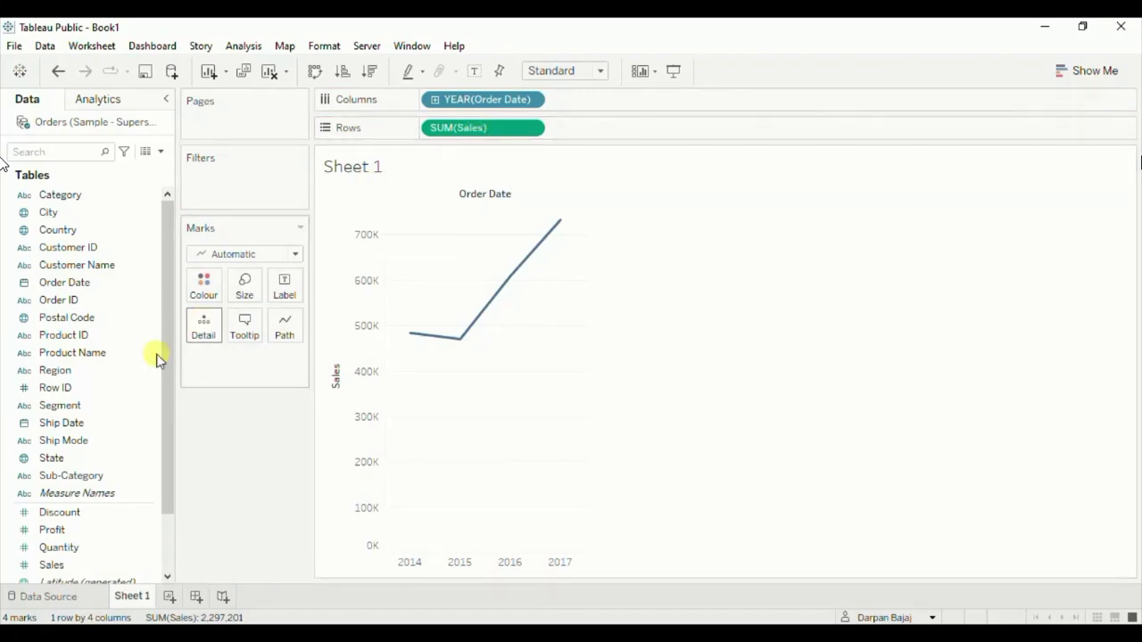
left_click_drag(69, 405, 199, 284)
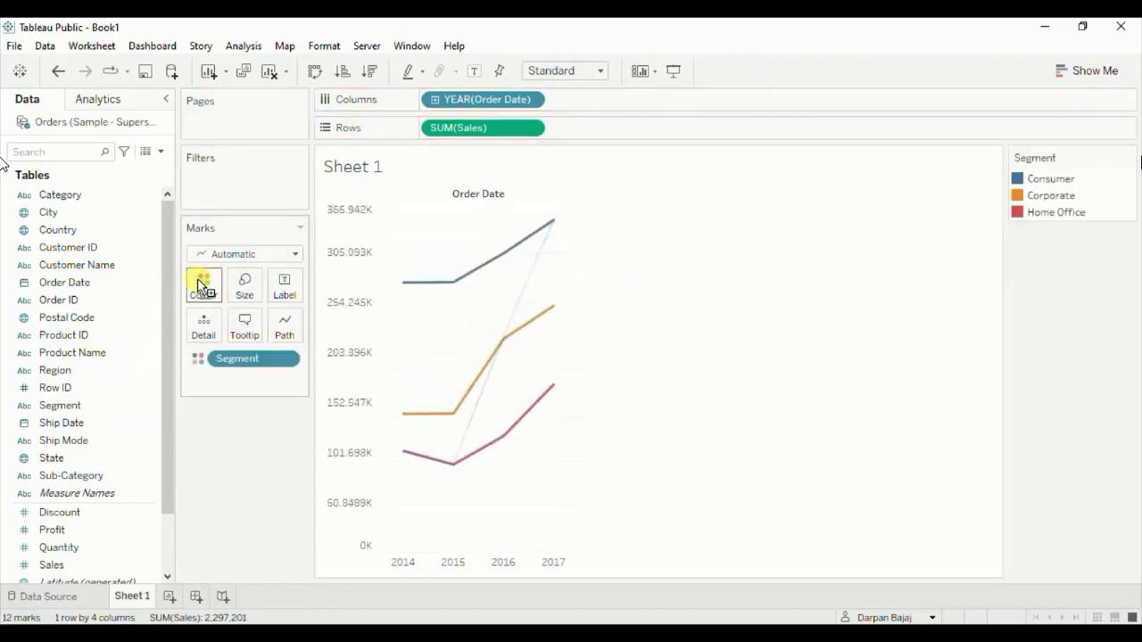
left_click(572, 70)
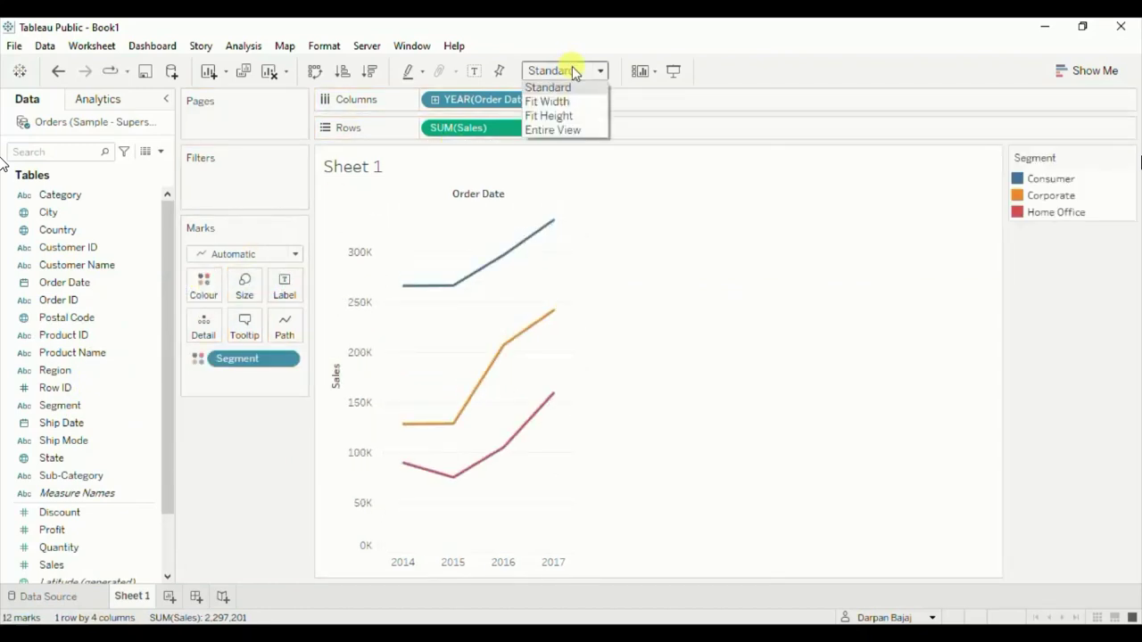
left_click(561, 126)
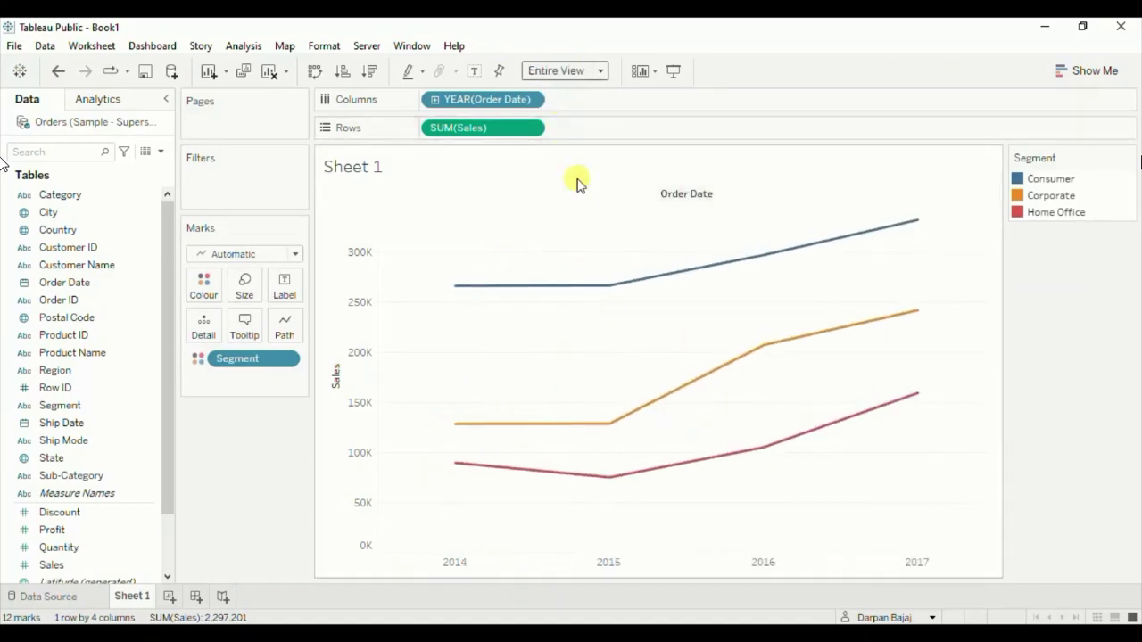
left_click(474, 72)
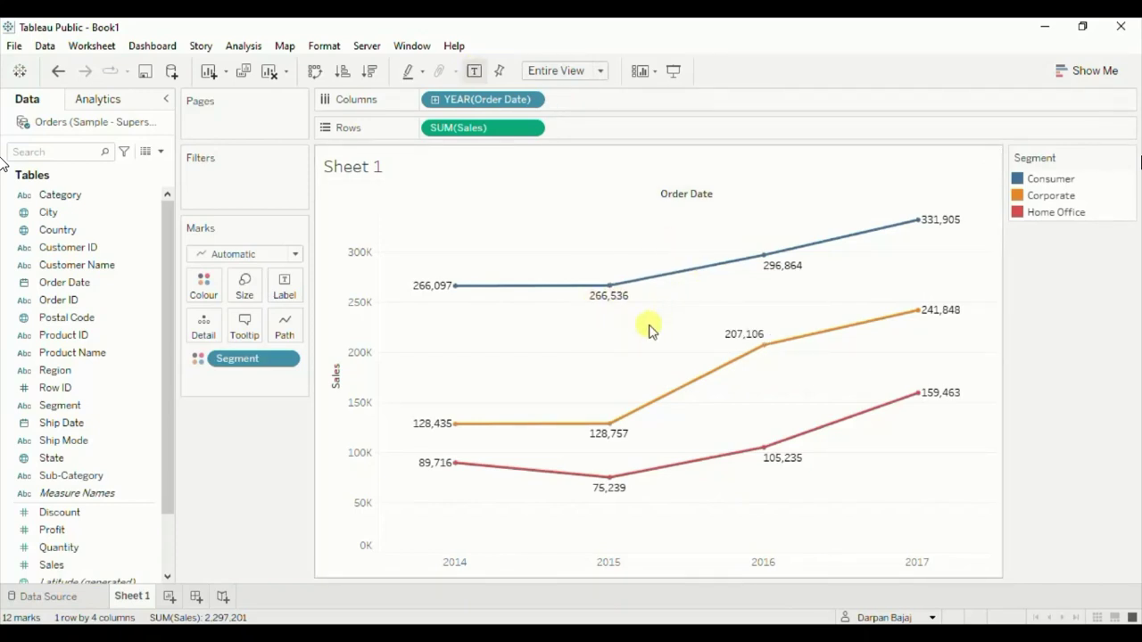
mouse_move(762, 258)
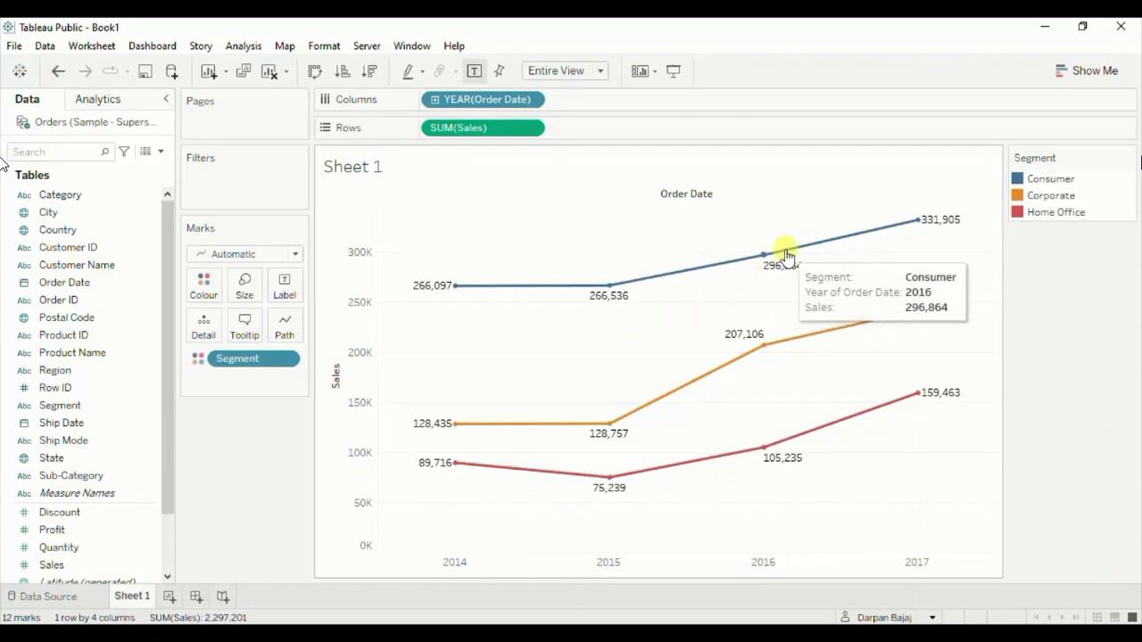
mouse_move(785, 439)
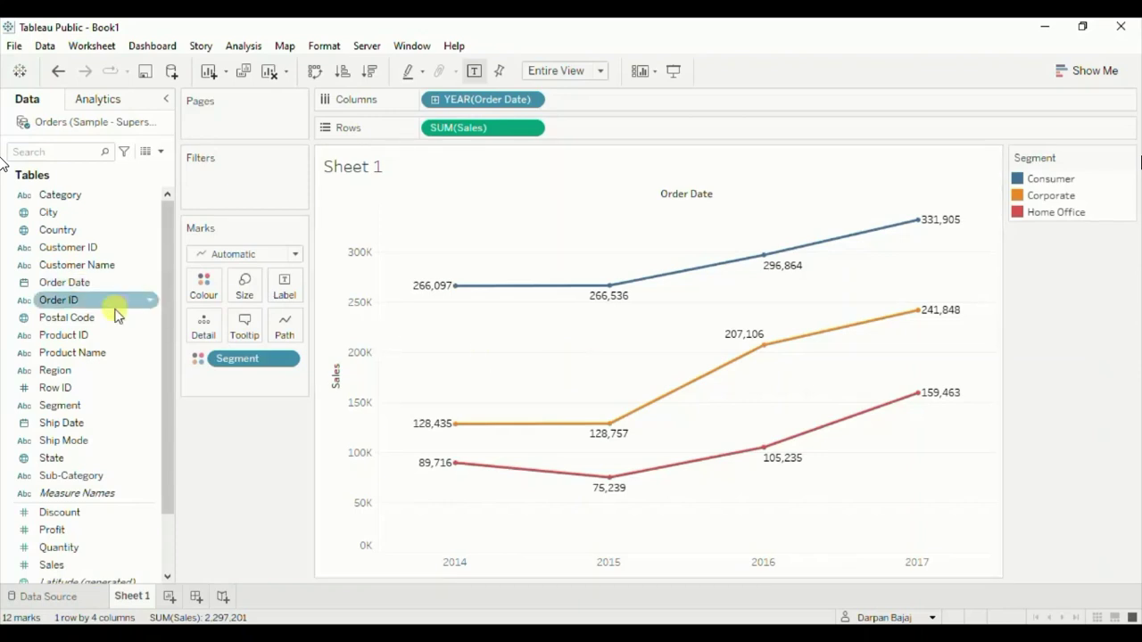
mouse_move(64, 373)
left_mouse_down()
mouse_move(270, 165)
mouse_move(247, 175)
left_mouse_up()
left_click(435, 384)
left_click(579, 535)
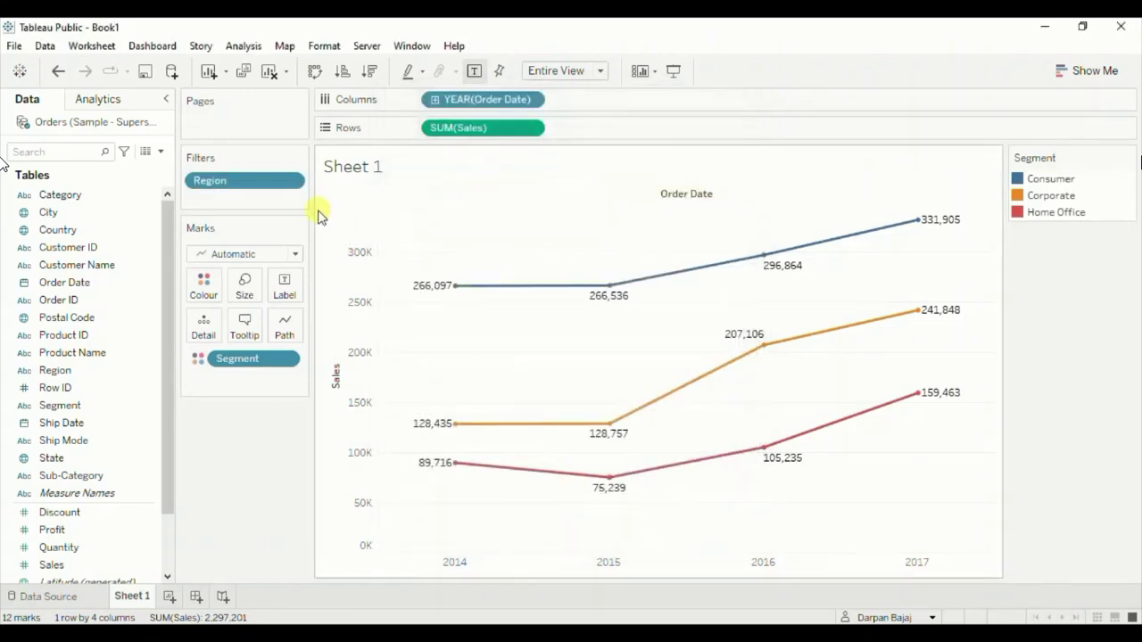
left_click(292, 181)
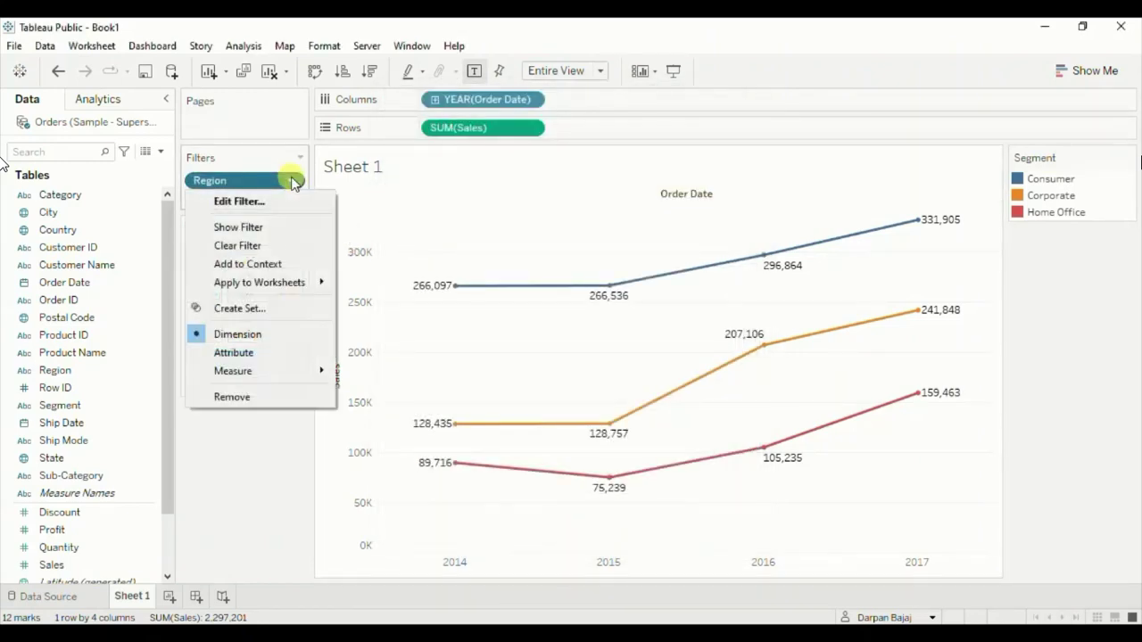
left_click(256, 226)
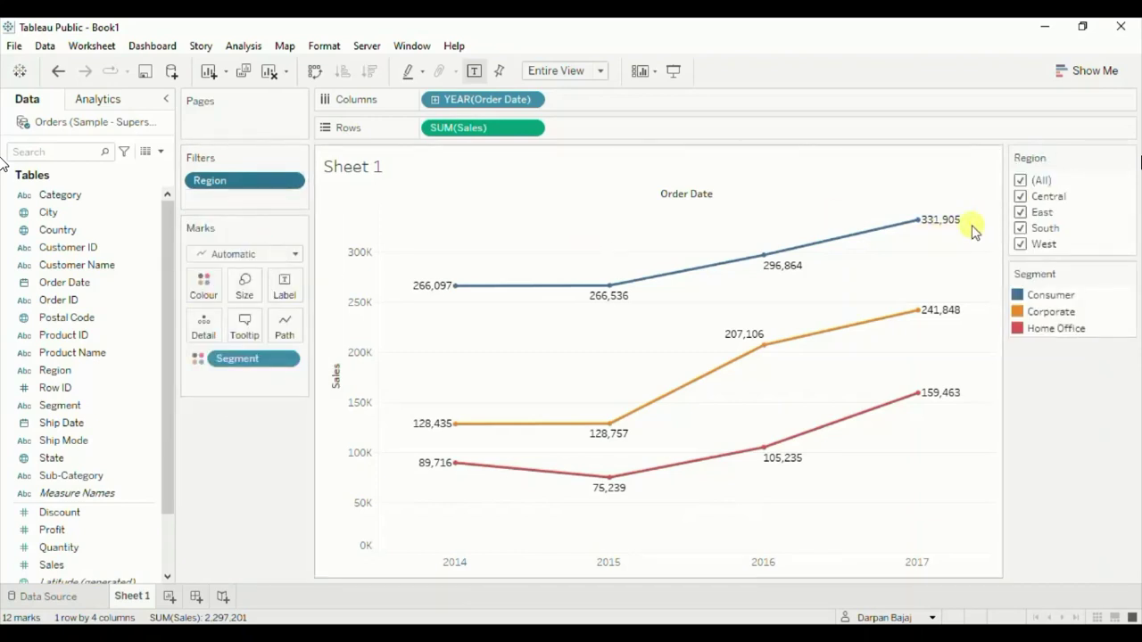
left_click(1022, 196)
left_click(1022, 213)
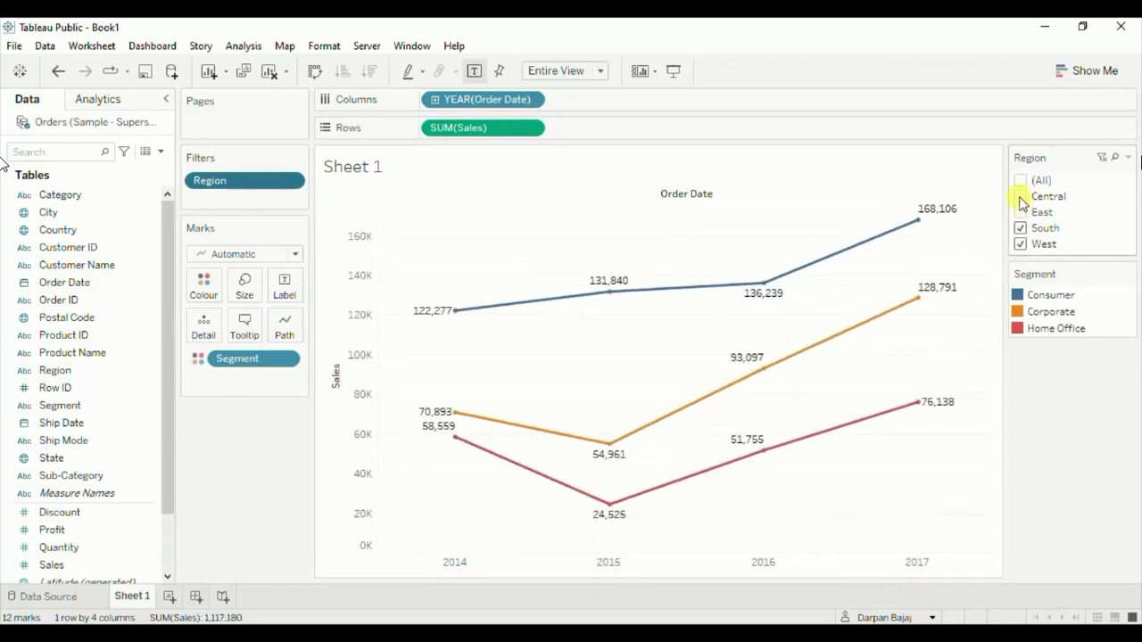
left_click(1022, 196)
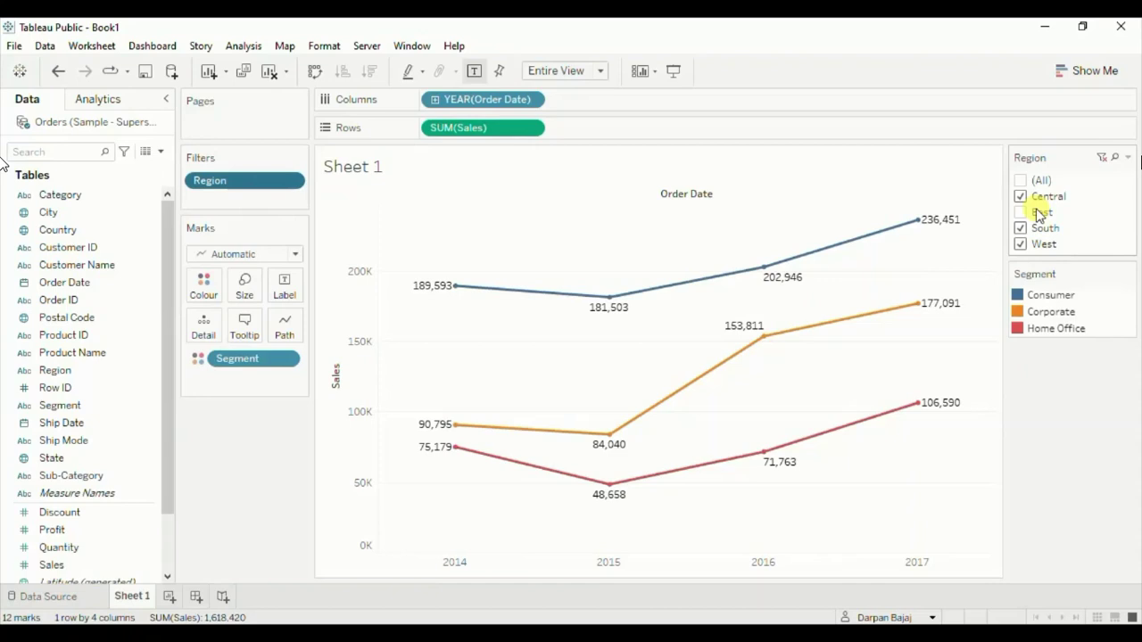
left_click_drag(242, 181, 252, 434)
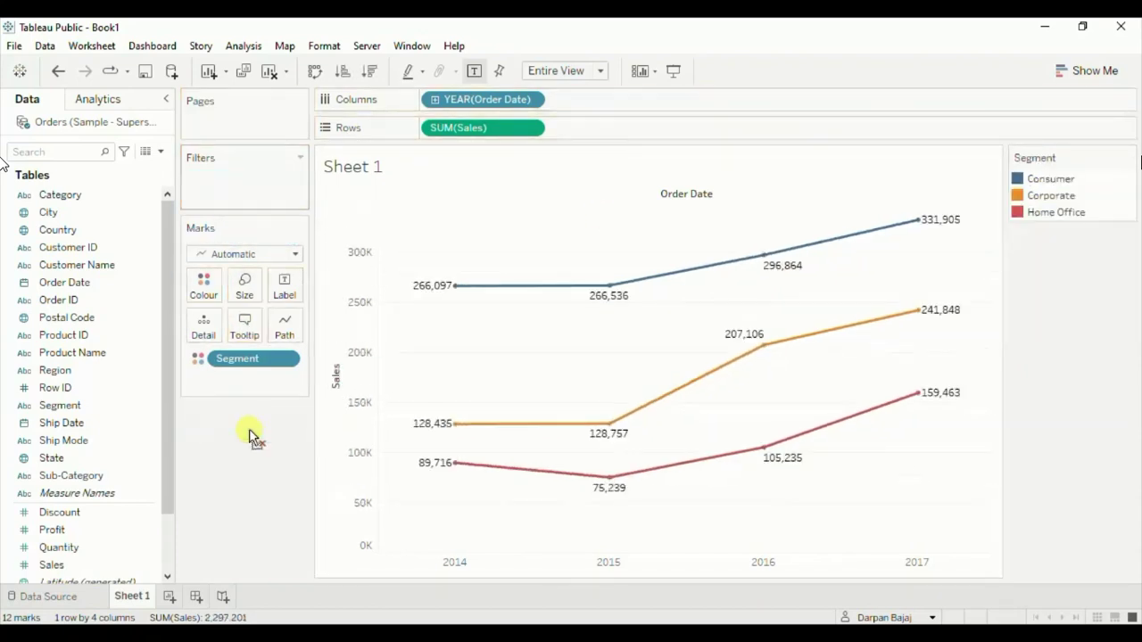
Rename Sheet 1 to 'East Region'.
double_click(132, 596)
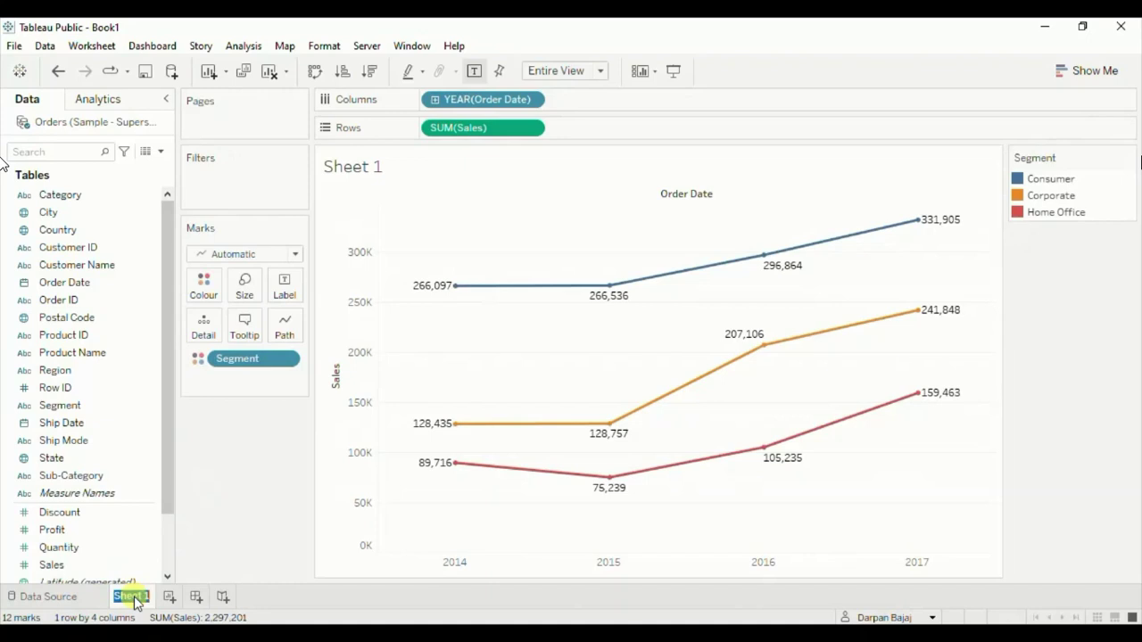
type("East Region")
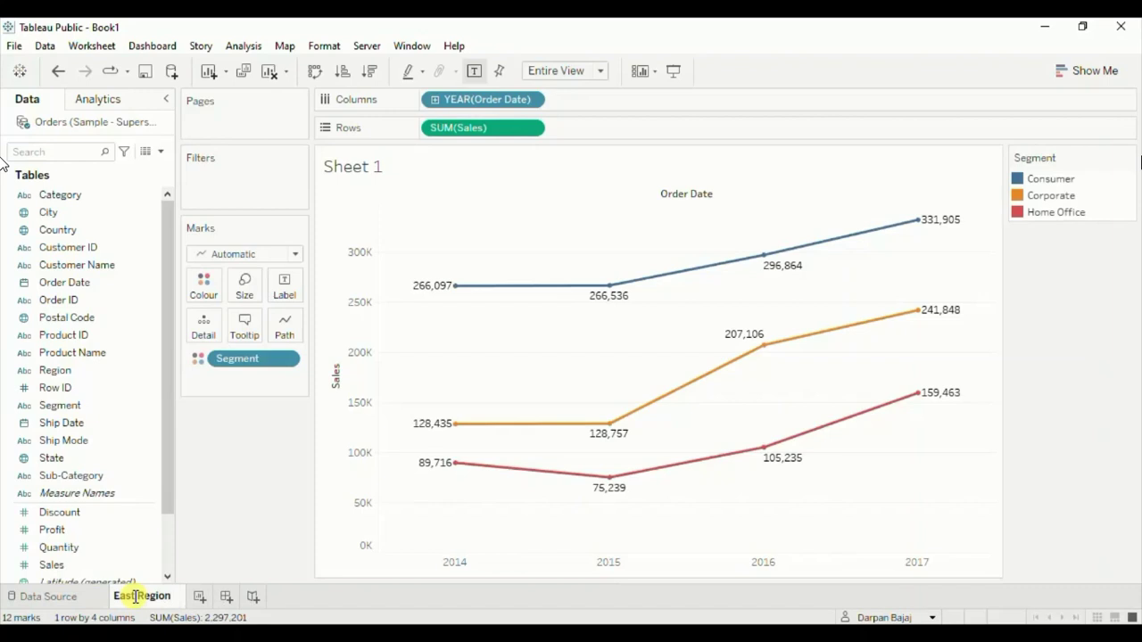
key("Return")
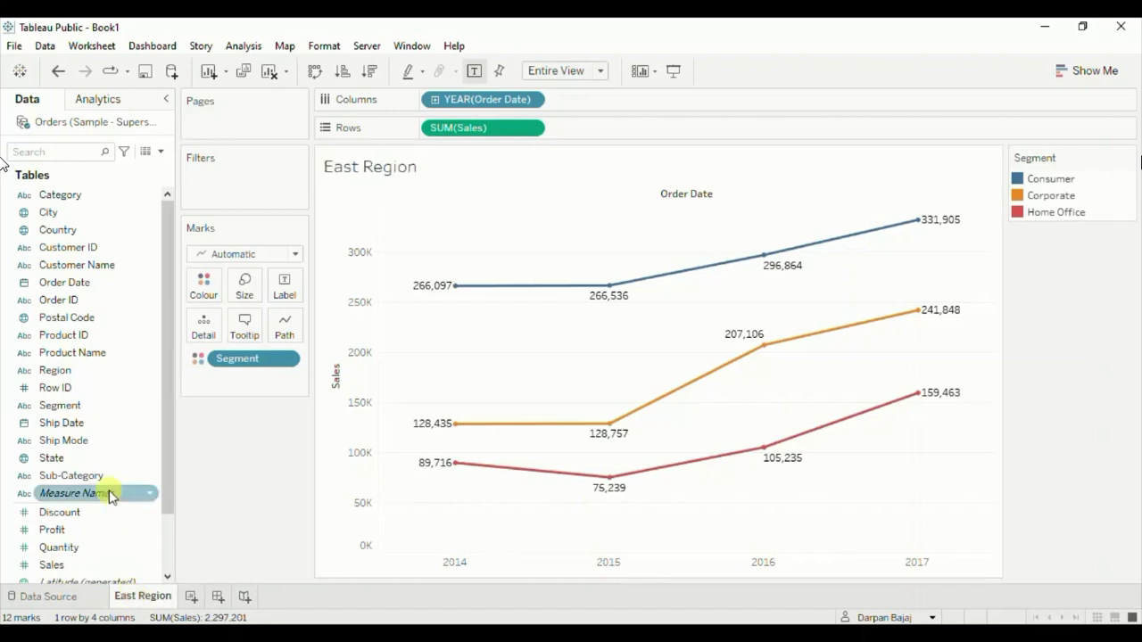
Filter Product Name to exclude party invitations, the office refrigerator and several 3M products, keeping 1,843 of 1,850.
left_click_drag(79, 354, 237, 182)
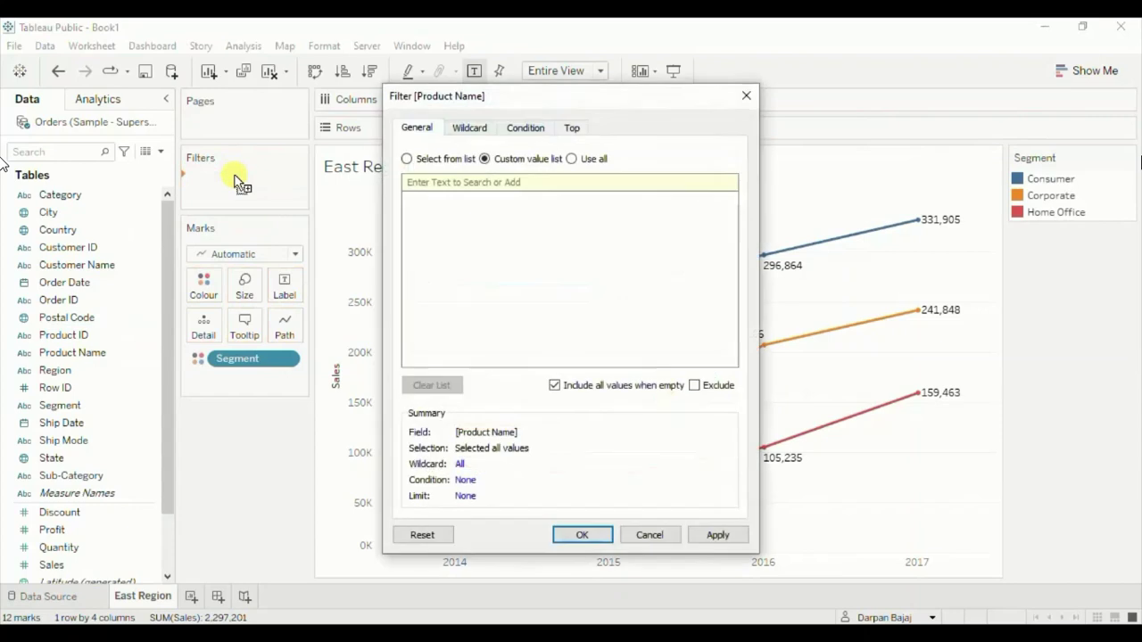
left_click(408, 161)
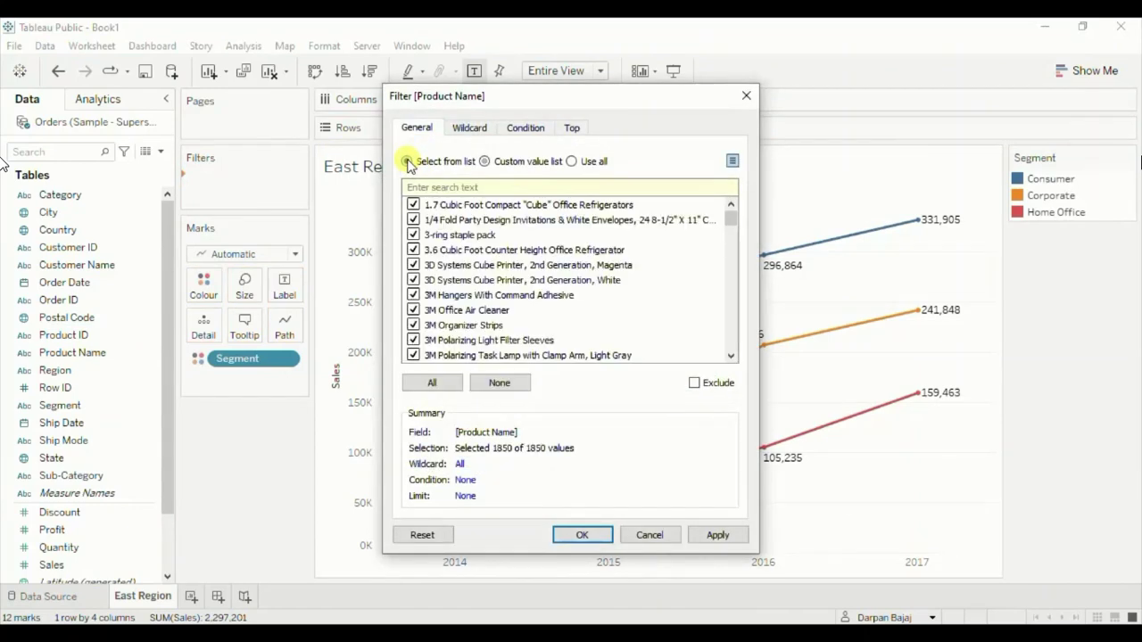
left_click(413, 221)
left_click(413, 250)
left_click(413, 310)
left_click(413, 324)
left_click(413, 340)
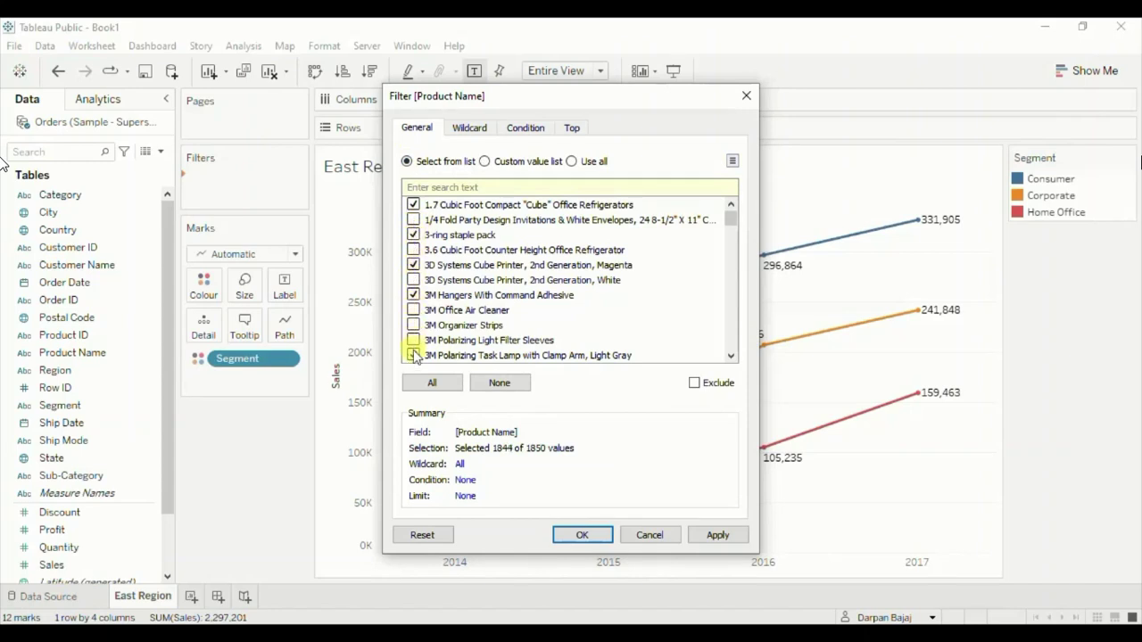
left_click(413, 355)
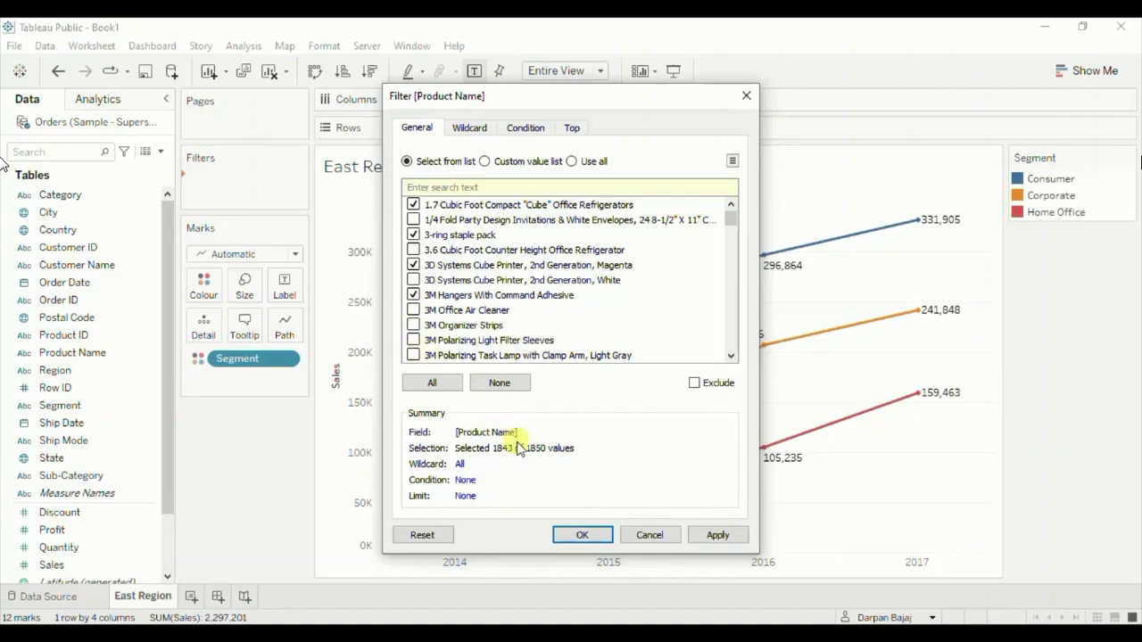
left_click(577, 535)
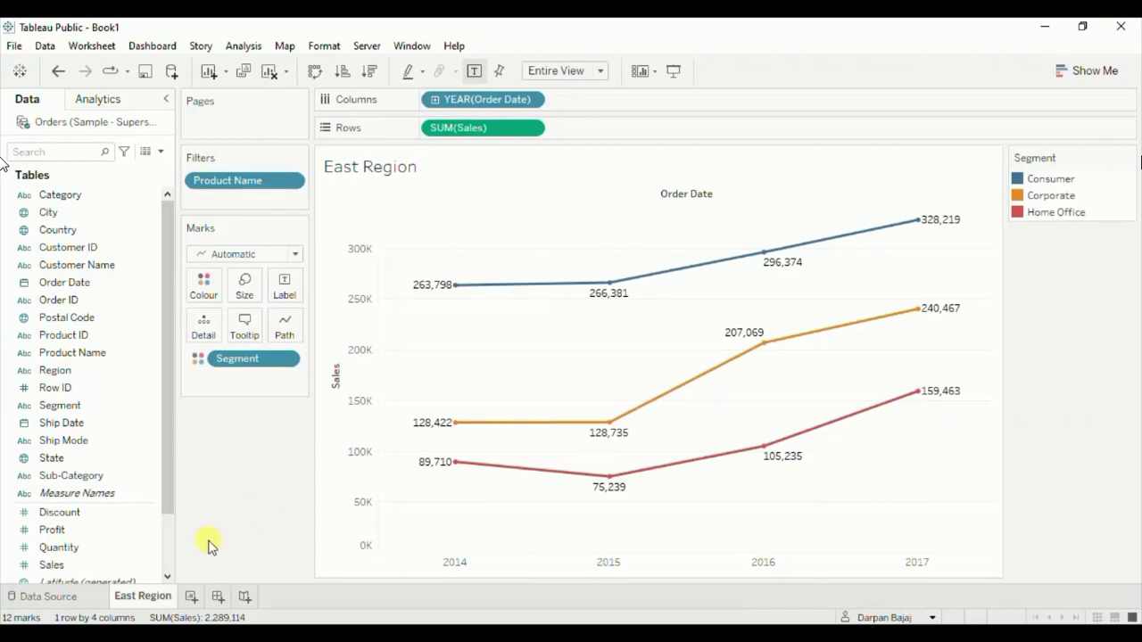
mouse_move(150, 604)
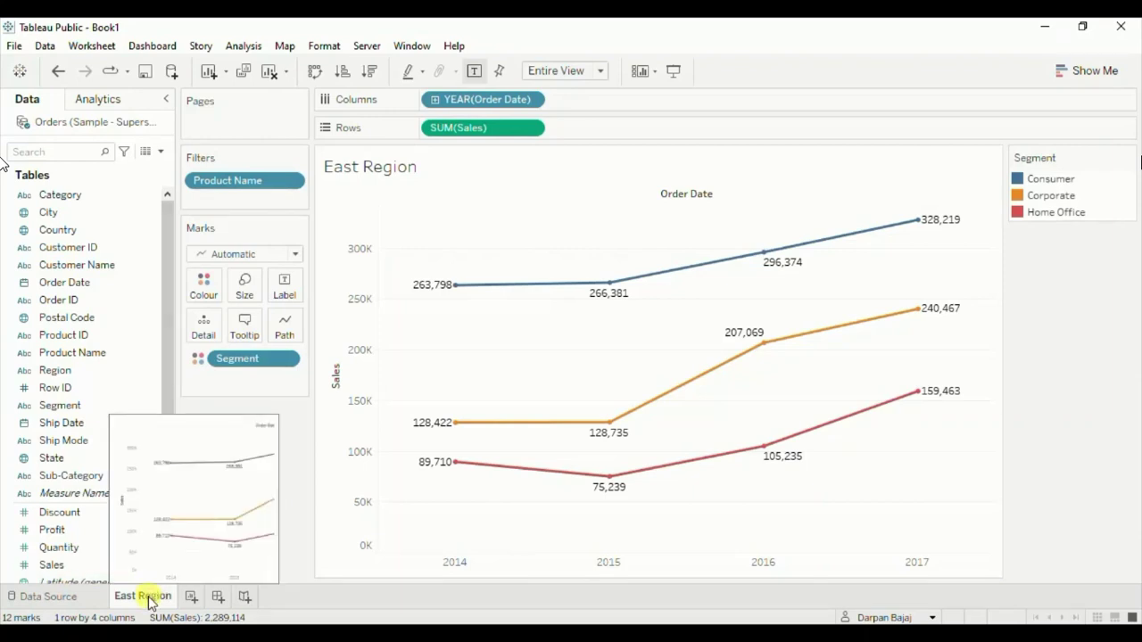
Duplicate the East Region sheet and rename the copy 'West Region'.
right_click(150, 600)
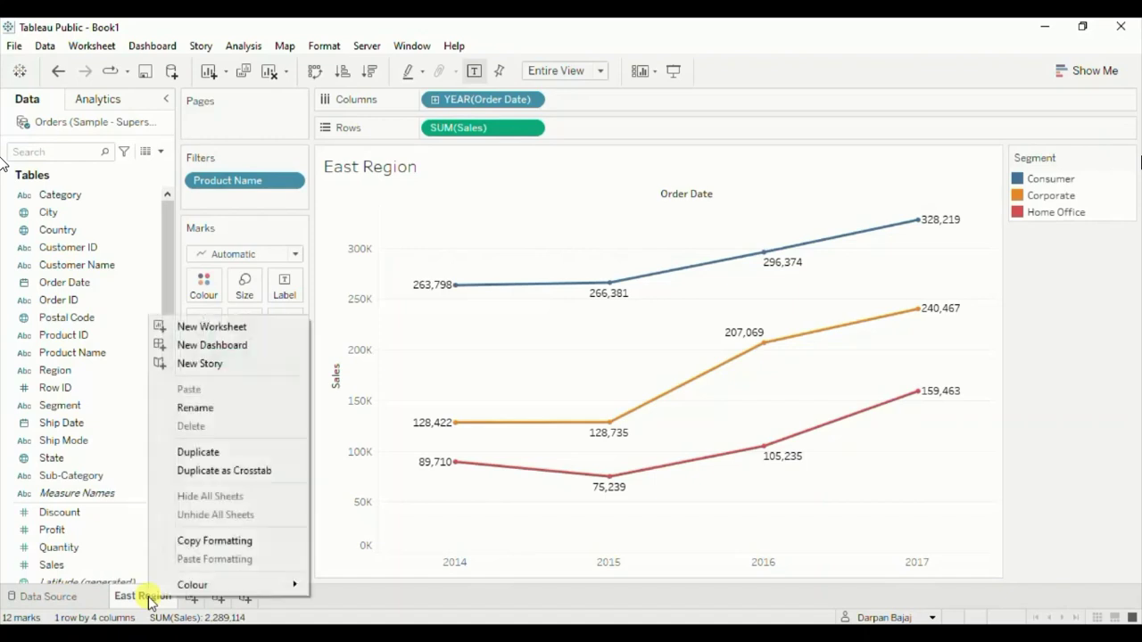
left_click(191, 453)
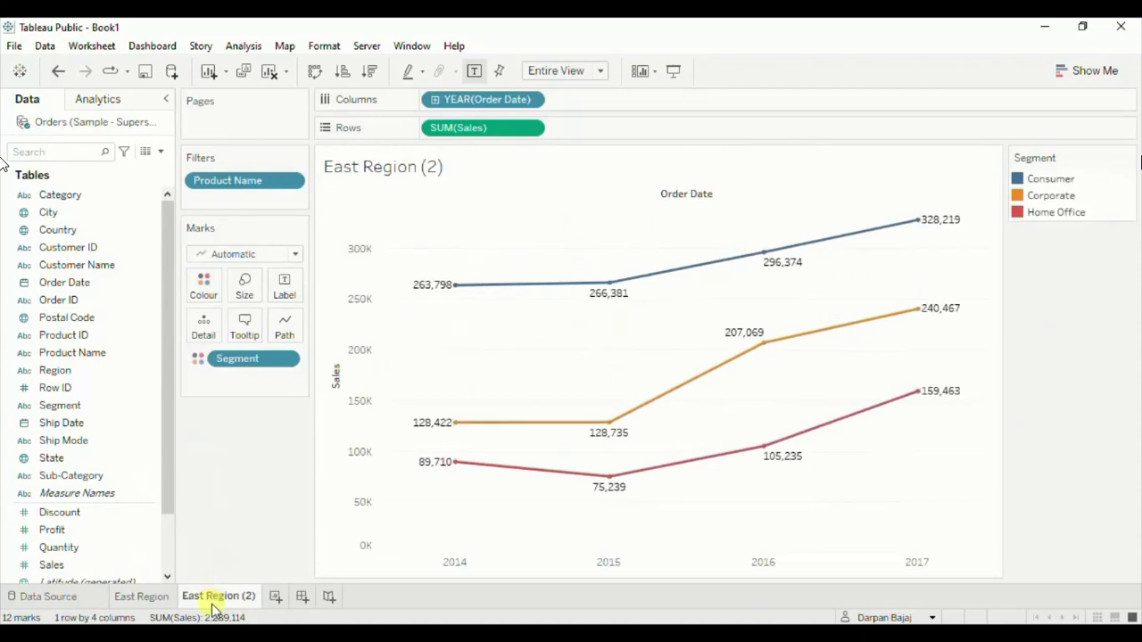
double_click(212, 597)
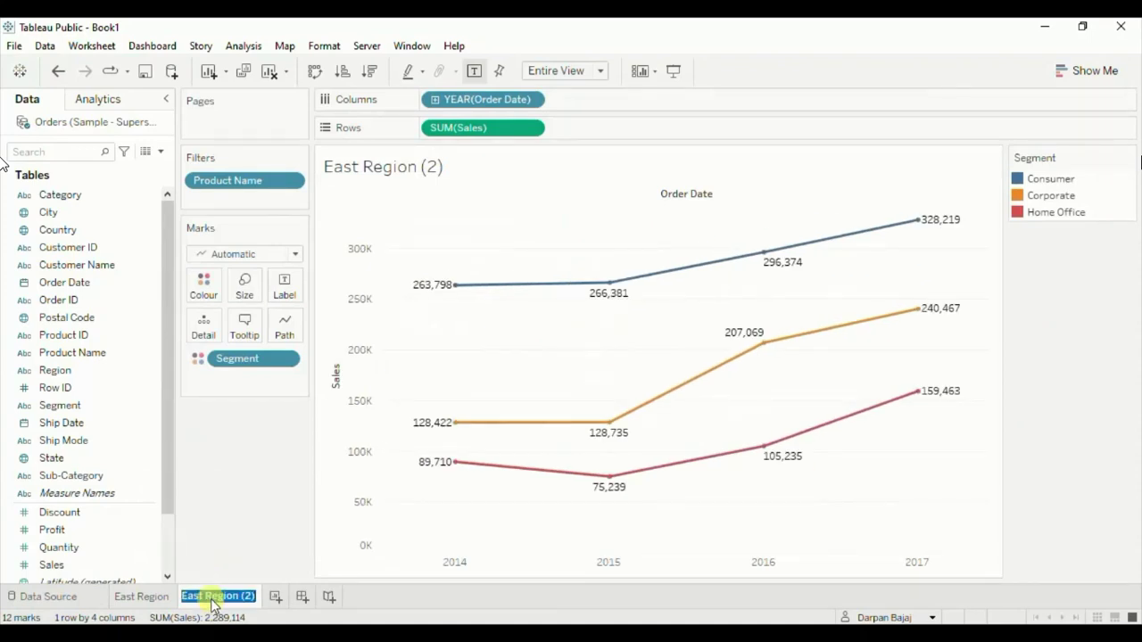
key("End")
key("BackSpace")
key("BackSpace")
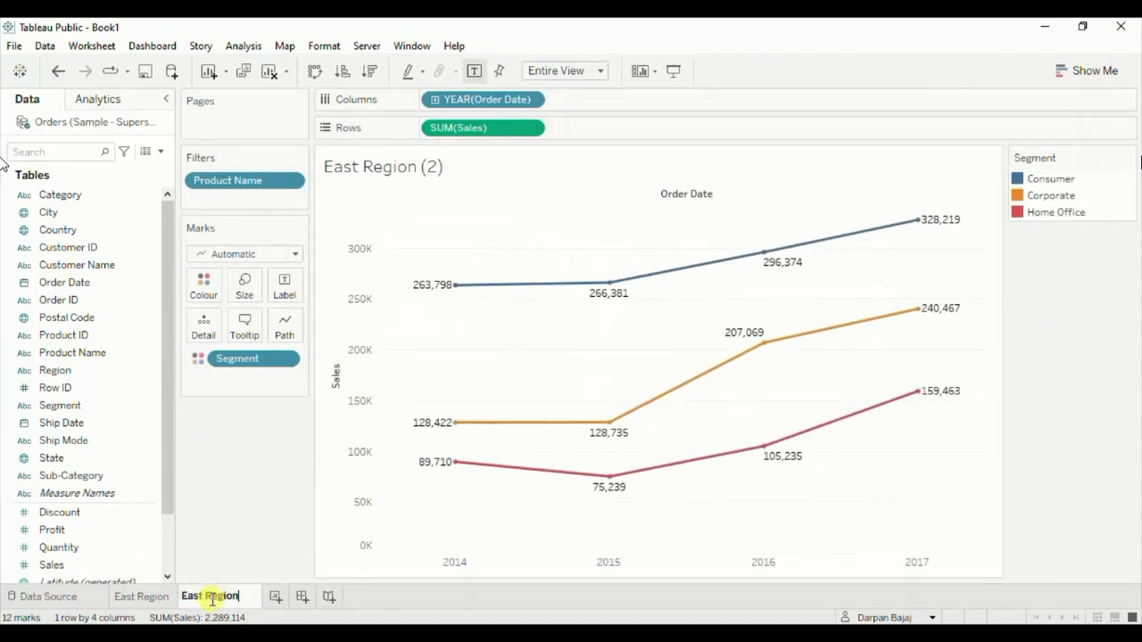
key("Left")
key("Left")
key("Left")
key("Left")
key("Left")
key("Left")
key("Left")
key("Left")
key("Left")
key("Left")
key("Left")
key("Delete")
key("Delete")
key("Delete")
key("Delete")
key("Delete")
type("West")
key("Return")
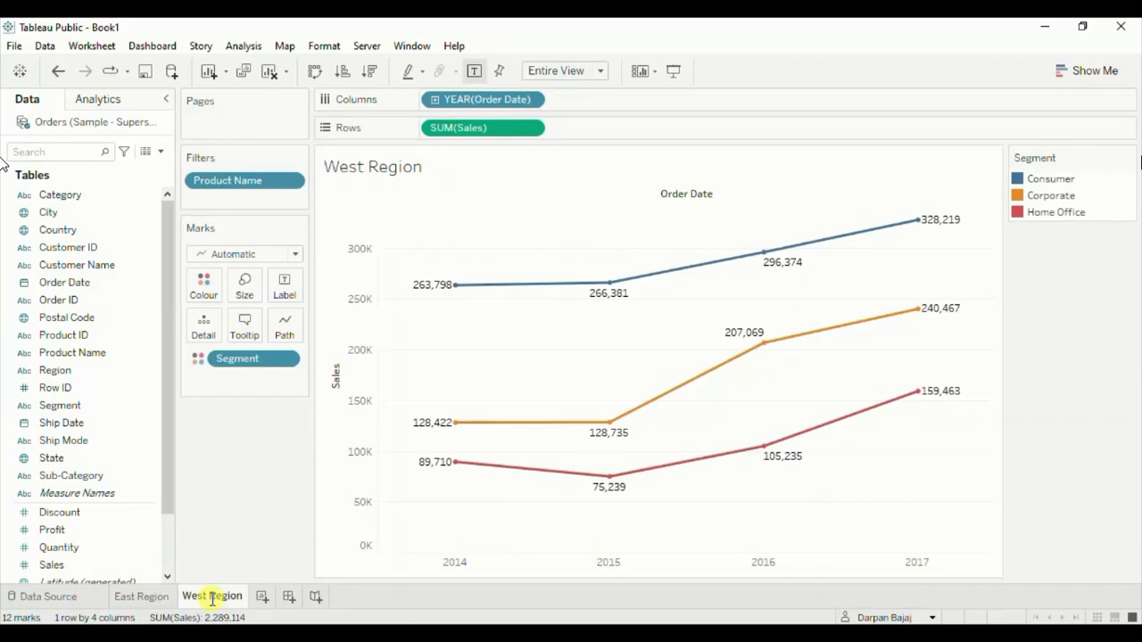
Exclude the seven products from Acrylic Self-Standing Desk Frames through the Adams message books, leaving 1,836 of 1,850.
left_click(291, 182)
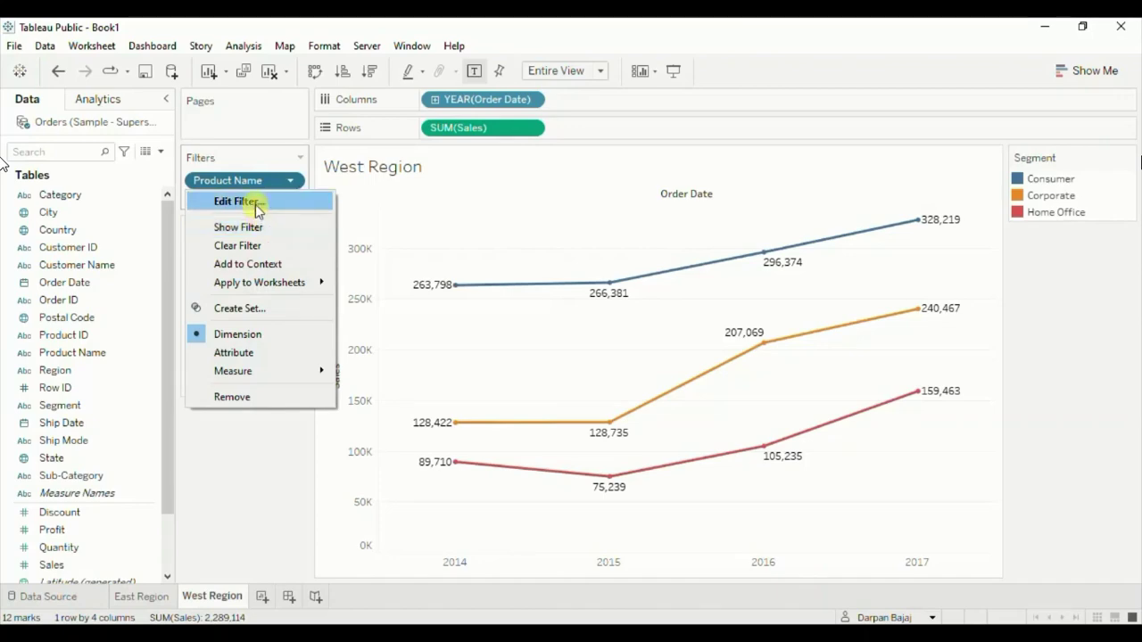
left_click(255, 201)
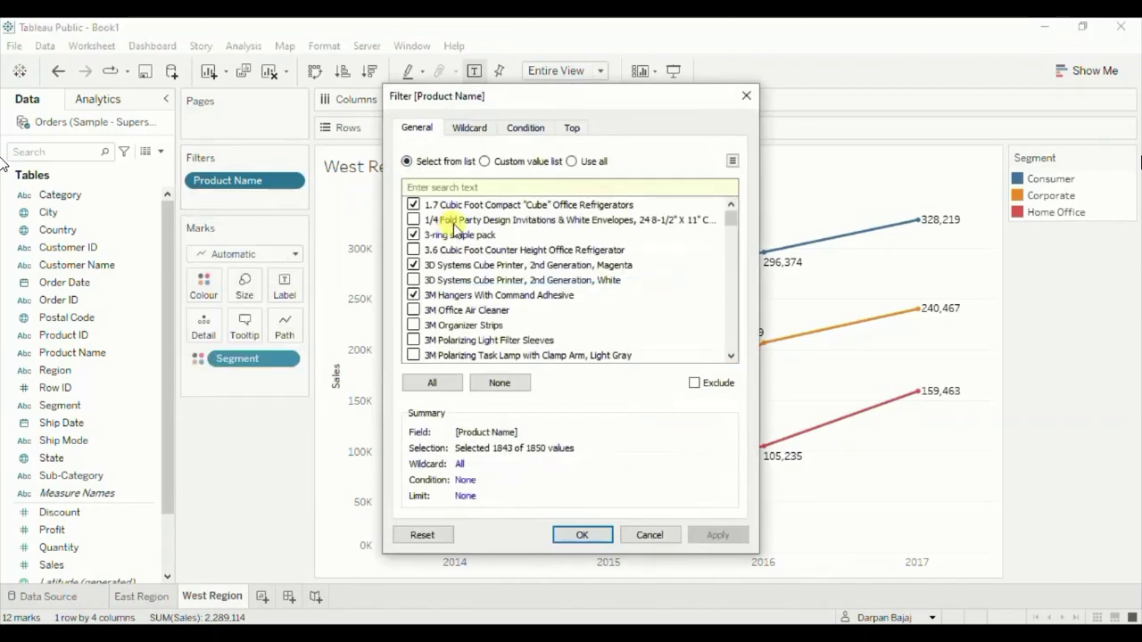
left_click_drag(733, 221, 734, 228)
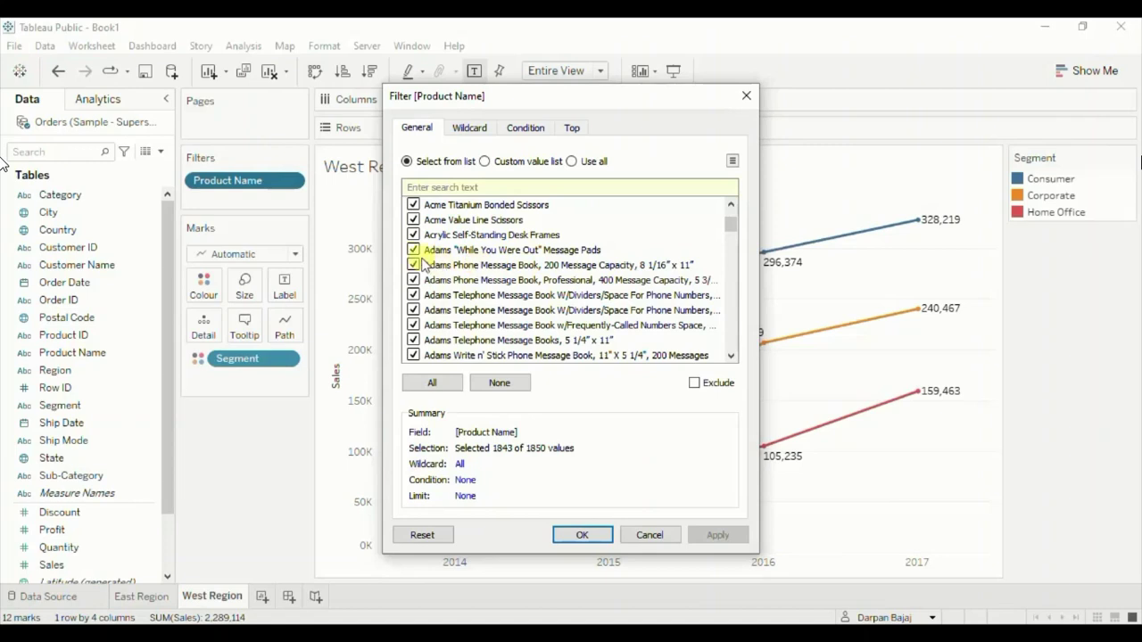
left_click(444, 236)
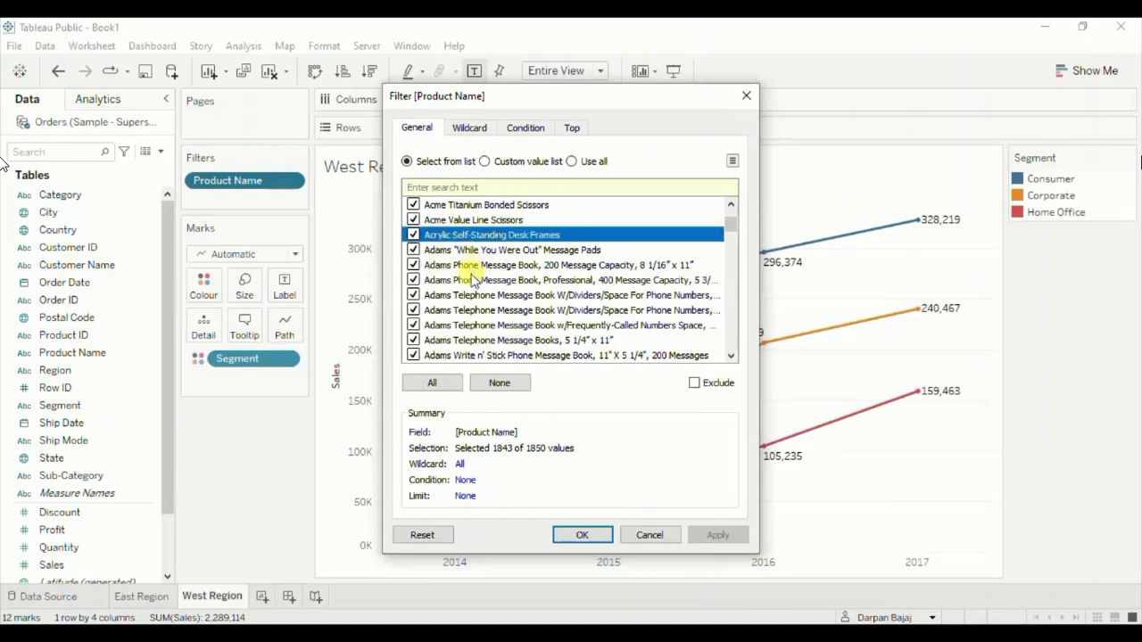
left_click(456, 327, "shift")
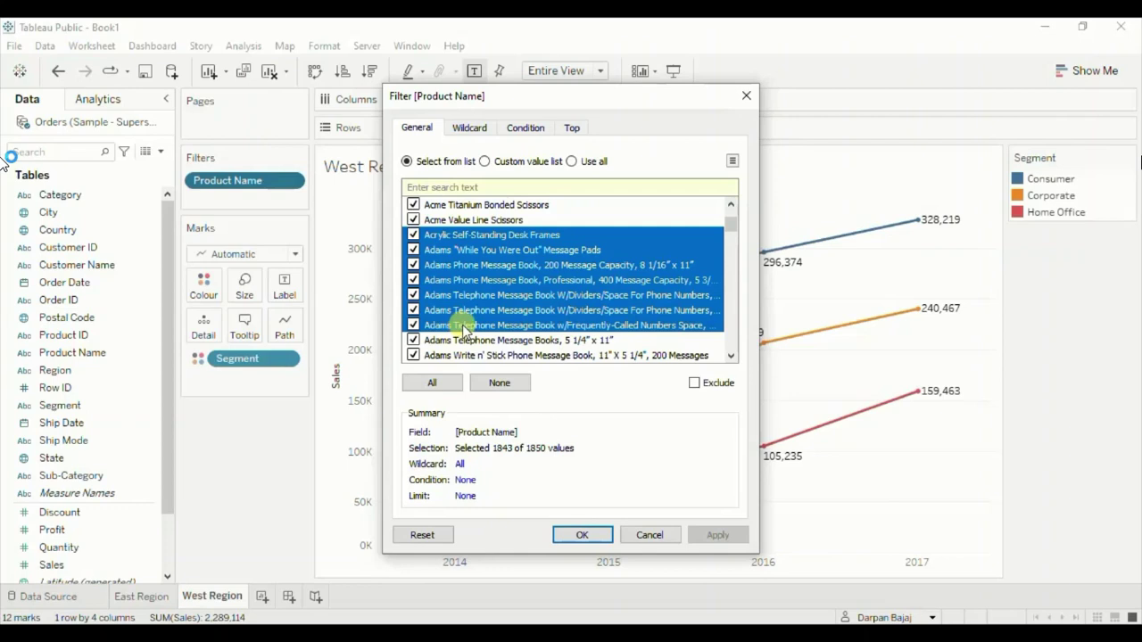
left_click(413, 281)
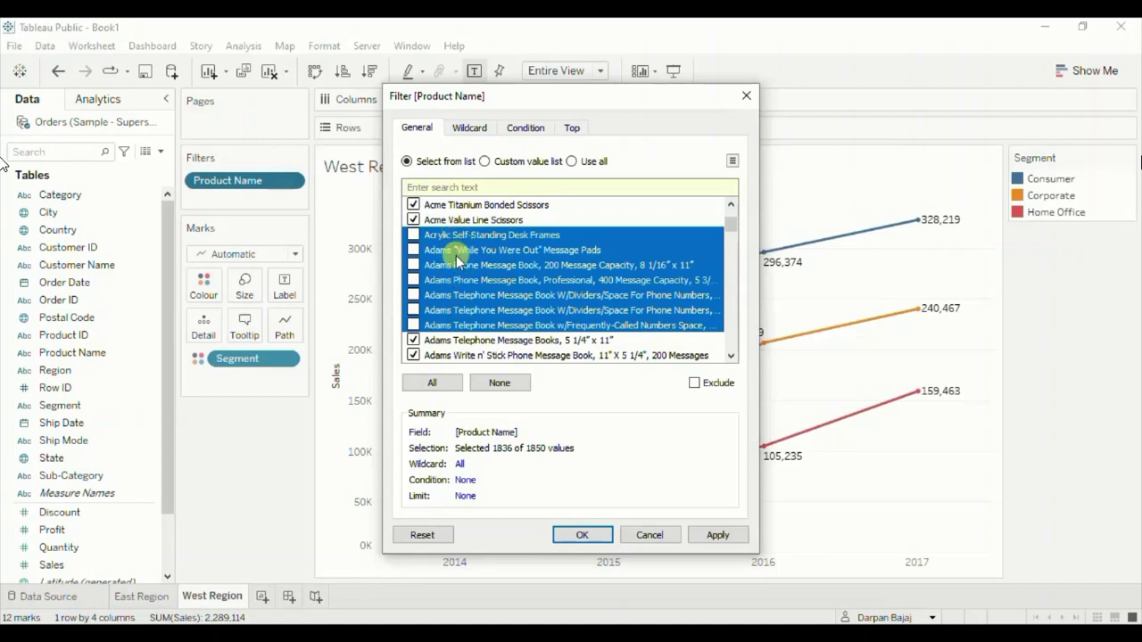
left_click(582, 536)
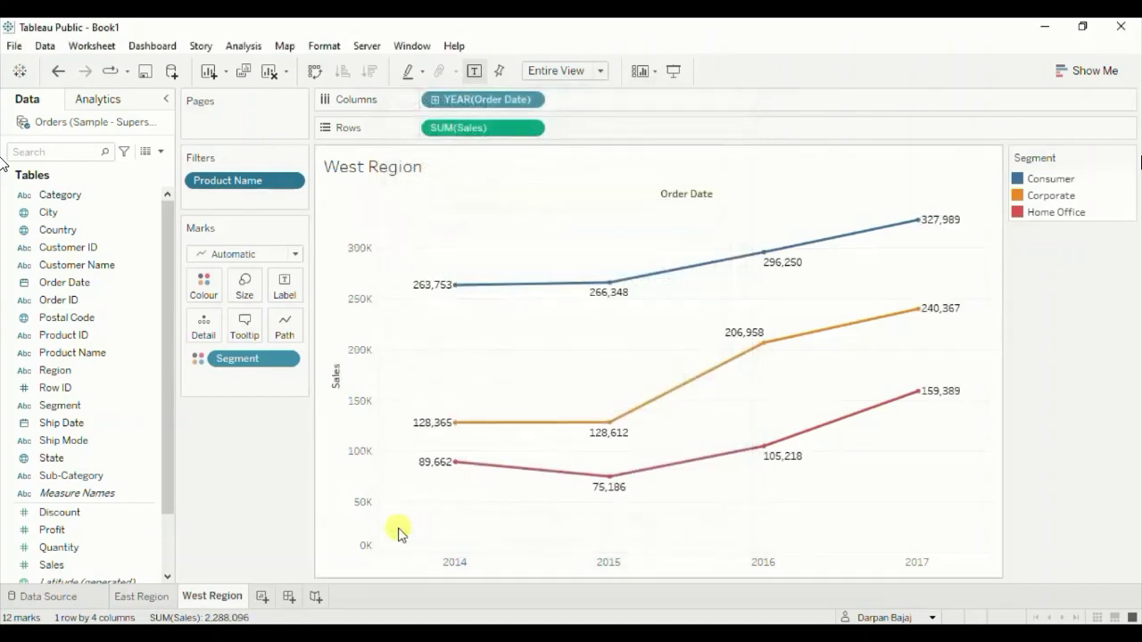
Duplicate the West Region sheet and rename the copy 'Central Region'.
right_click(231, 600)
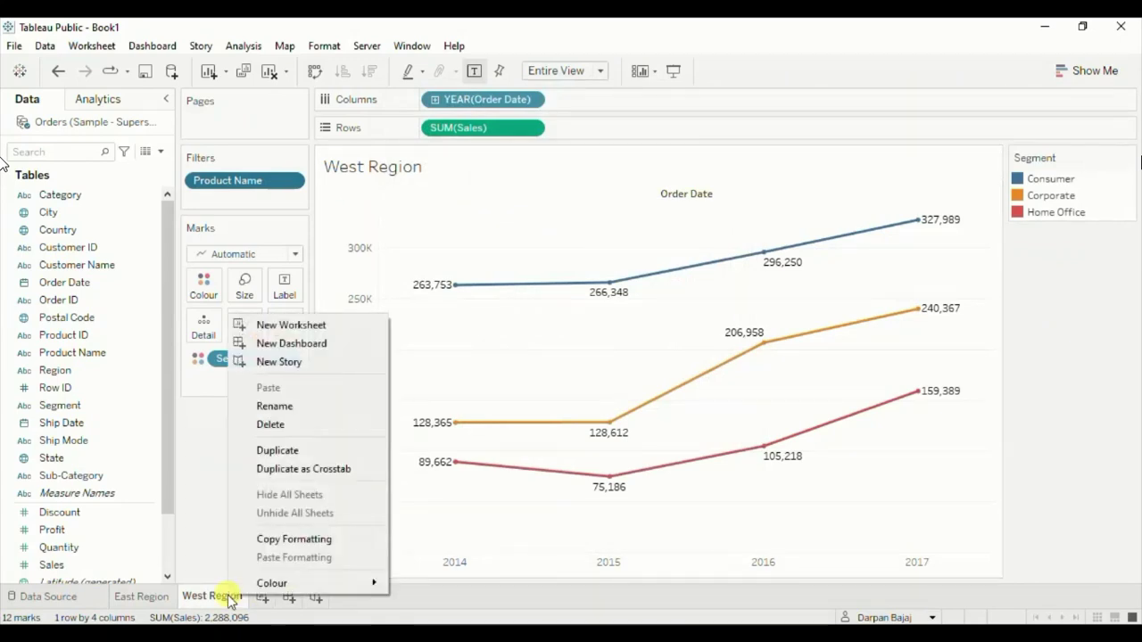
left_click(282, 450)
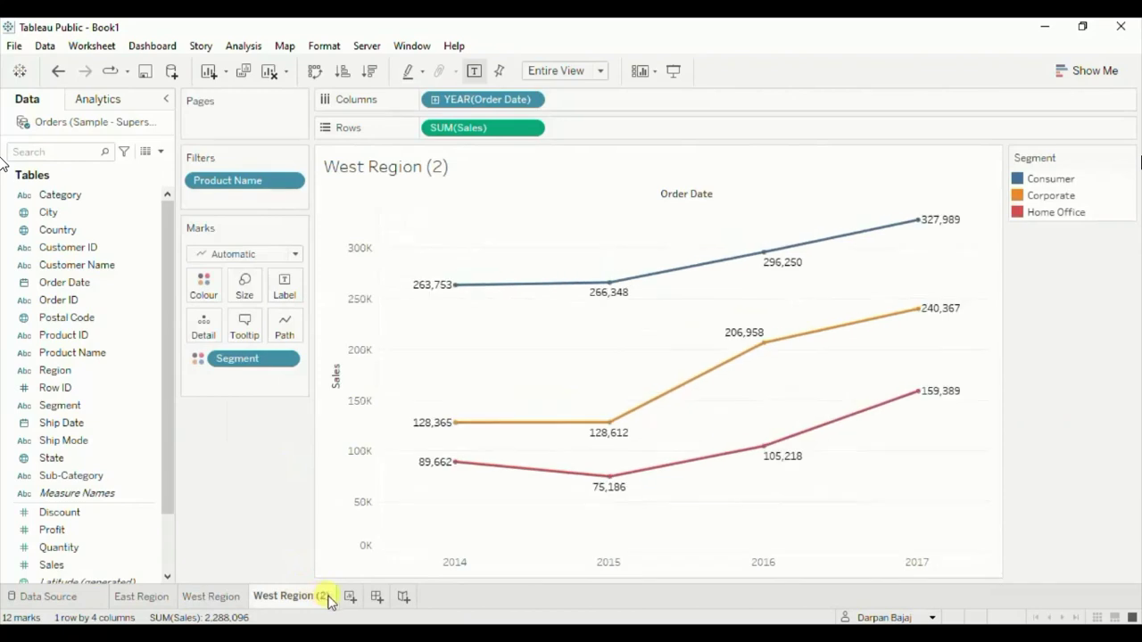
double_click(329, 598)
left_click(329, 597)
key("BackSpace")
key("BackSpace")
key("BackSpace")
key("BackSpace")
key("BackSpace")
type("Centra")
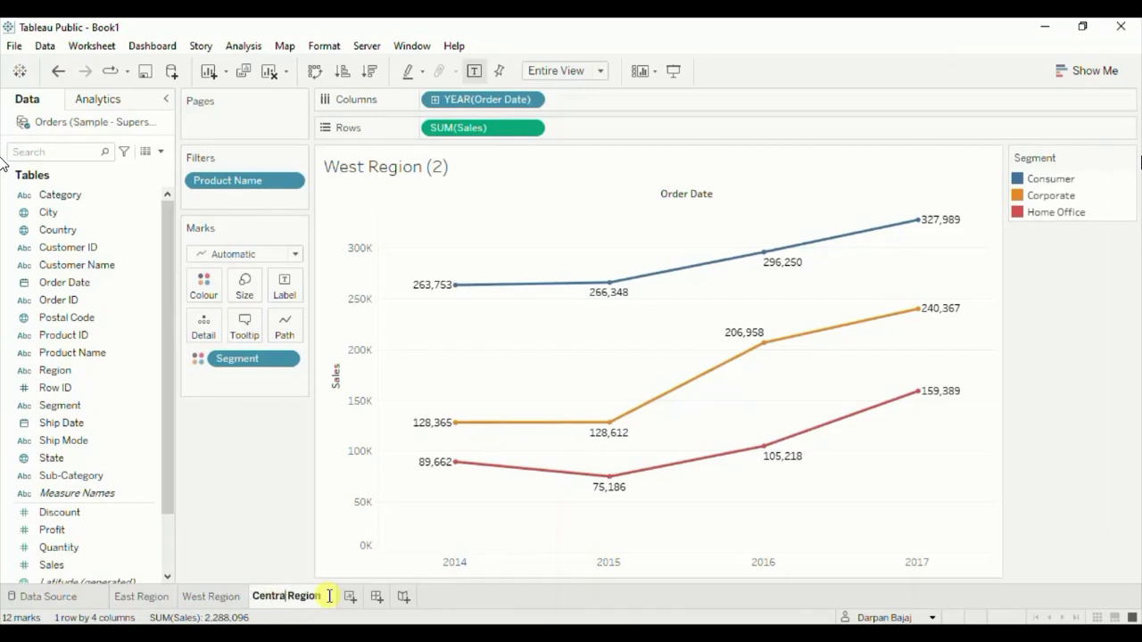
type("l")
key("Return")
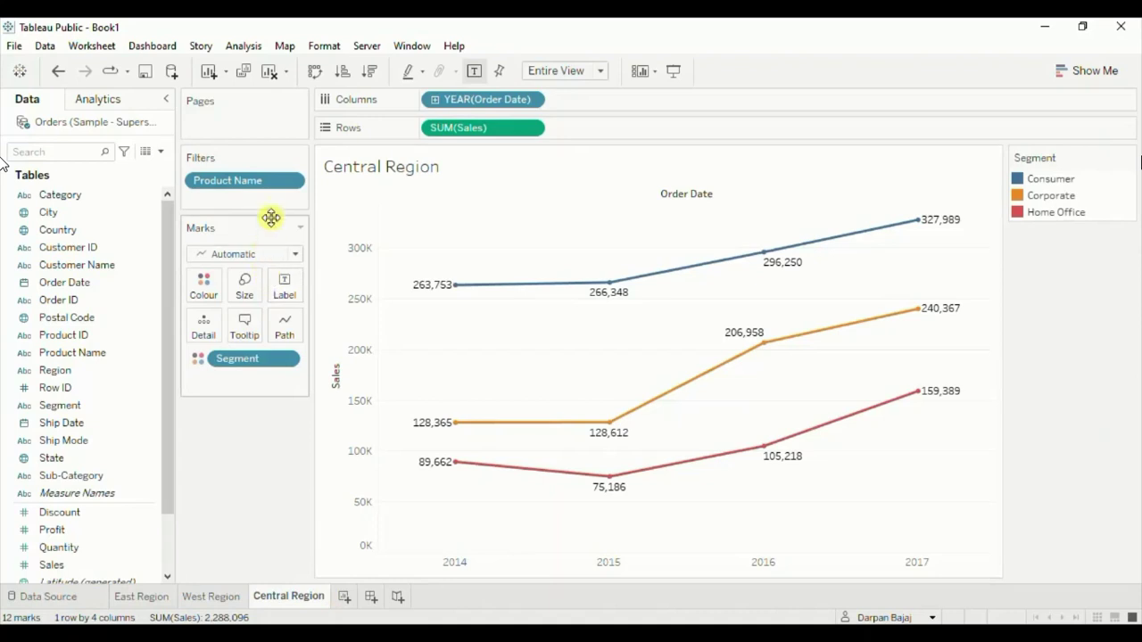
left_click(294, 182)
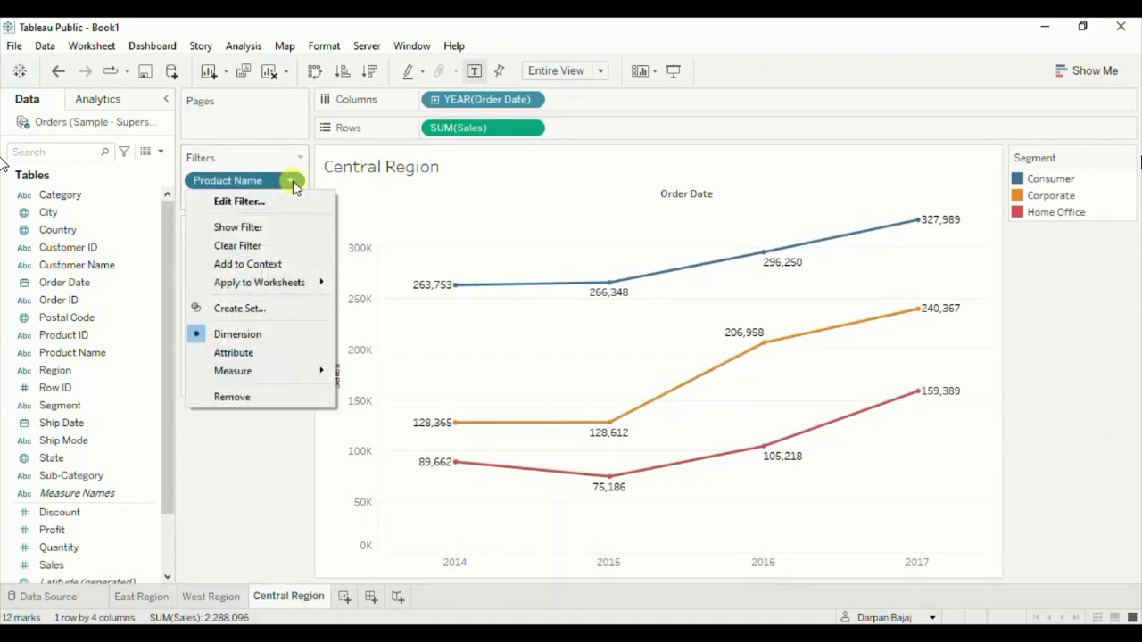
Exclude the eight products from Economy #2 Pencils through Eldon 200 Burgundy, keeping 1,828 of 1,850.
left_click(249, 207)
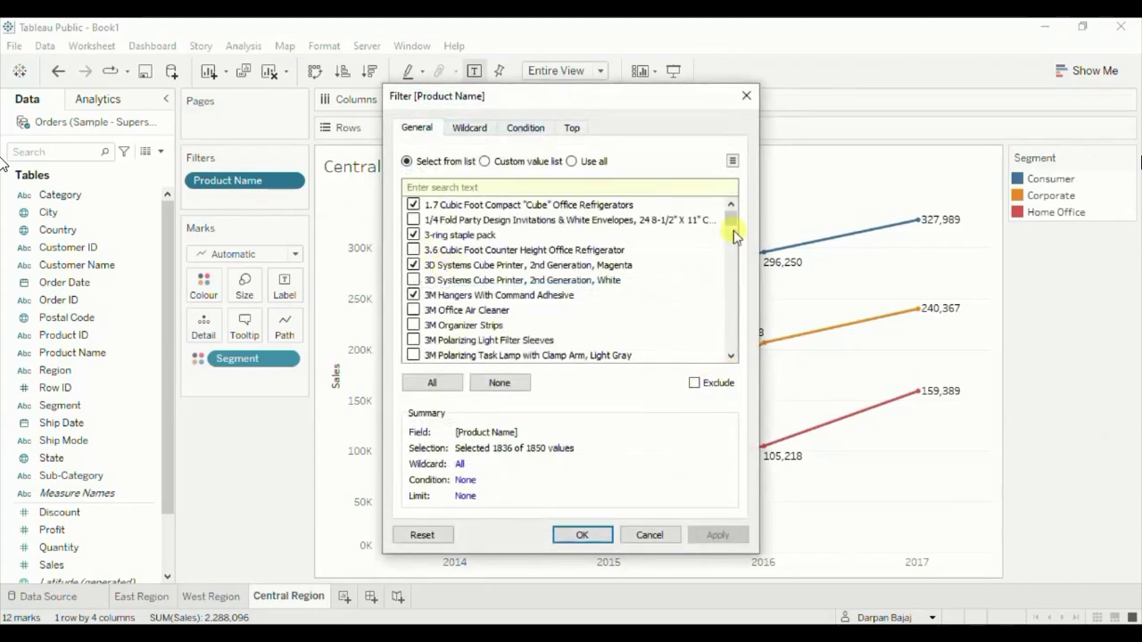
left_click_drag(732, 221, 732, 258)
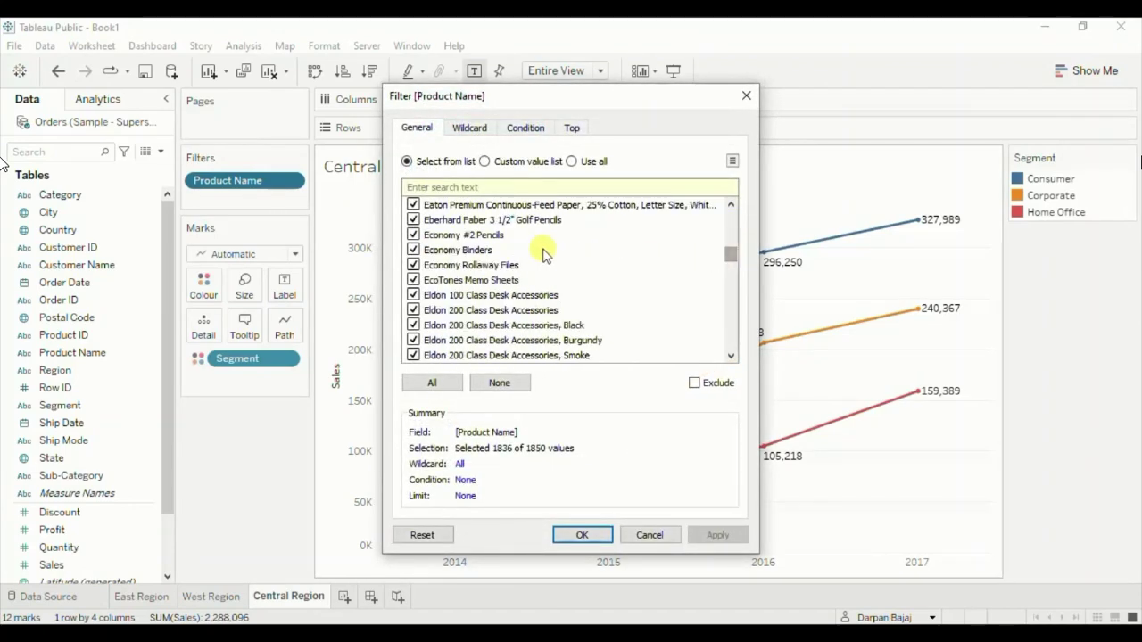
left_click(461, 237)
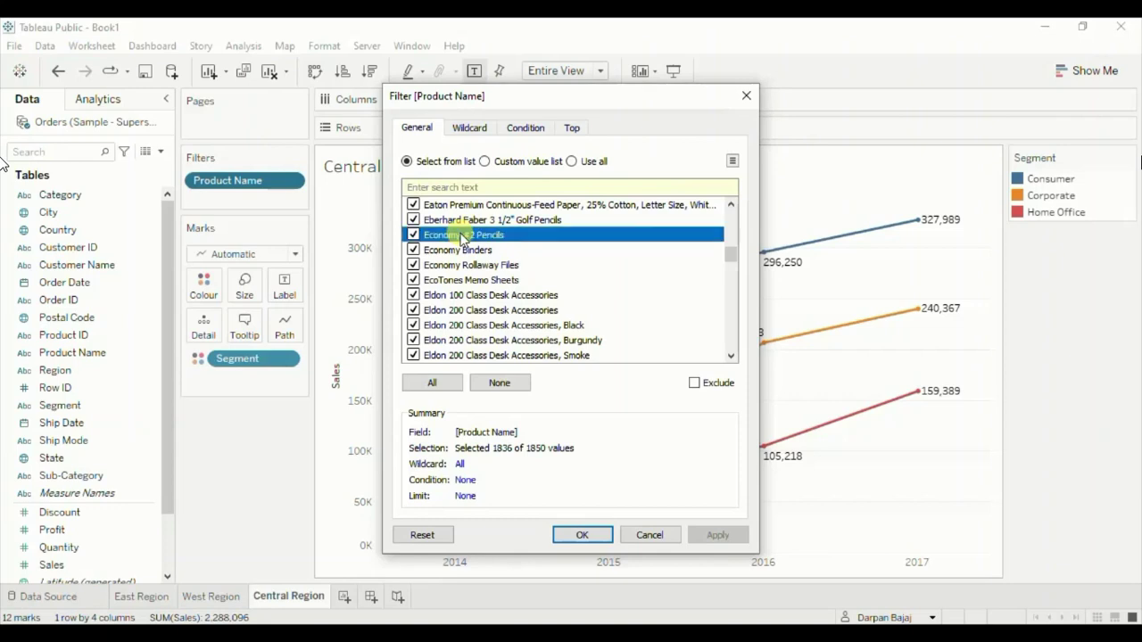
left_click(469, 342, "shift")
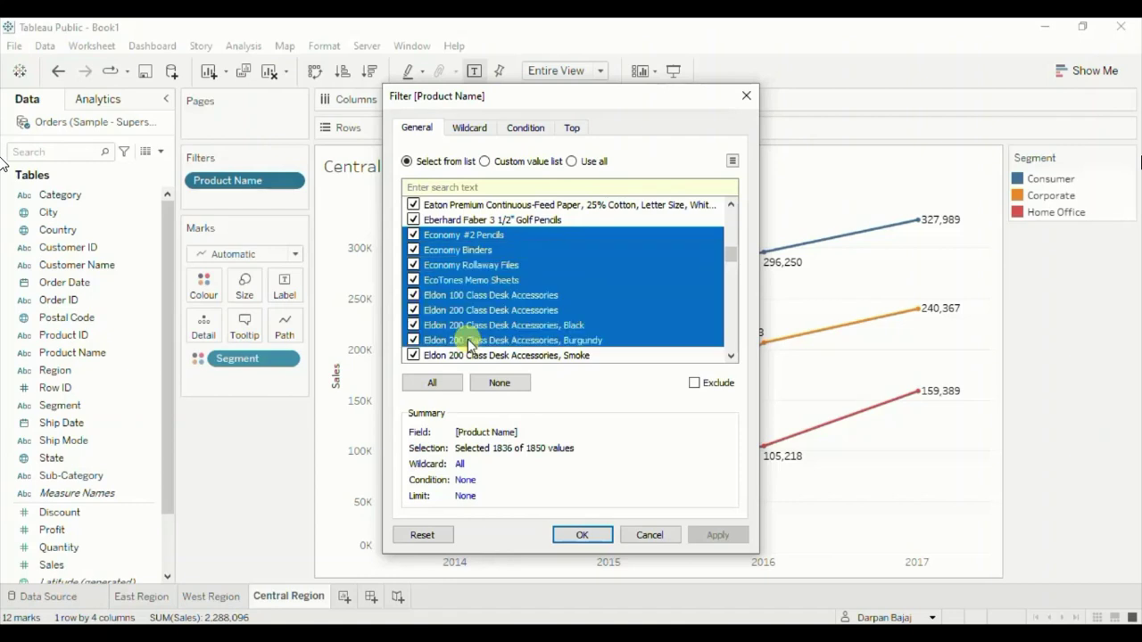
left_click(414, 294)
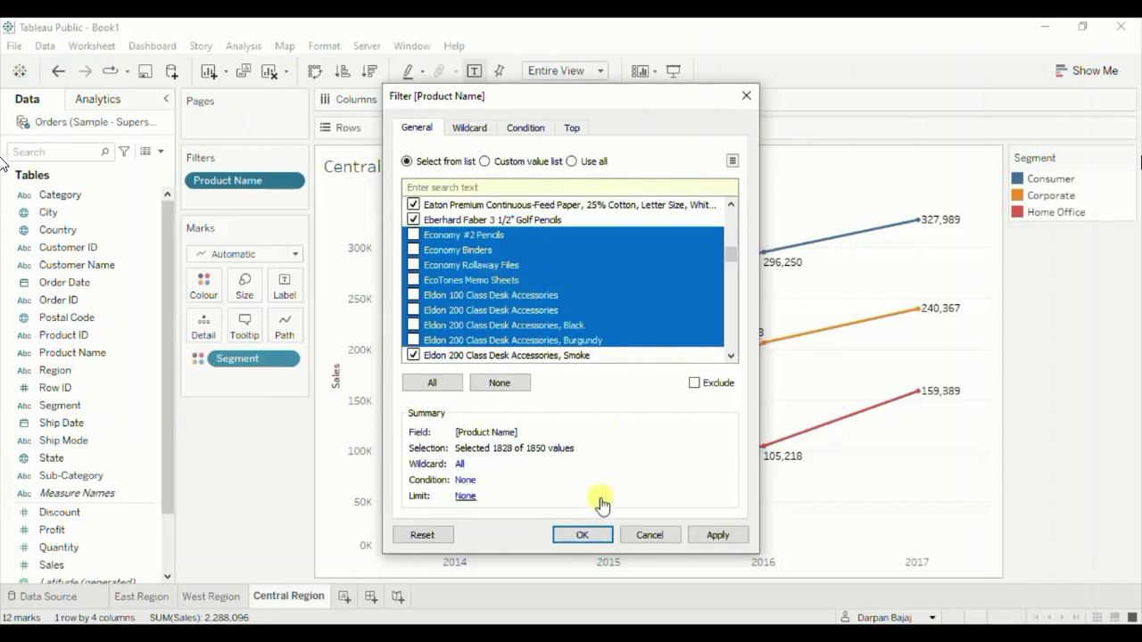
left_click(581, 535)
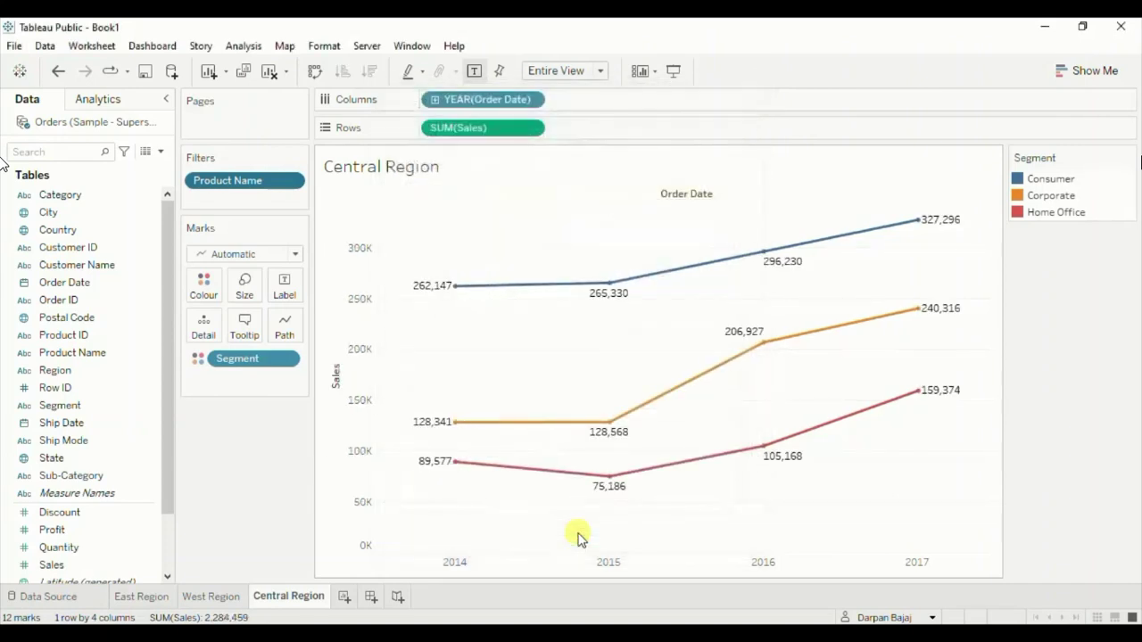
Duplicate the Central Region sheet and rename the copy 'South Region'.
right_click(286, 603)
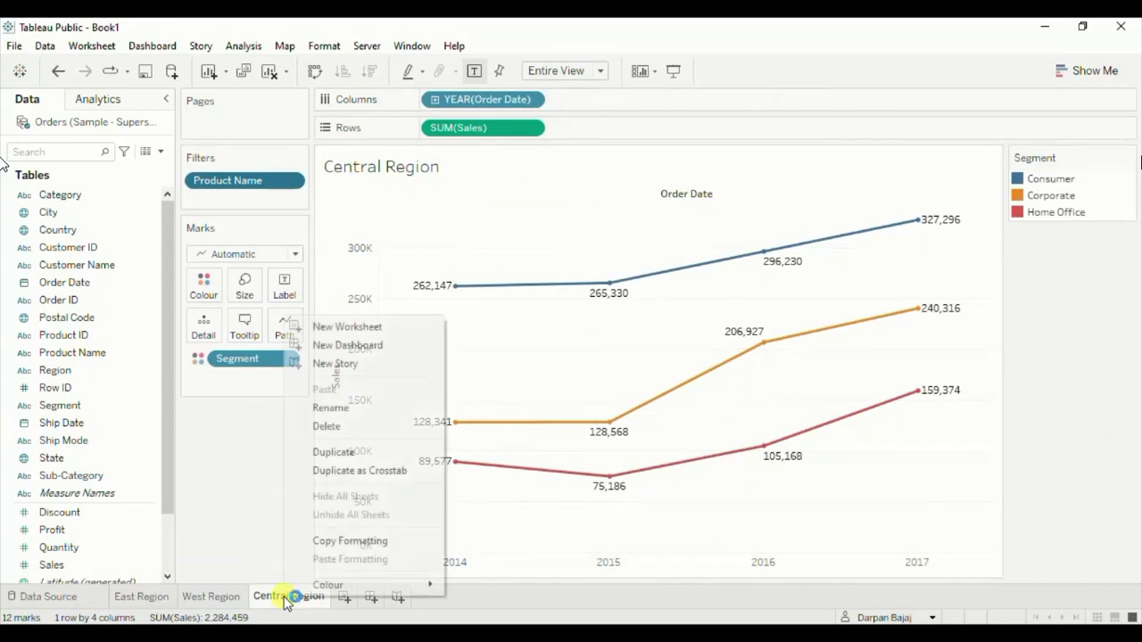
left_click(333, 452)
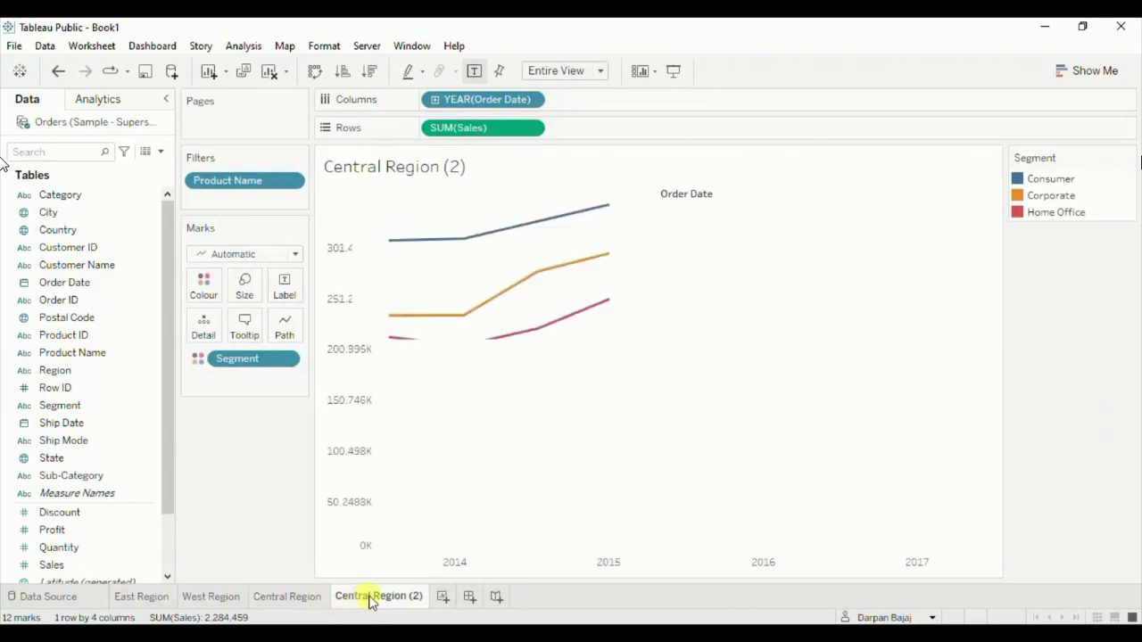
double_click(373, 597)
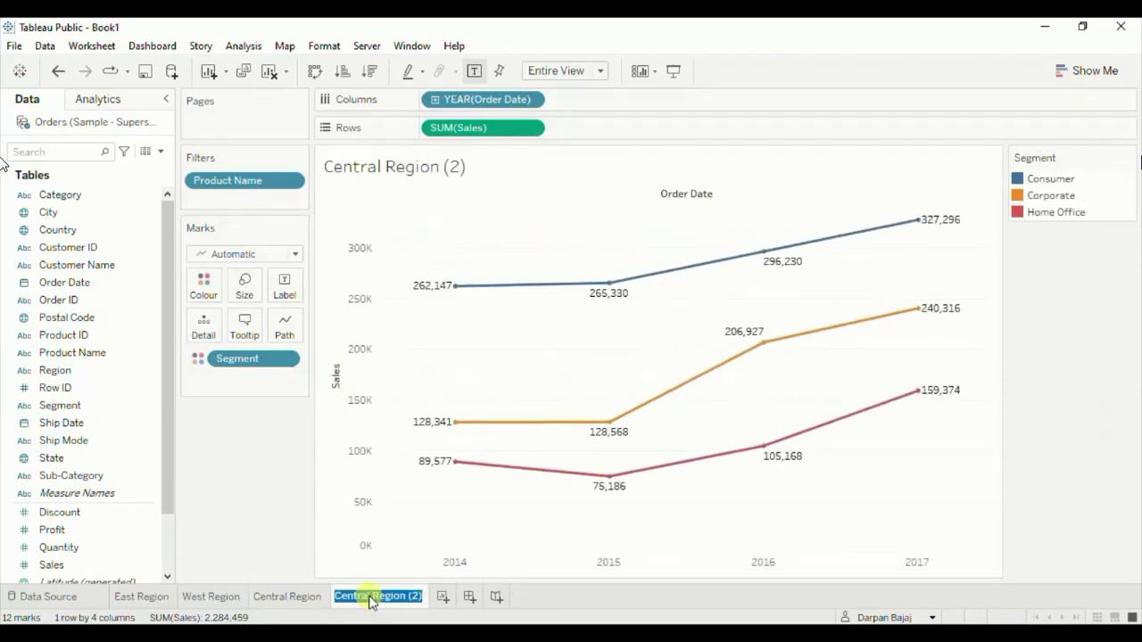
key("End")
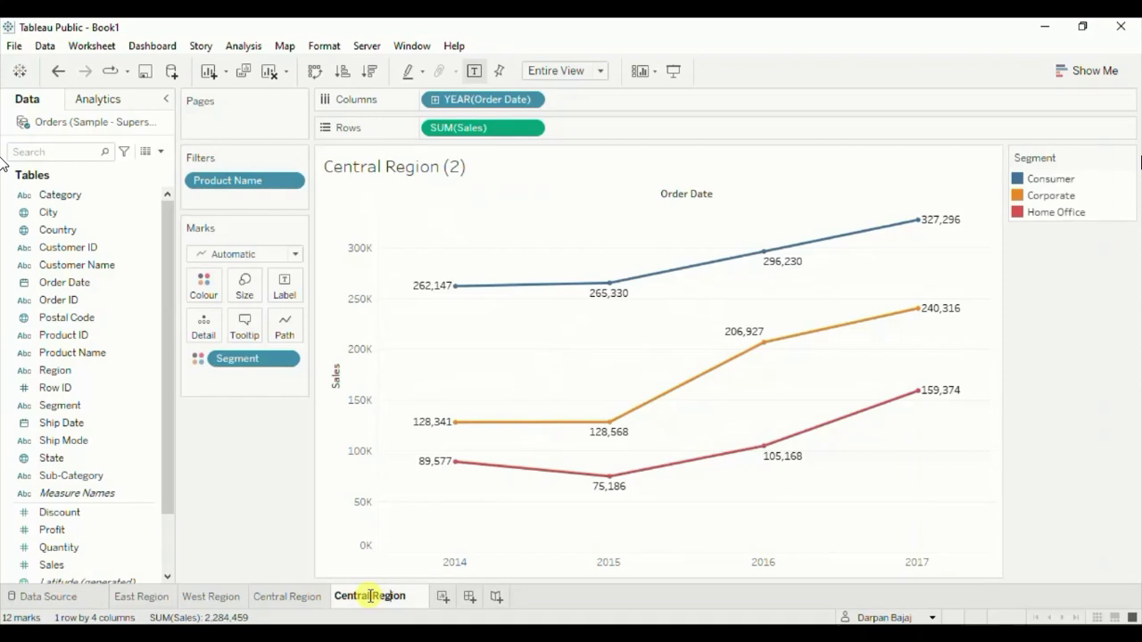
key("BackSpace")
key("BackSpace")
key("BackSpace")
type("South")
key("Return")
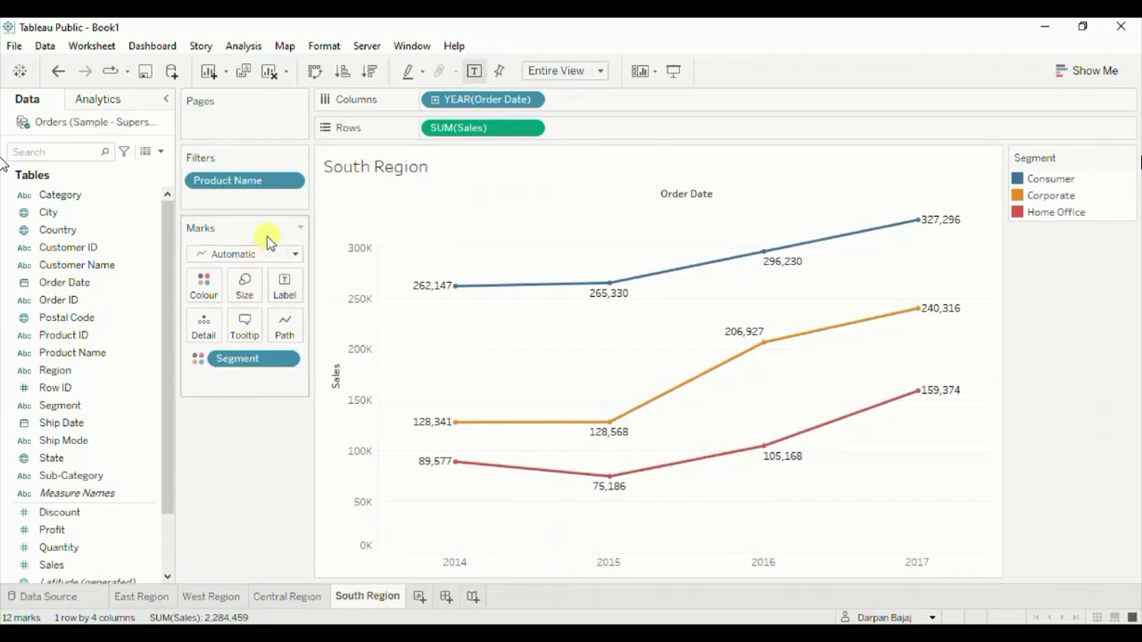
Exclude the Fellowes products from Desktop Hanging File Manager through Officeware Wire Shelving, lowering Consumer 2017 to 326,016.
left_click(290, 182)
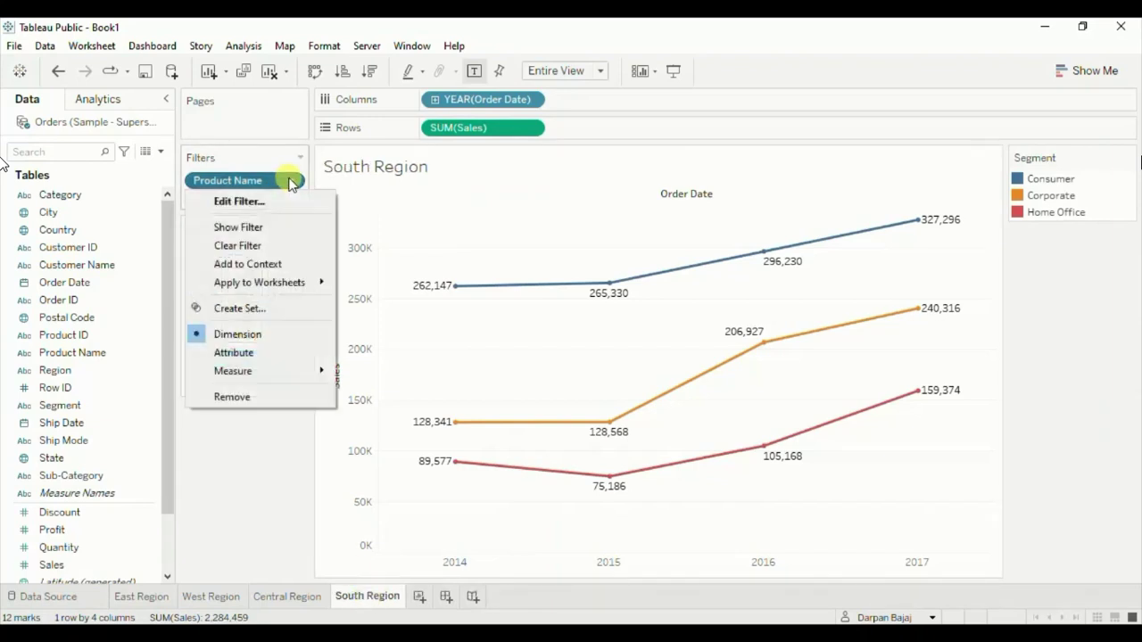
left_click(241, 202)
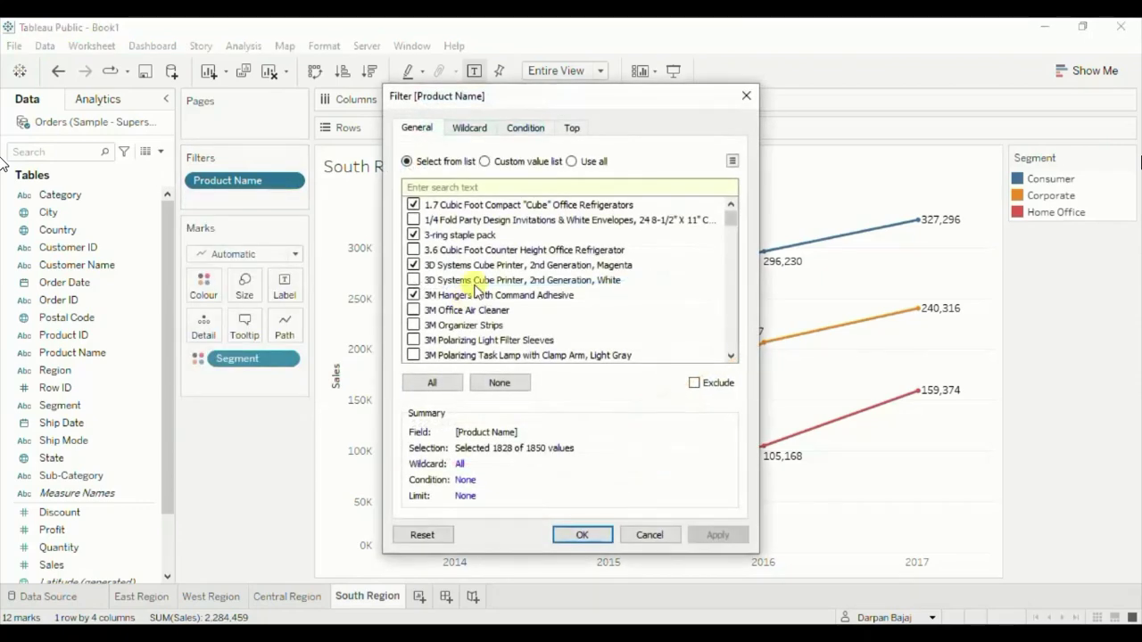
left_click_drag(731, 223, 732, 258)
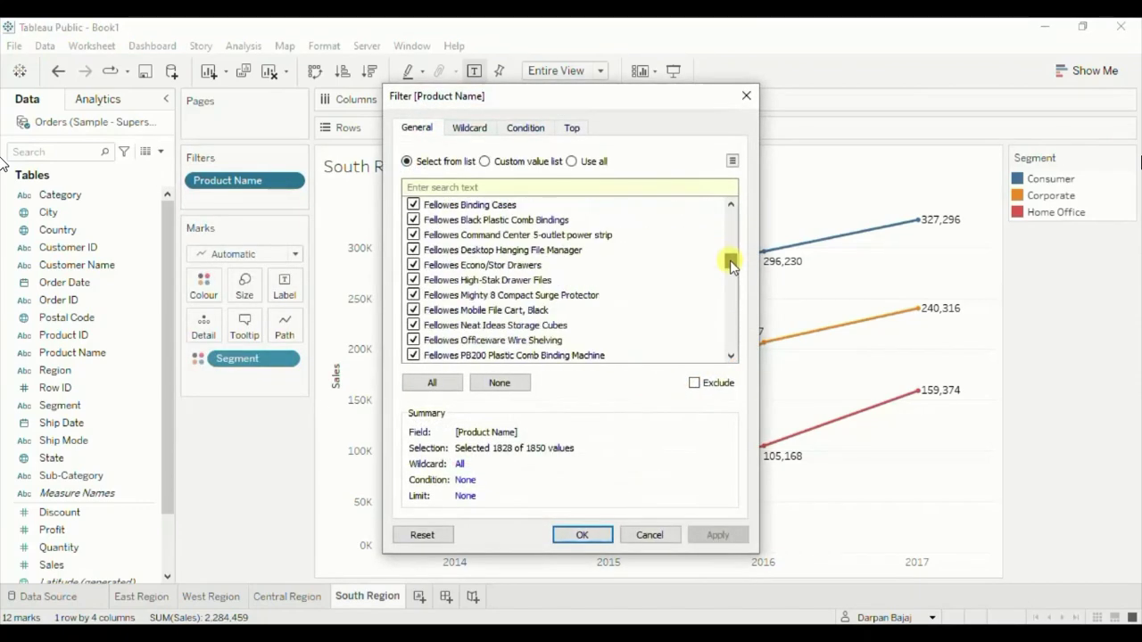
left_click(505, 257)
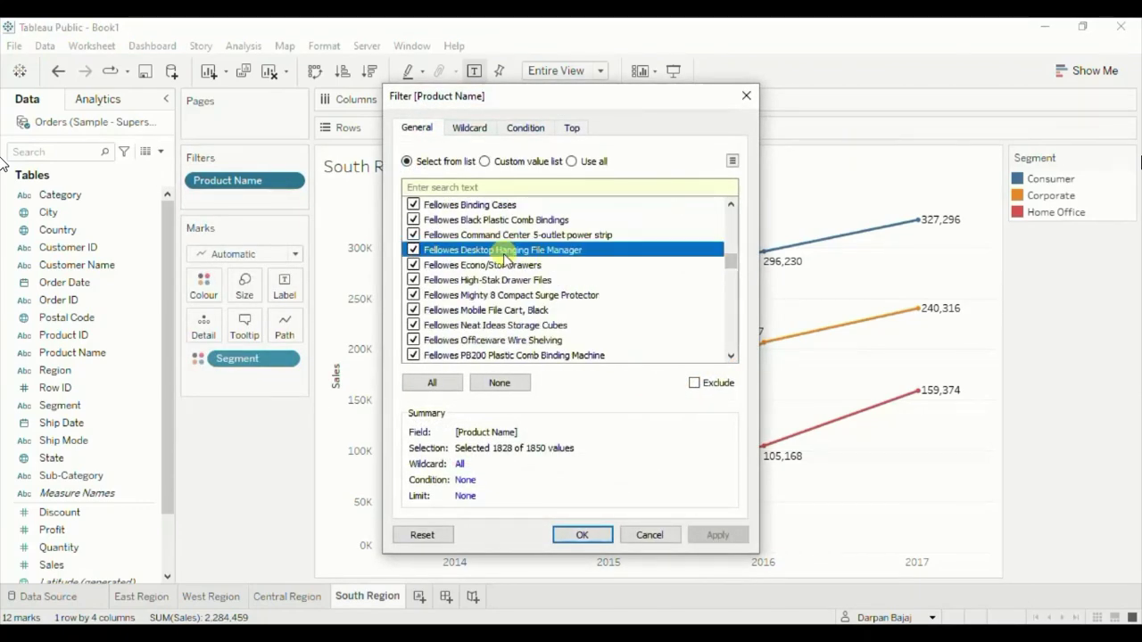
left_click(493, 311, "shift")
left_click(497, 338, "shift")
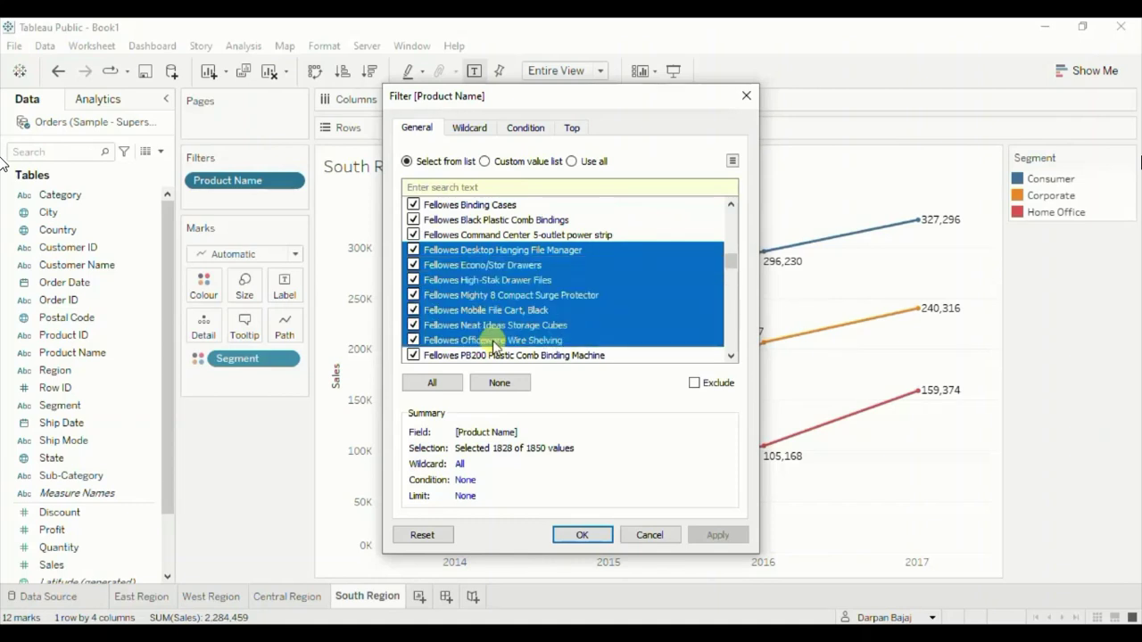
left_click(413, 330)
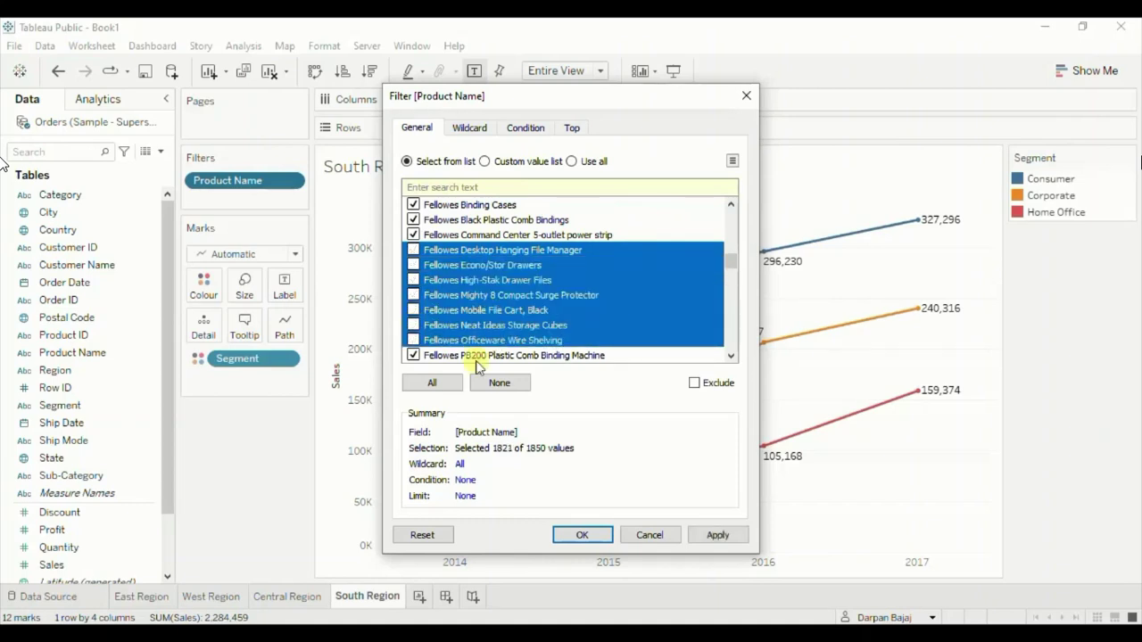
left_click(580, 536)
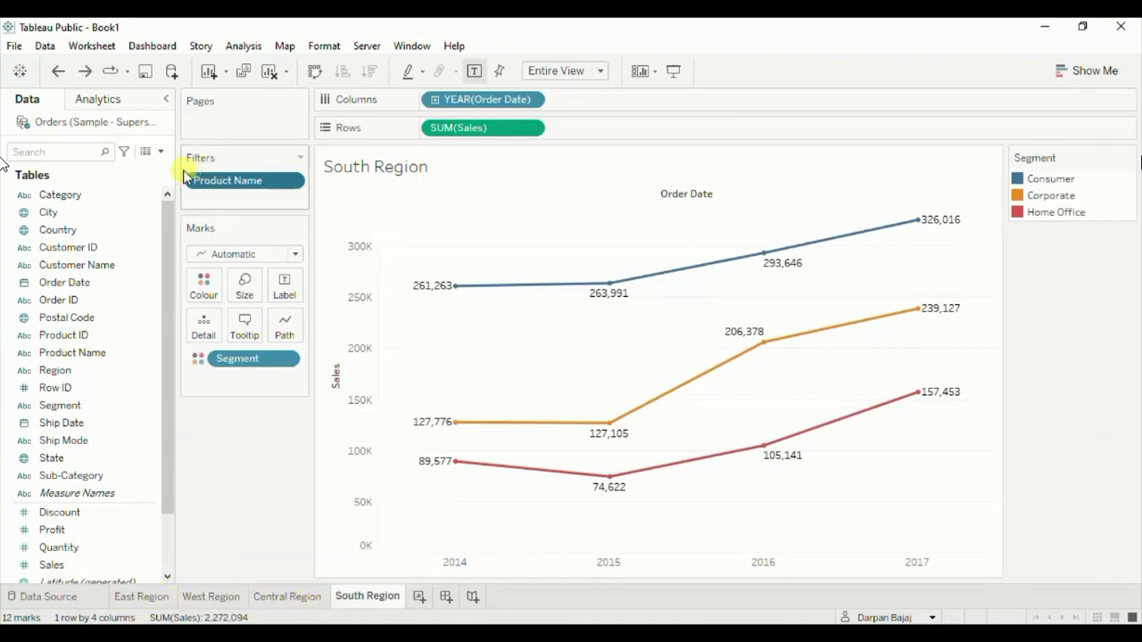
Create String parameter 'Region Parameter' with a list of Central, East, South, West taken from Region.
left_click(162, 153)
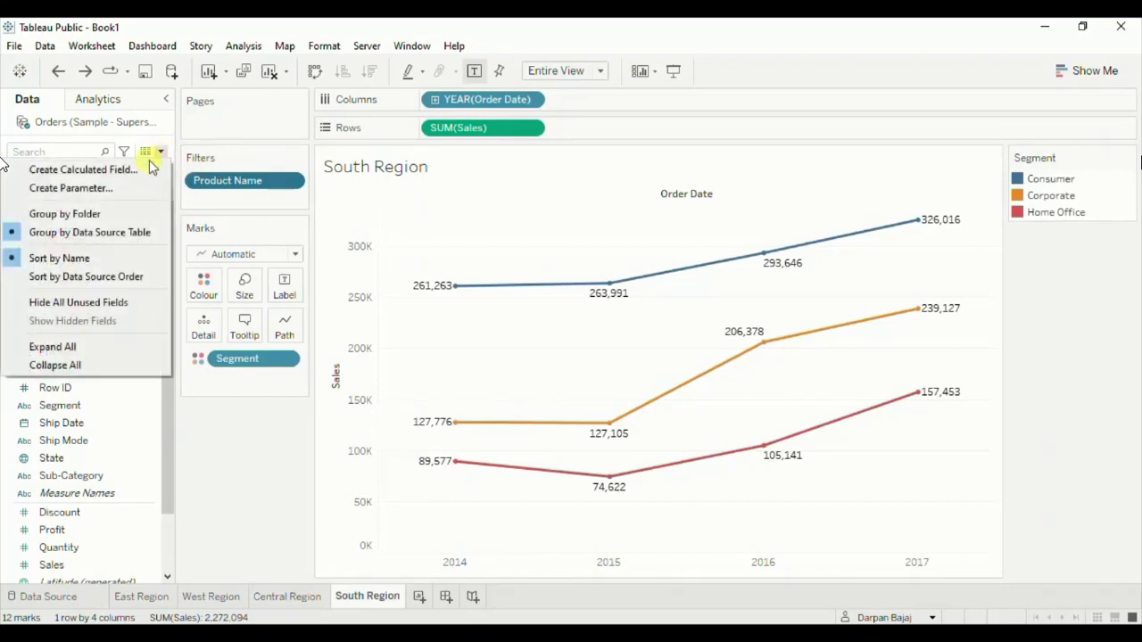
left_click(114, 190)
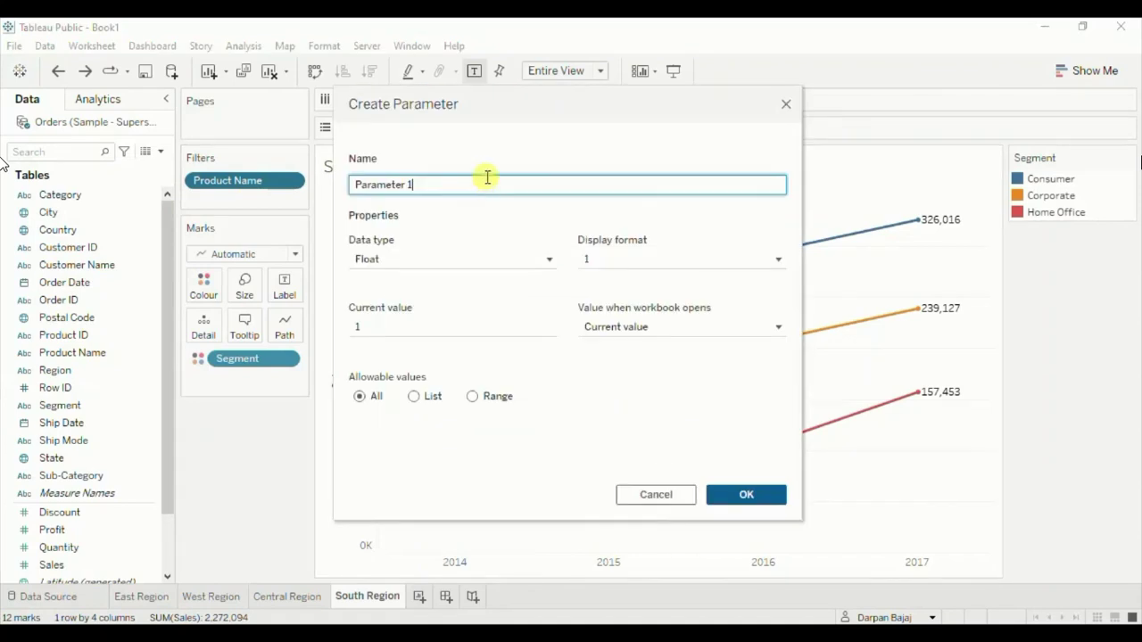
key("ctrl+a")
type("Re")
left_click(377, 260)
left_click(386, 318)
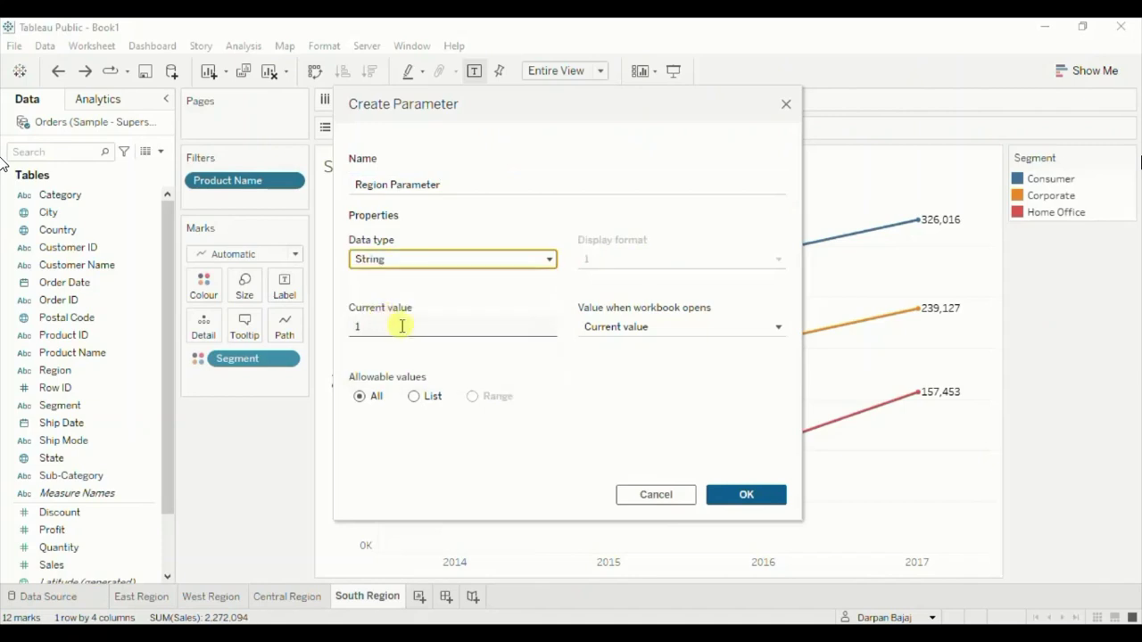
left_click(415, 398)
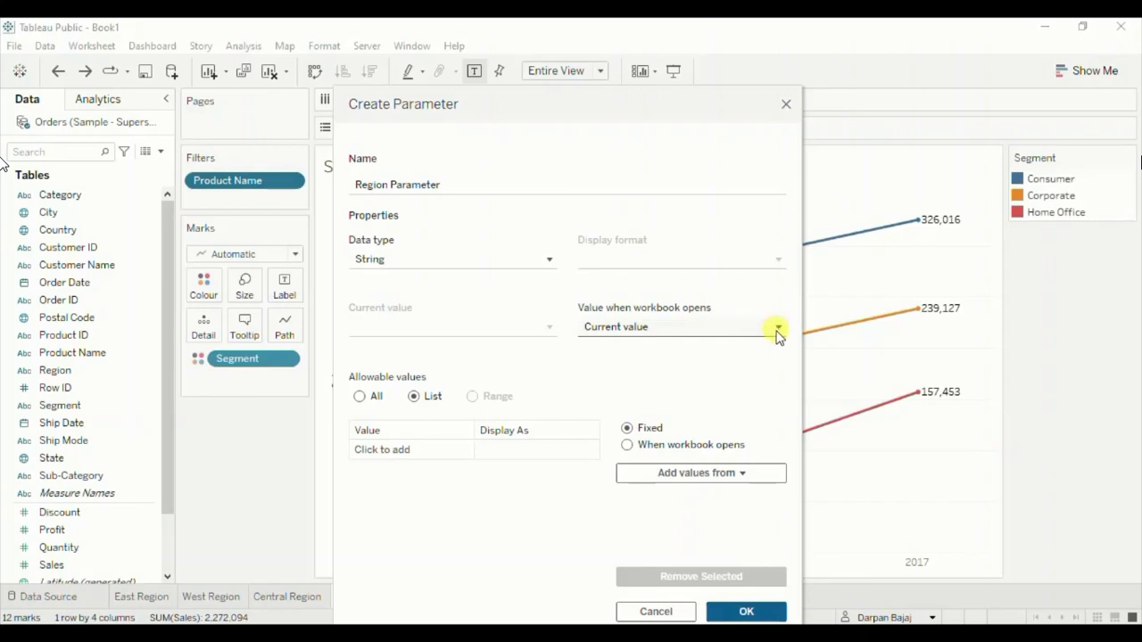
left_click(712, 474)
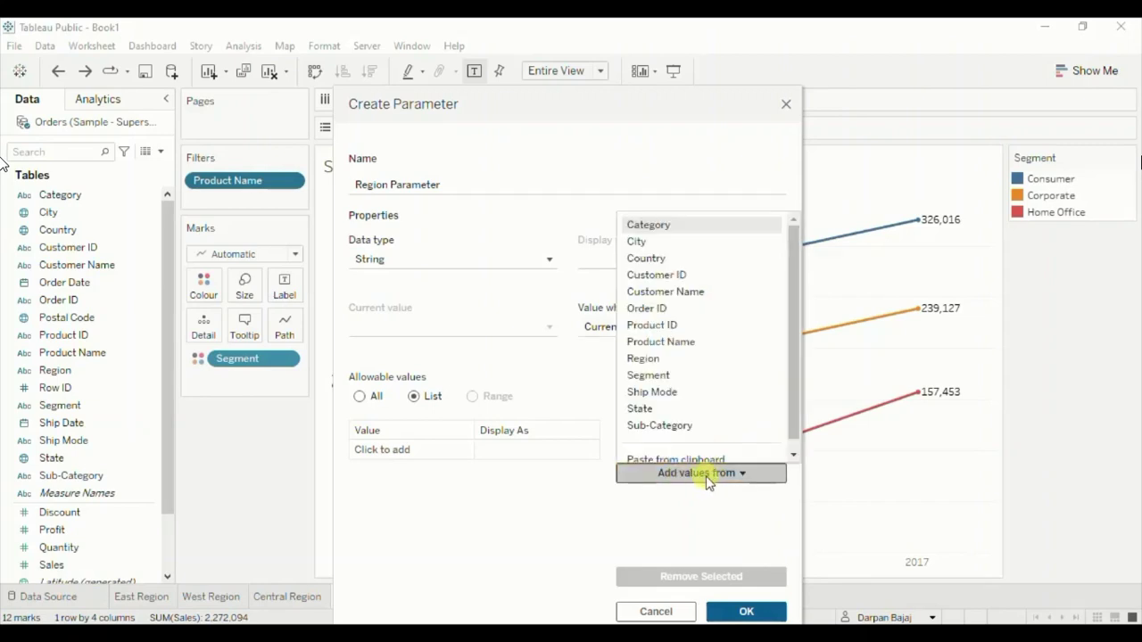
left_click(646, 359)
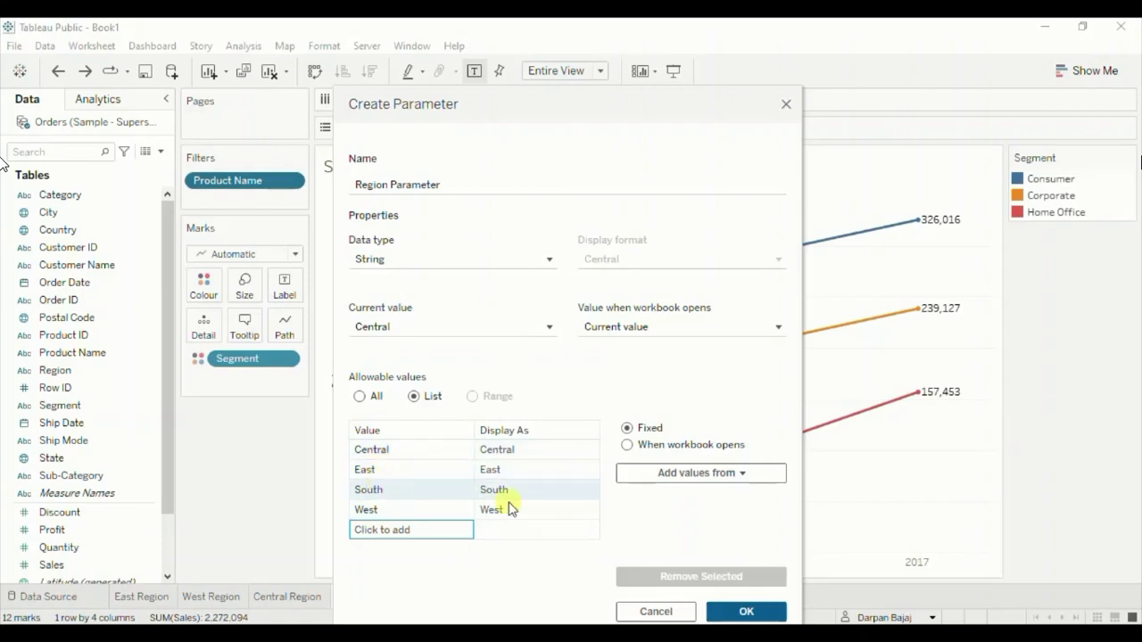
left_click(731, 612)
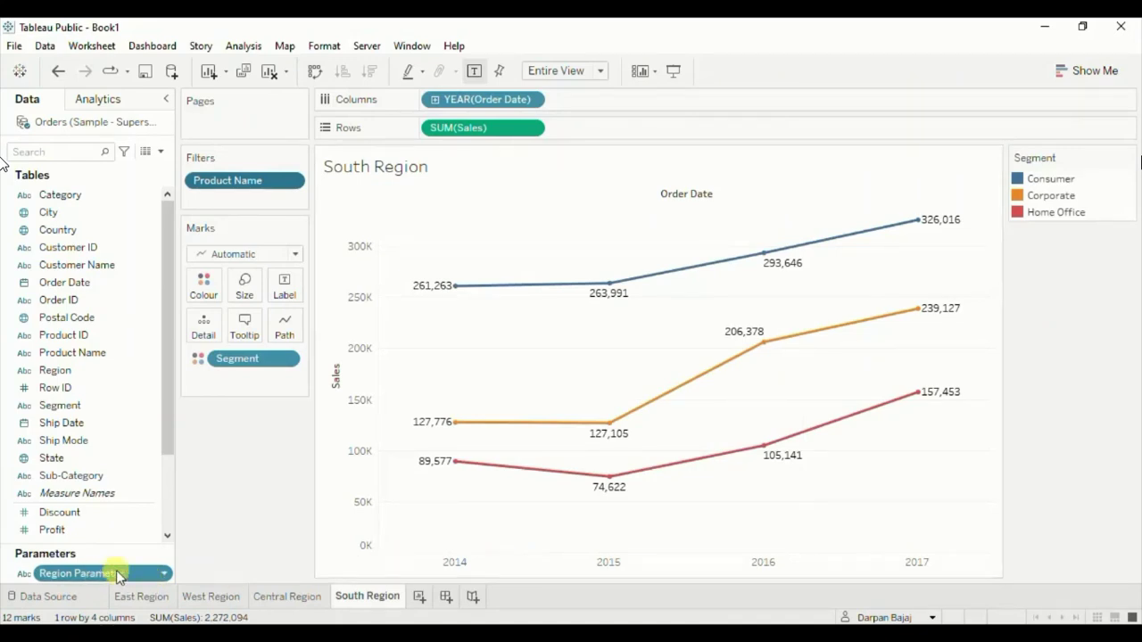
From Region Parameter, create the calculated field 'Region Selection' defined as [Region Parameter].
left_click(163, 578)
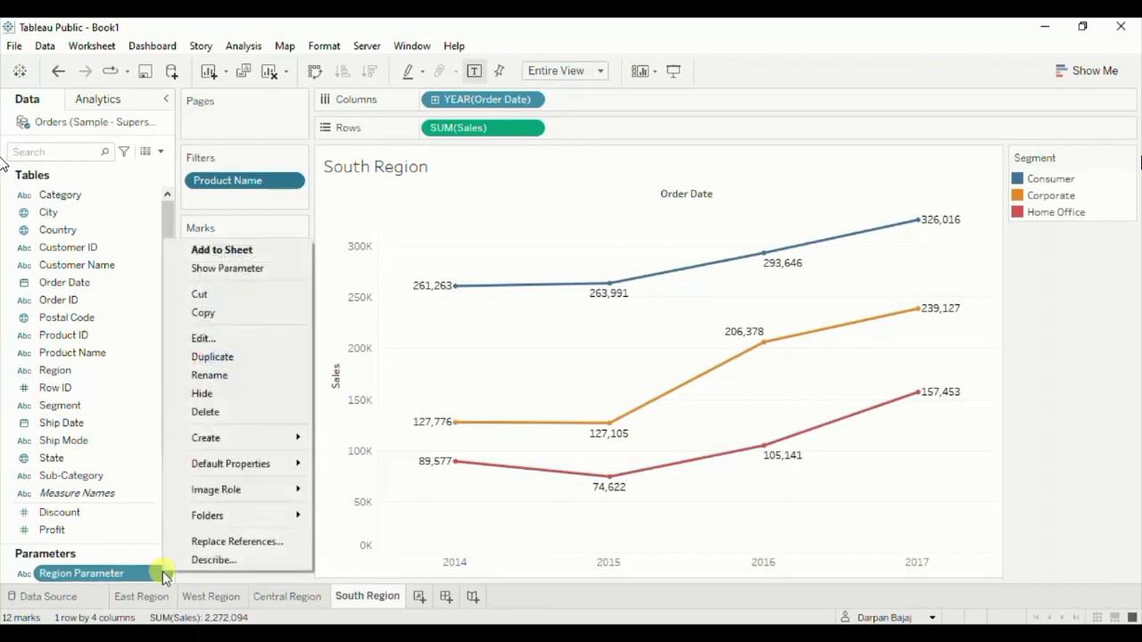
mouse_move(207, 438)
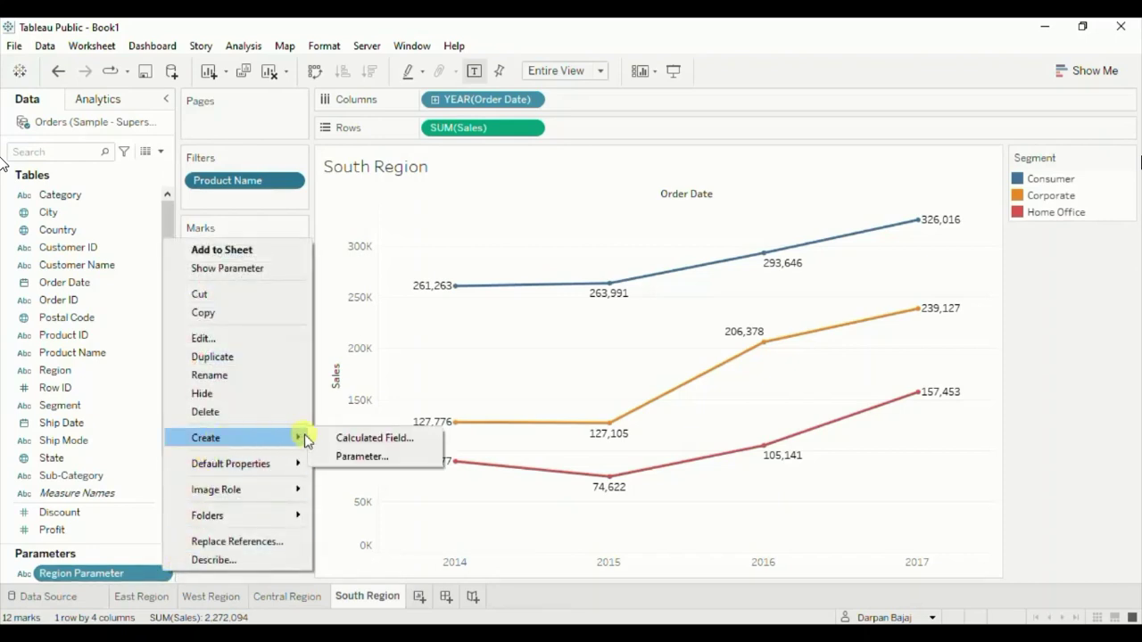
left_click(353, 438)
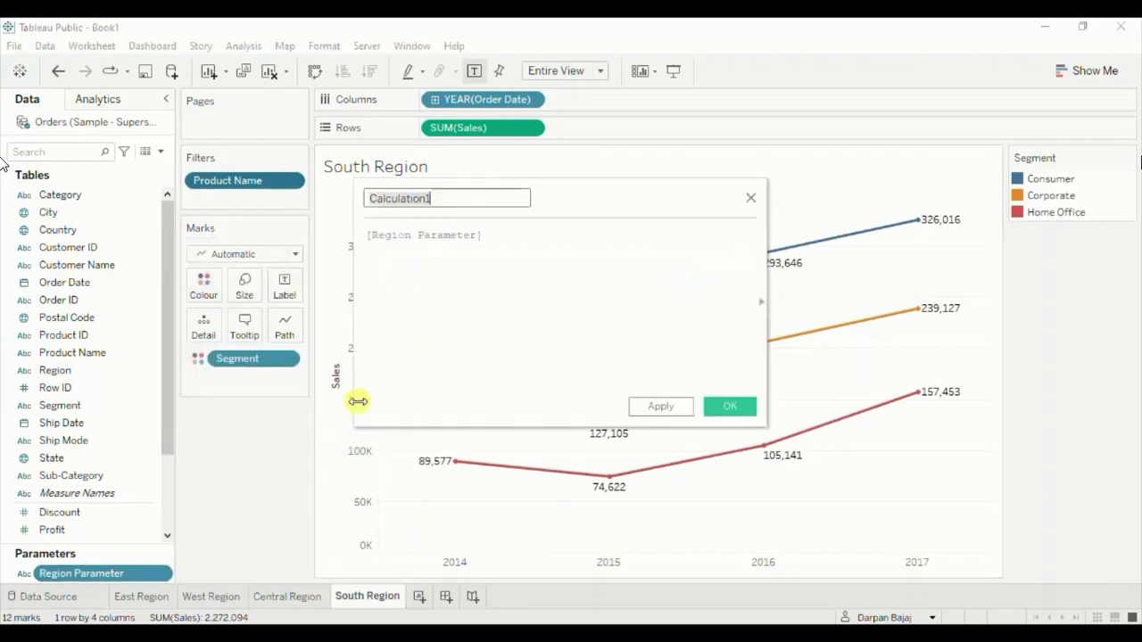
left_click(437, 198)
double_click(436, 198)
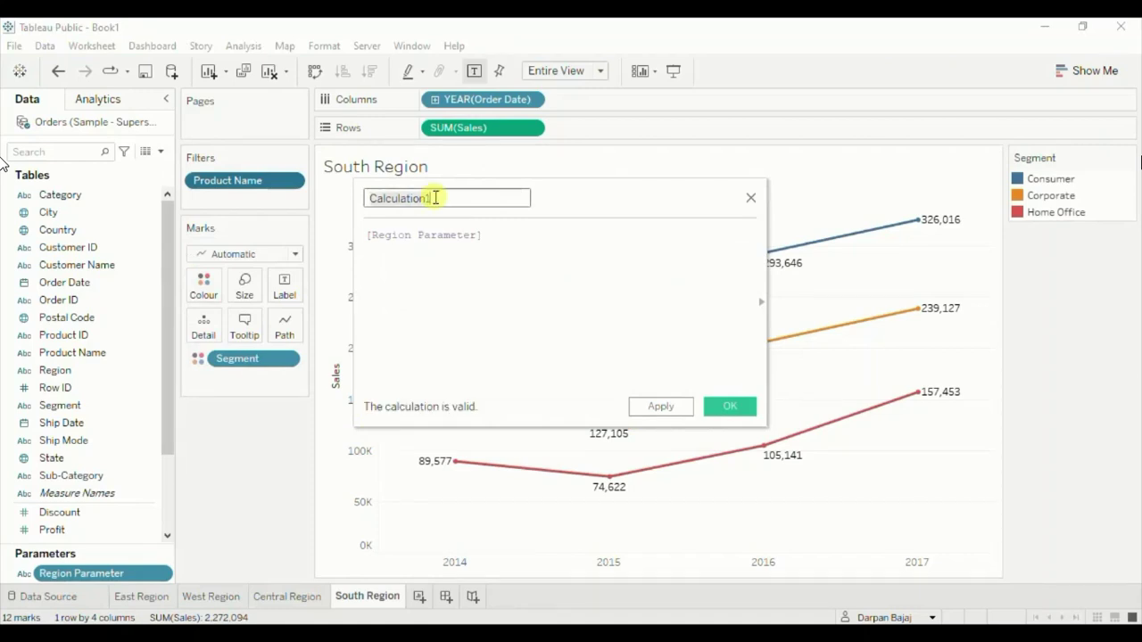
type("Region")
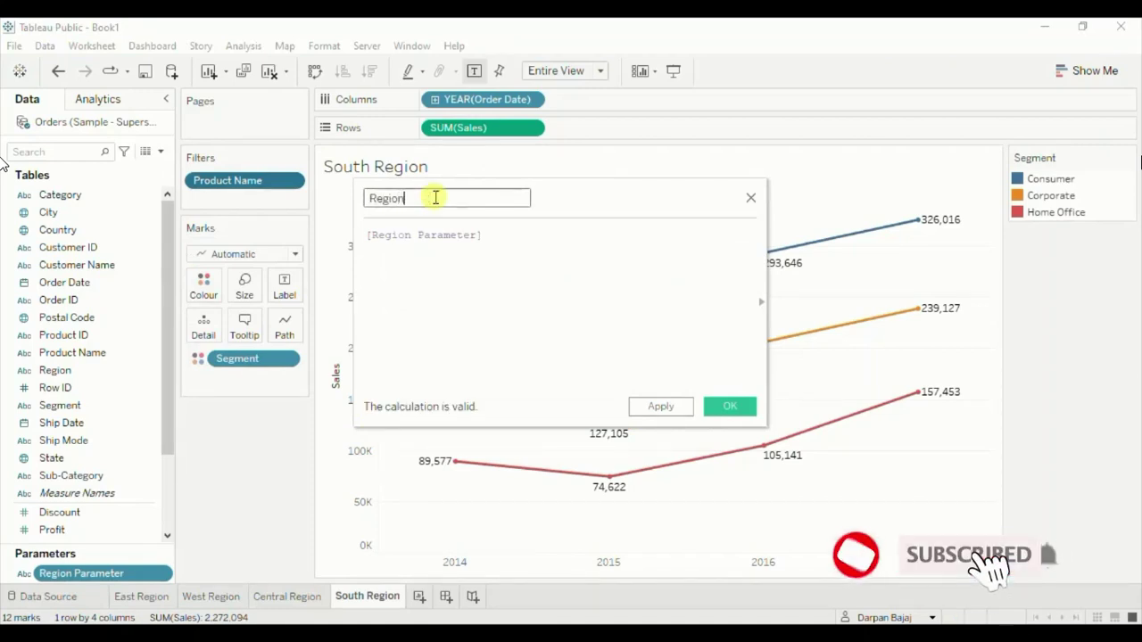
type(" Selection")
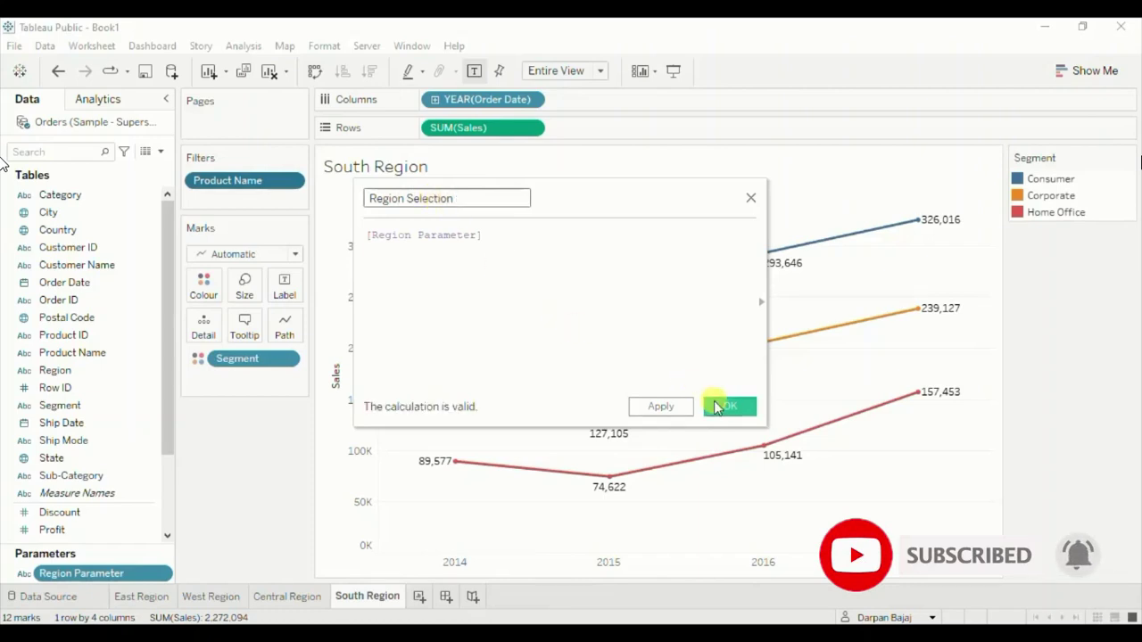
left_click(728, 407)
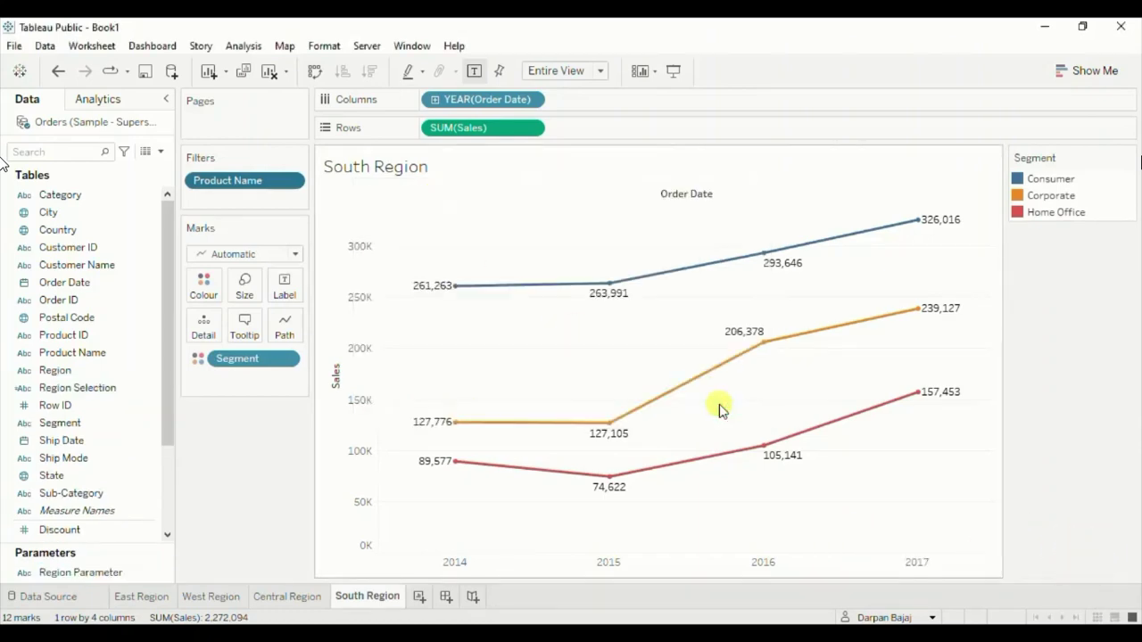
Show the Region Parameter control on the sheet, left on Central, and add Region Selection as a filter.
left_click(161, 576)
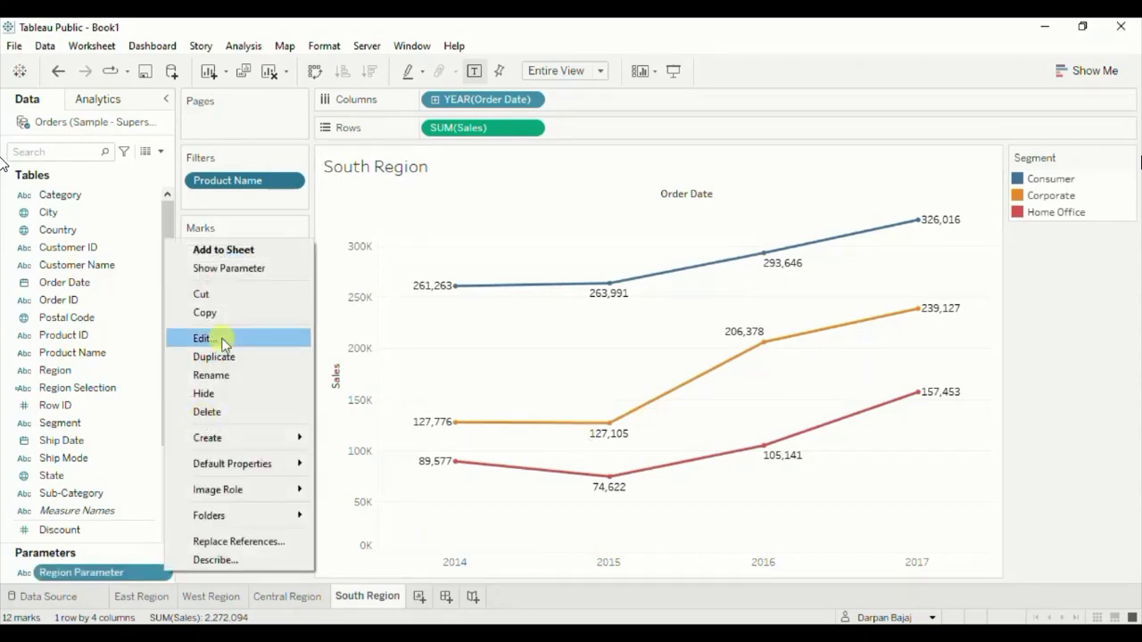
left_click(257, 273)
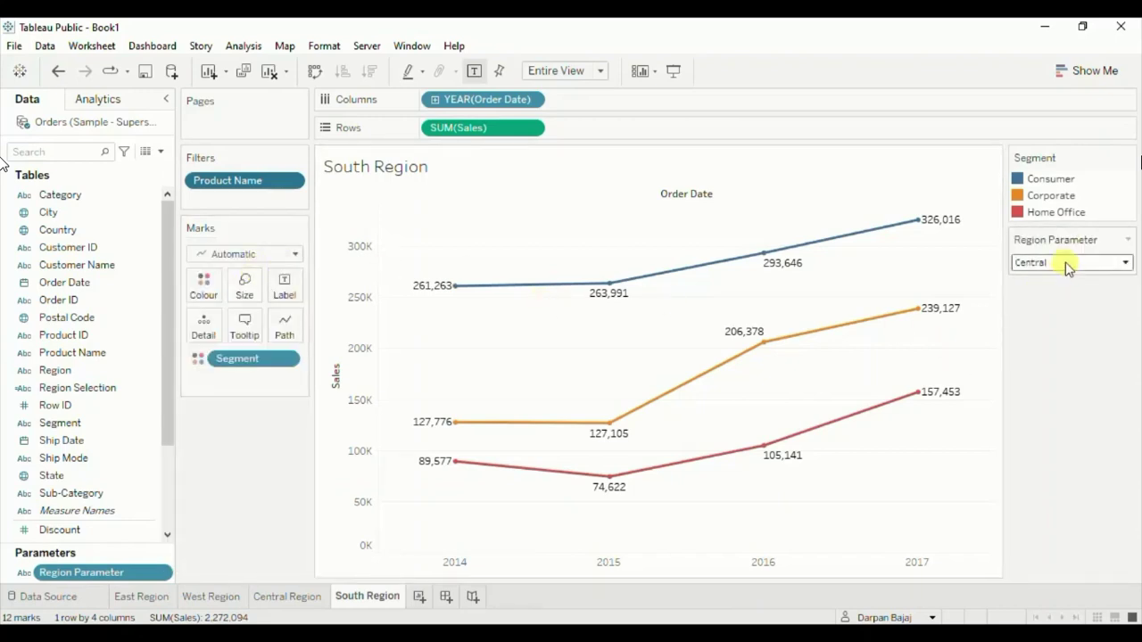
left_click(1067, 264)
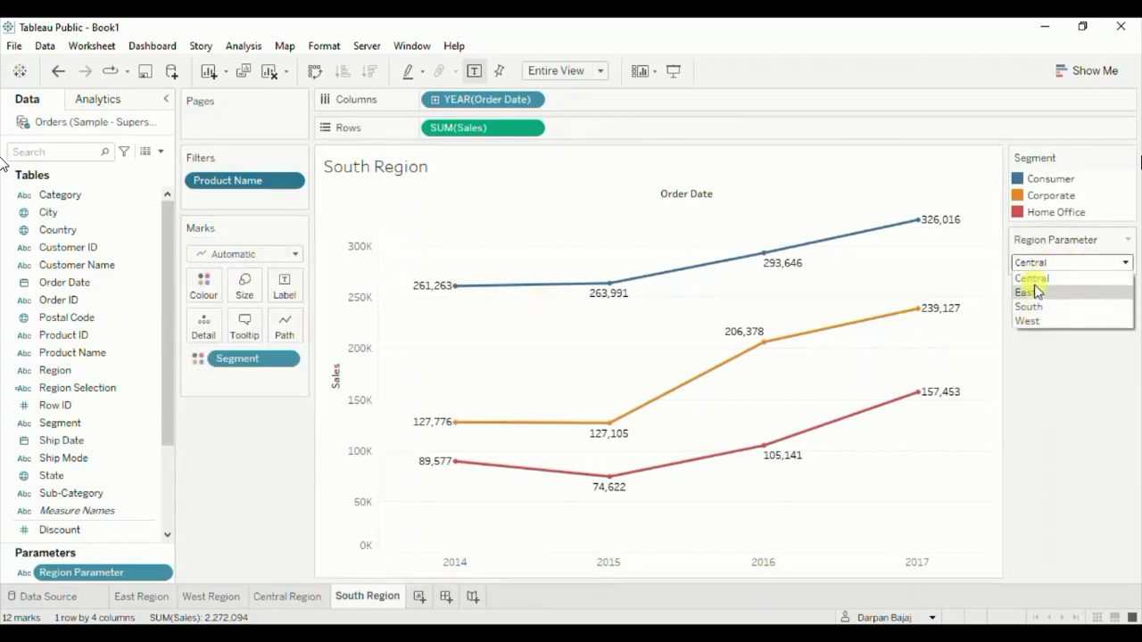
left_click(1037, 349)
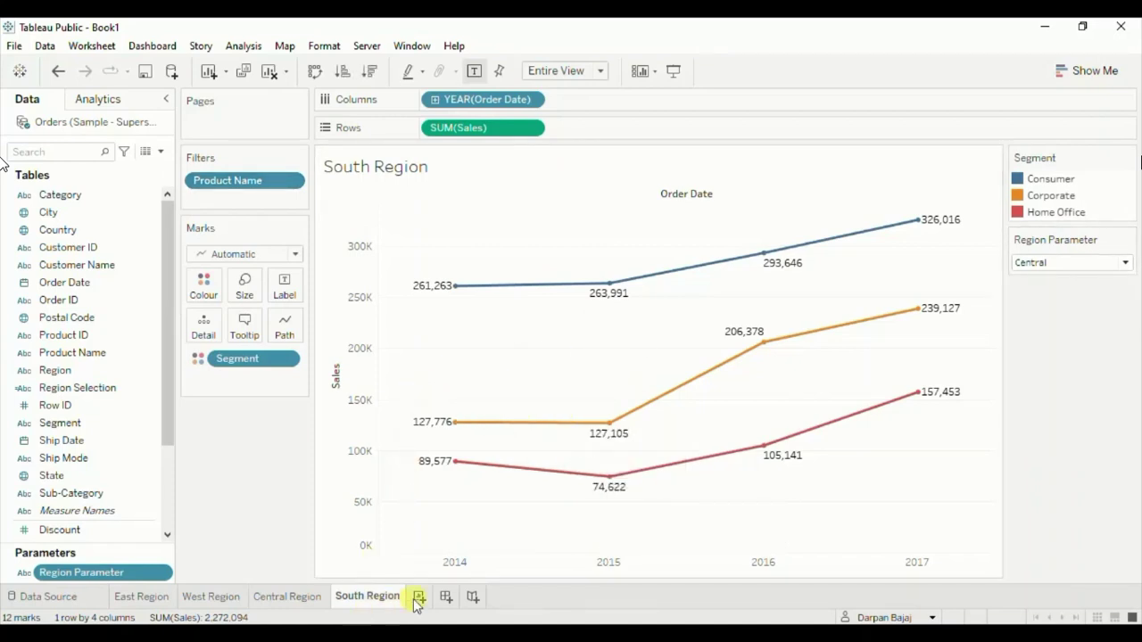
left_click(1036, 263)
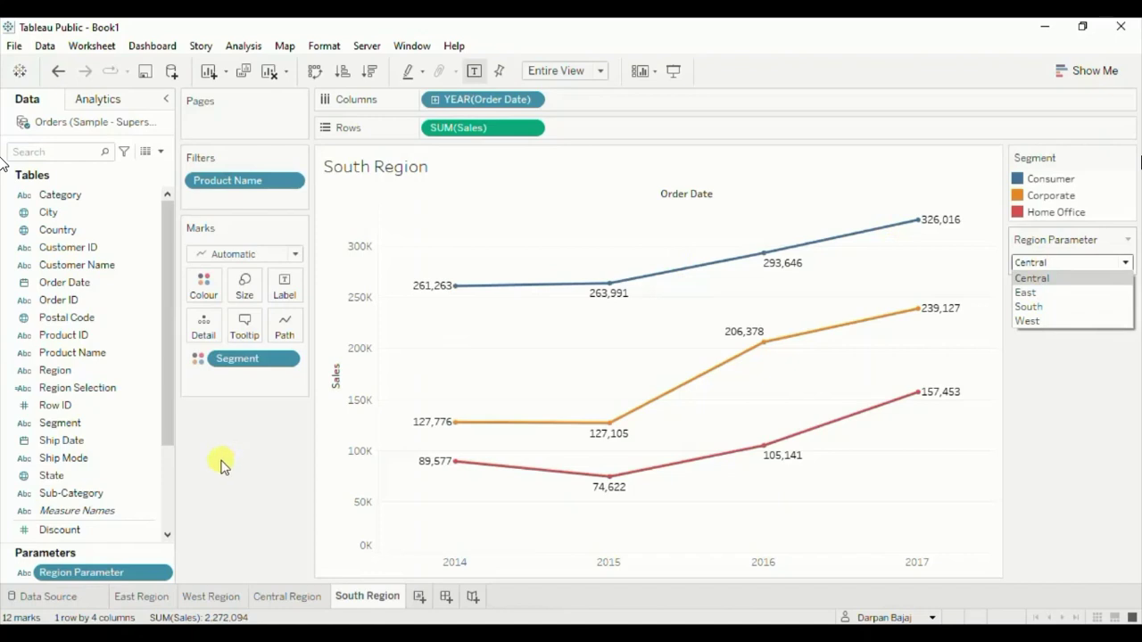
left_click(107, 423)
left_click_drag(69, 399, 239, 207)
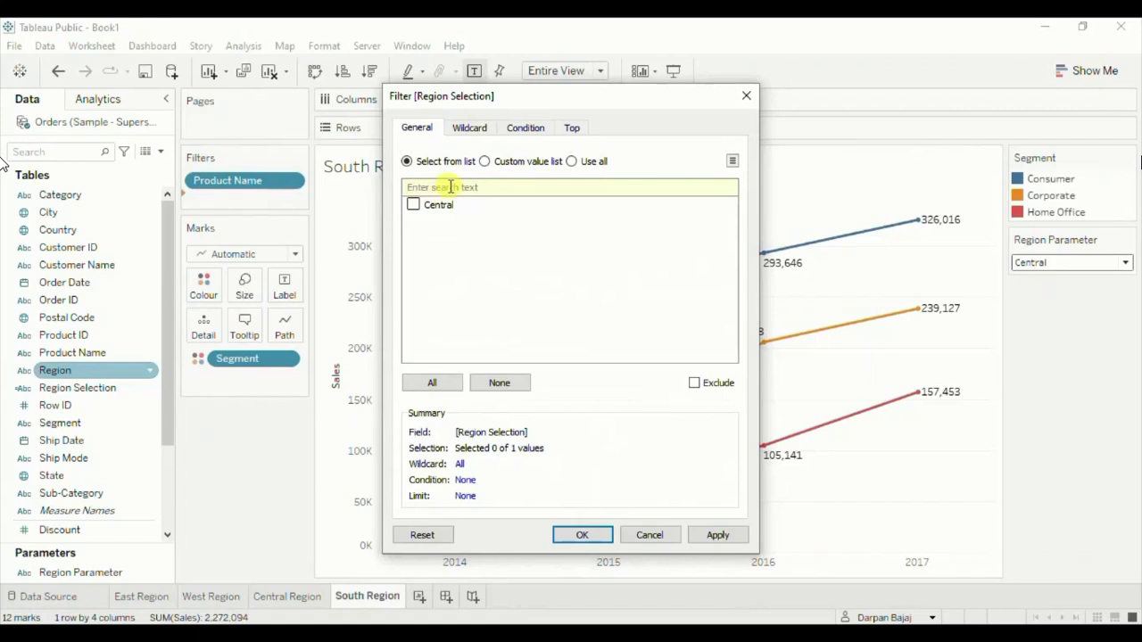
Set the Region Selection filter to a custom value list containing South.
left_click(484, 161)
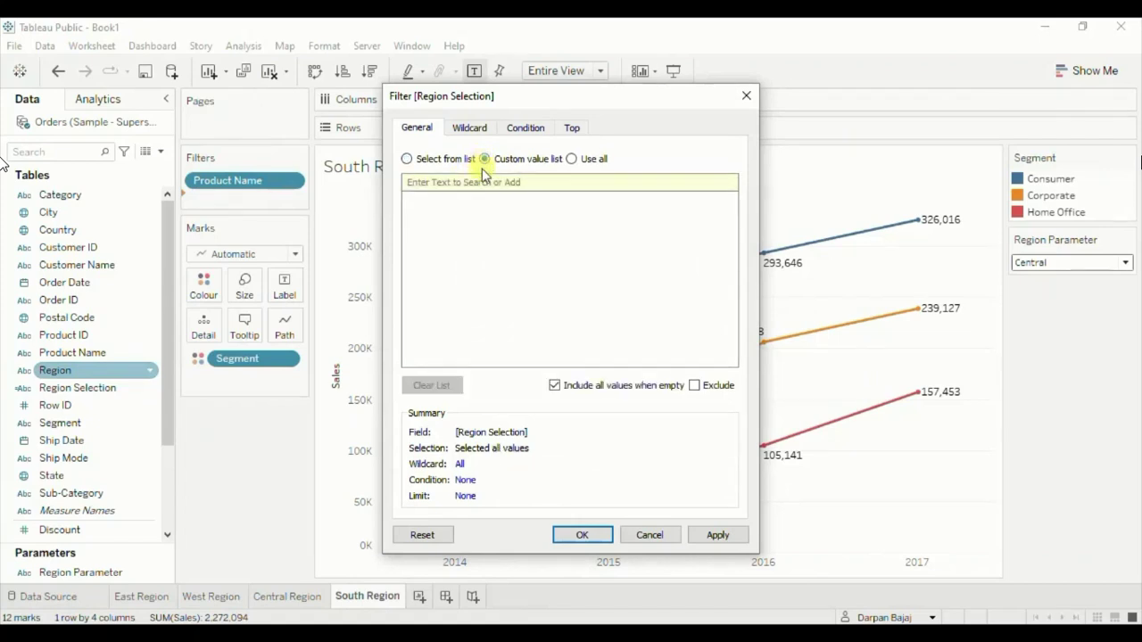
type("S")
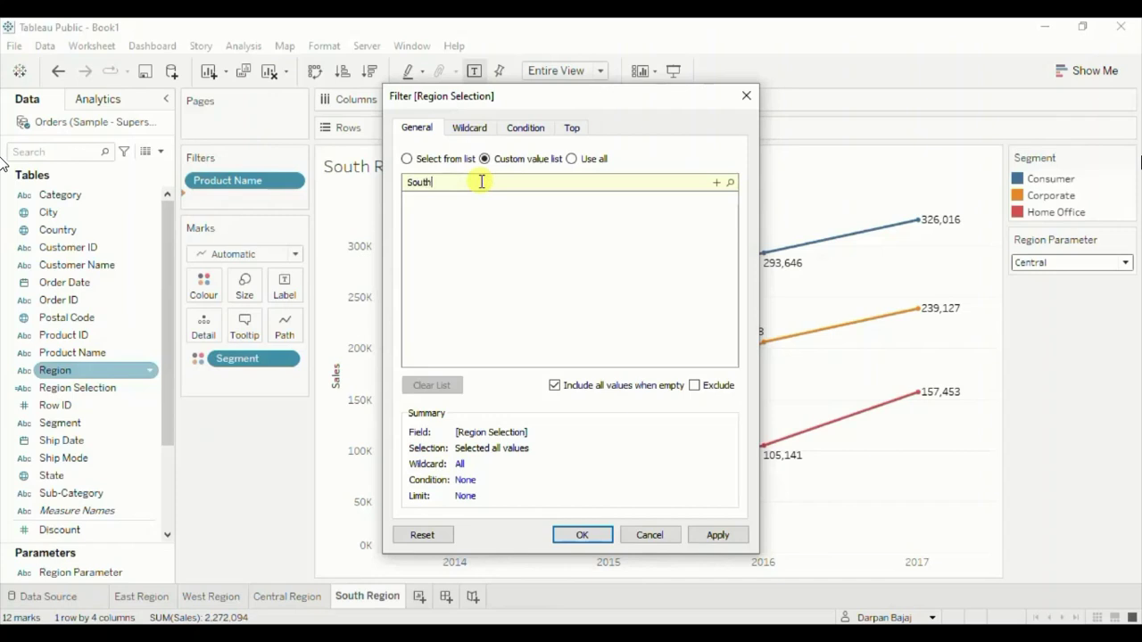
type("outh")
left_click(714, 190)
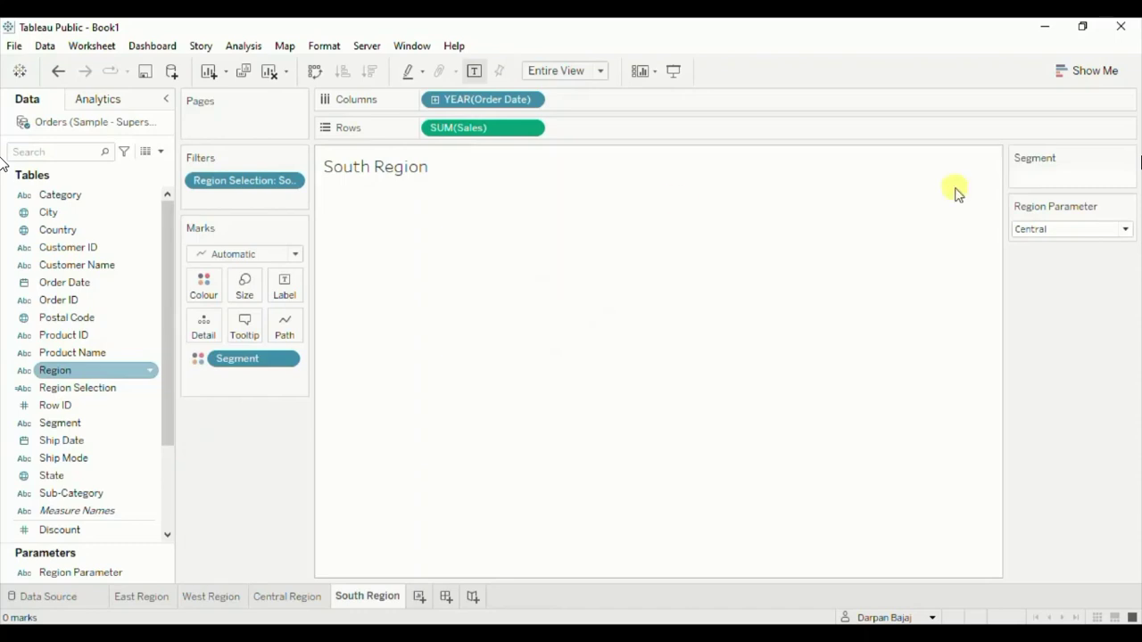
Choose South in the Region Parameter dropdown.
left_click(1062, 234)
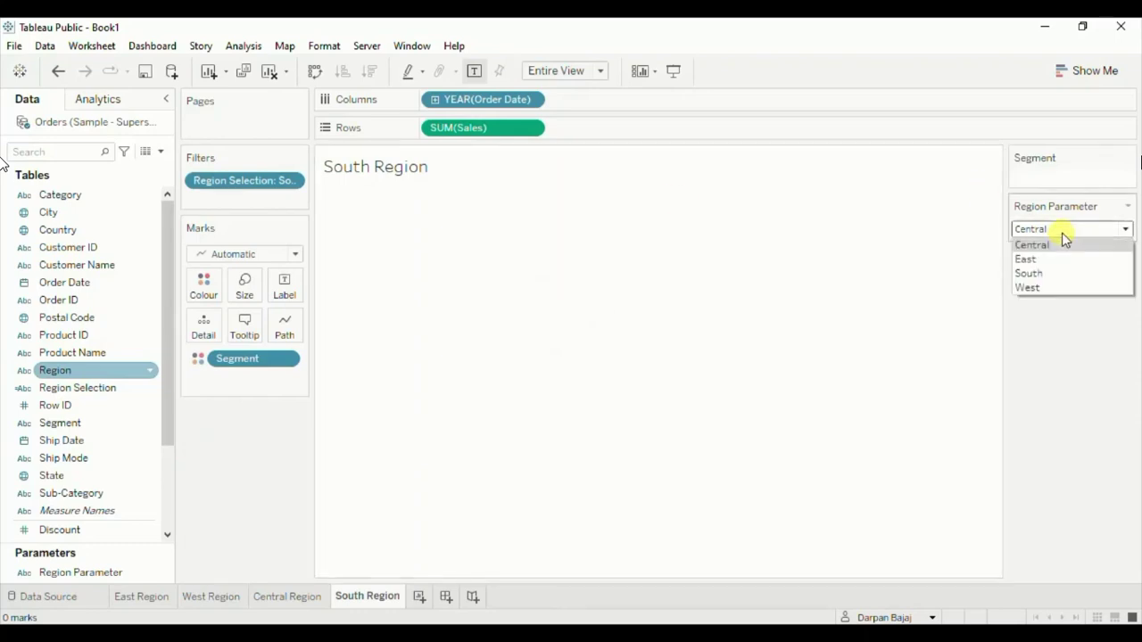
left_click(1040, 274)
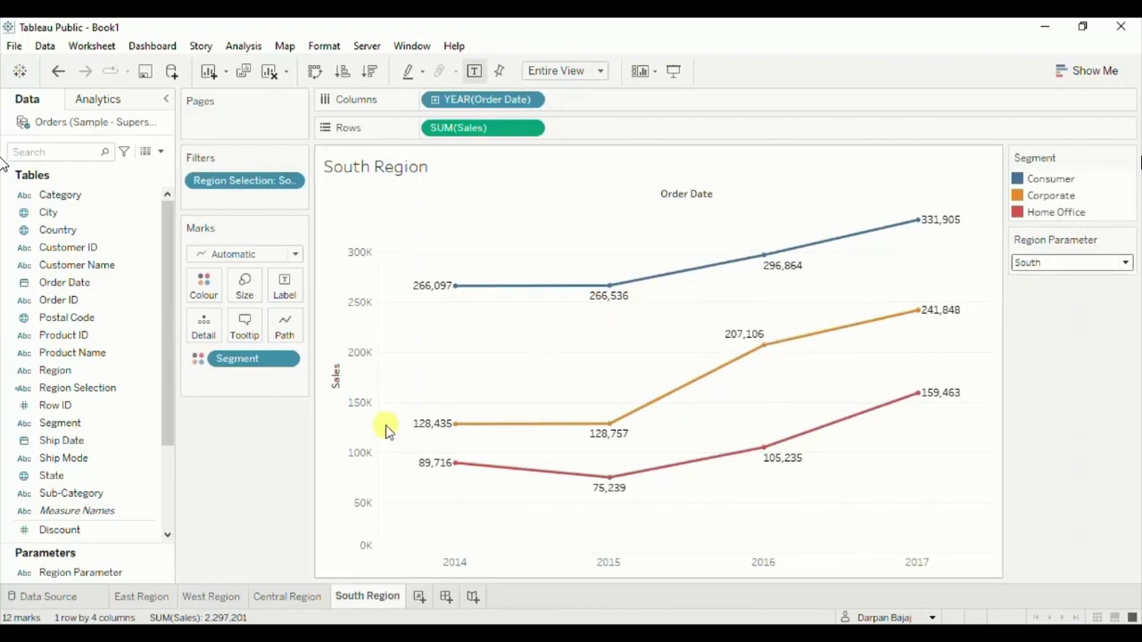
On the Central Region sheet, show the Region Parameter control beside the chart.
left_click(293, 600)
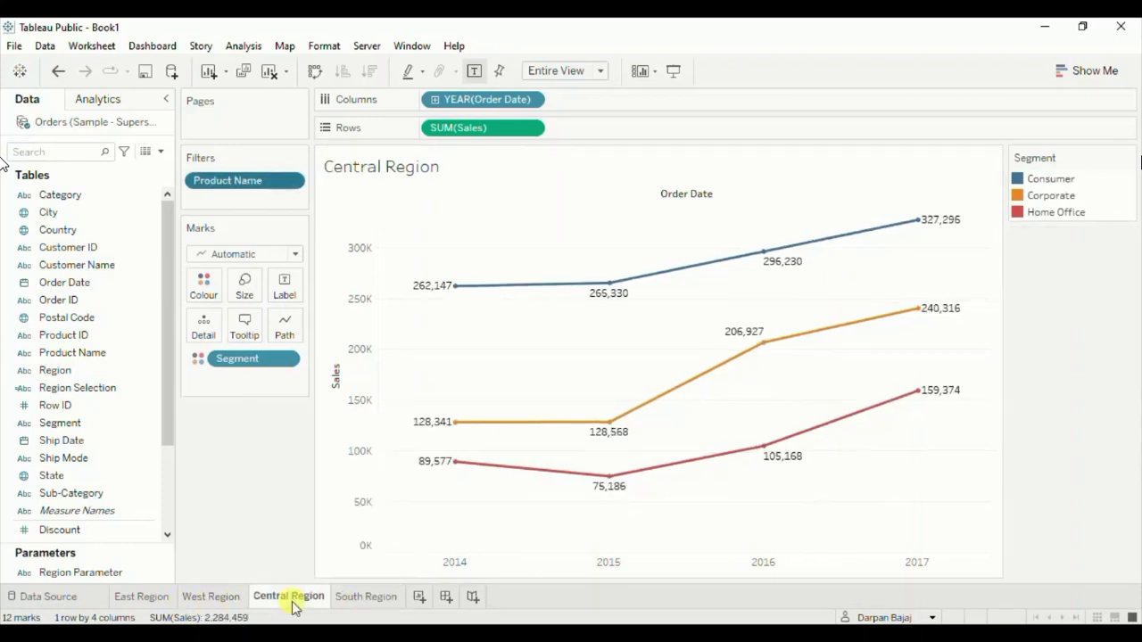
left_click(163, 576)
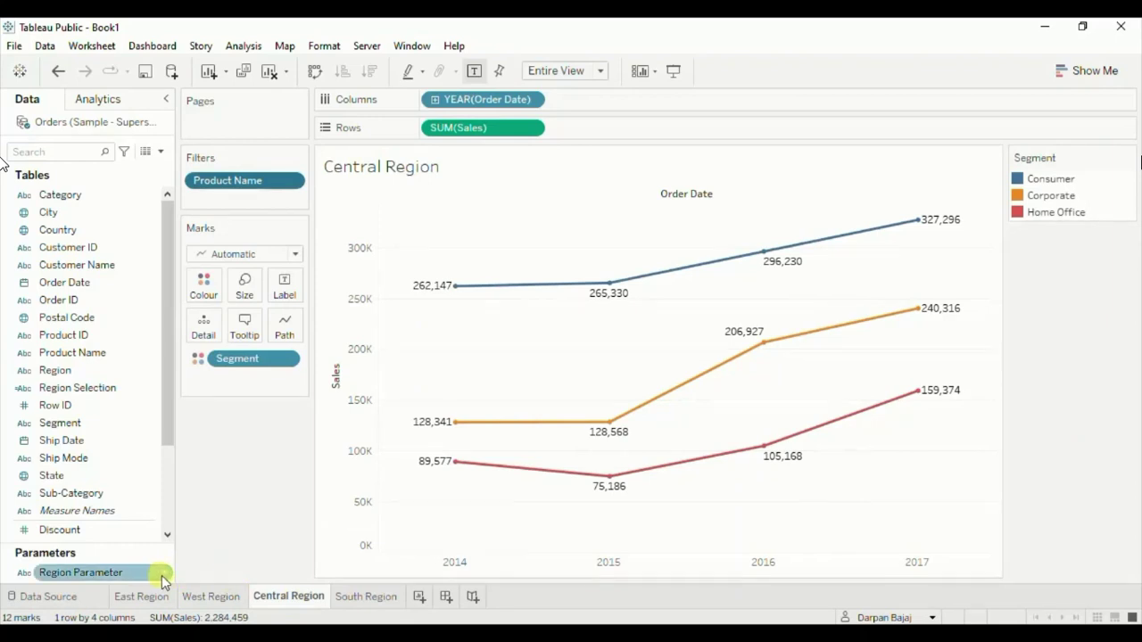
right_click(163, 578)
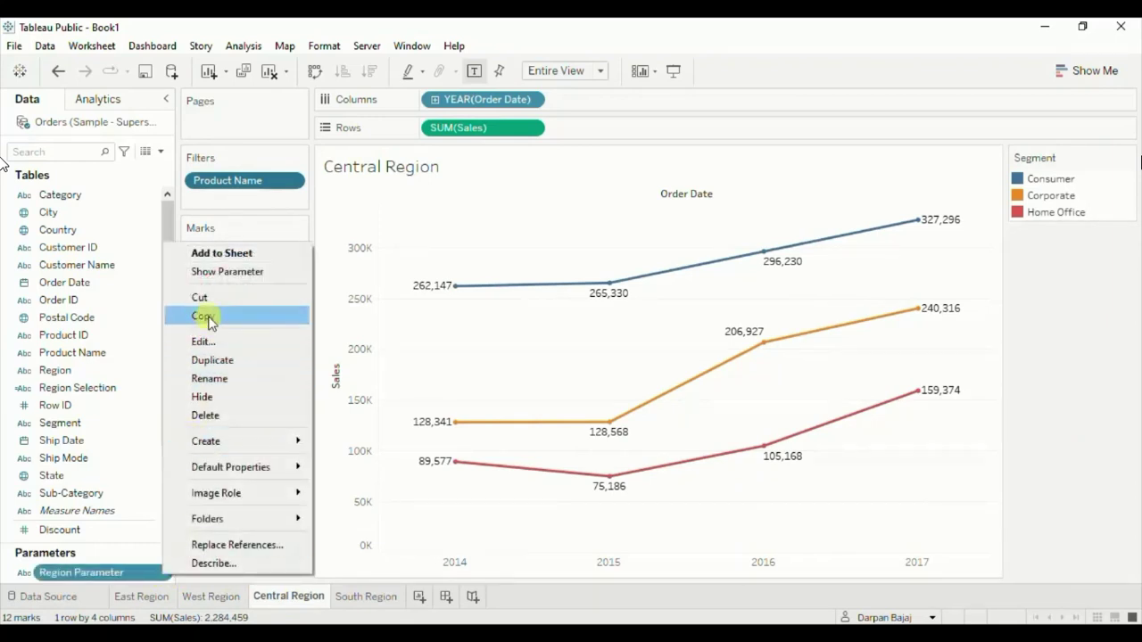
left_click(204, 275)
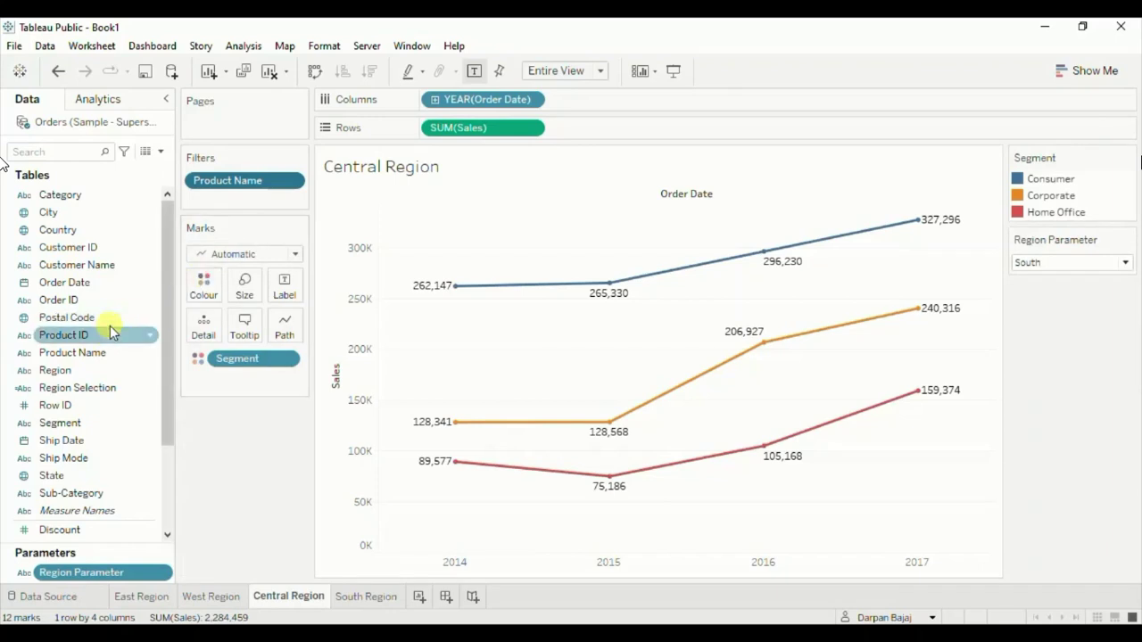
Filter the sheet by Region Selection using a custom value list containing Central.
left_click_drag(61, 390, 213, 197)
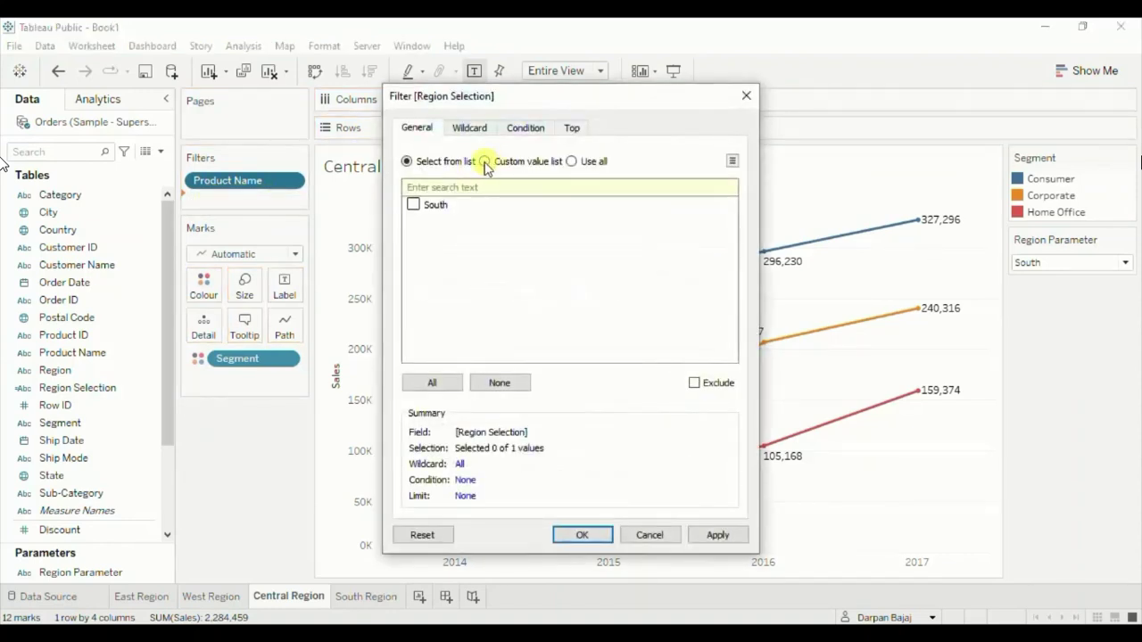
left_click(485, 161)
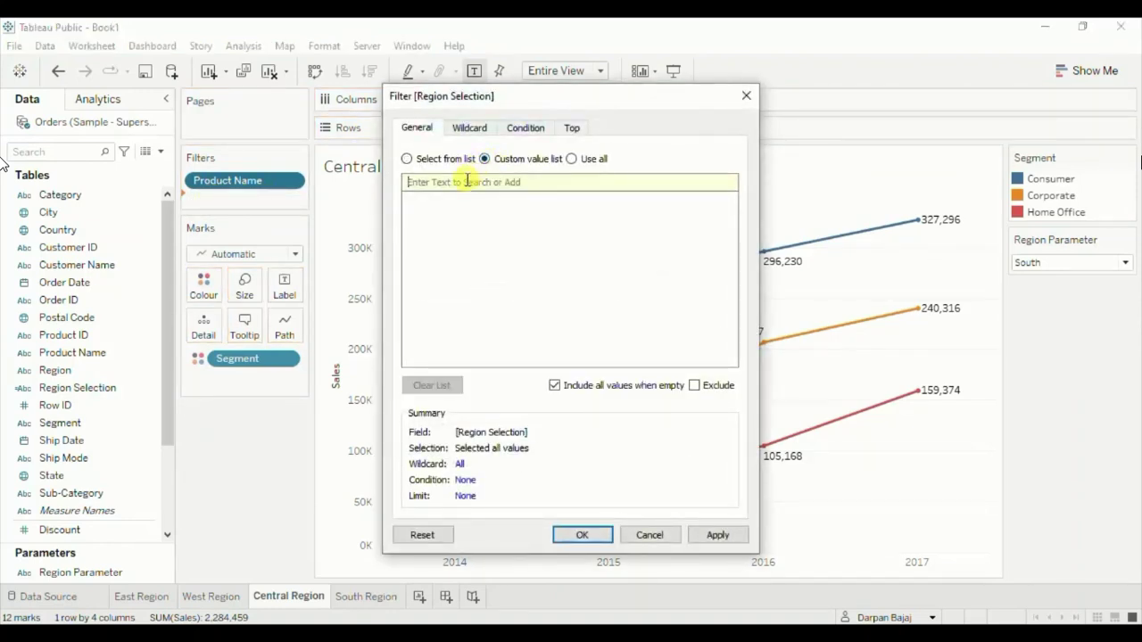
type("c")
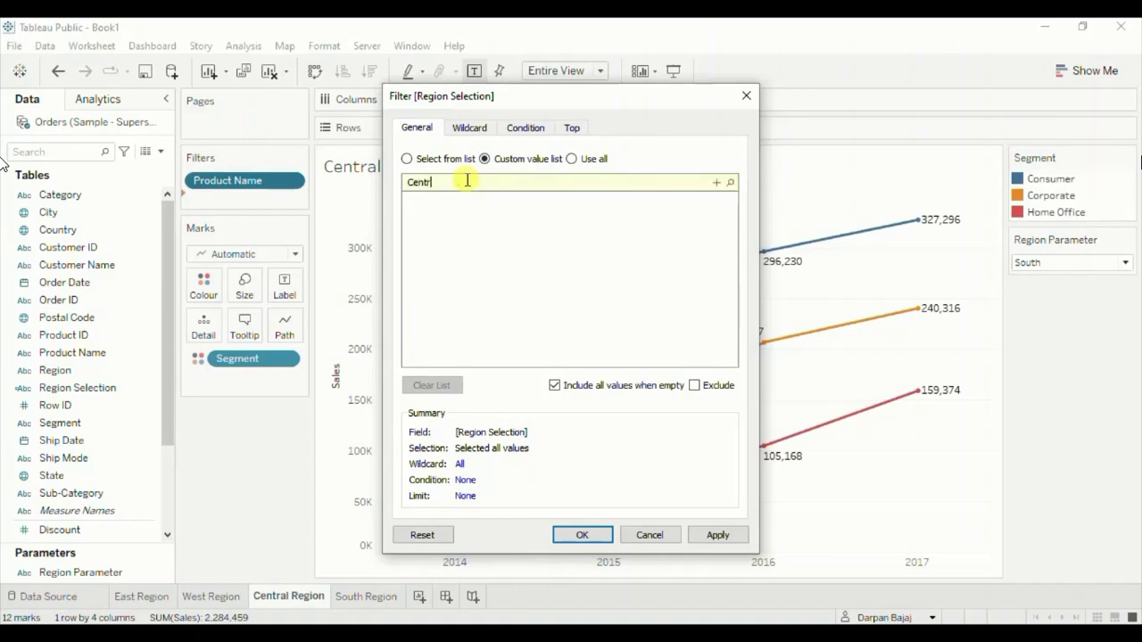
left_click(716, 185)
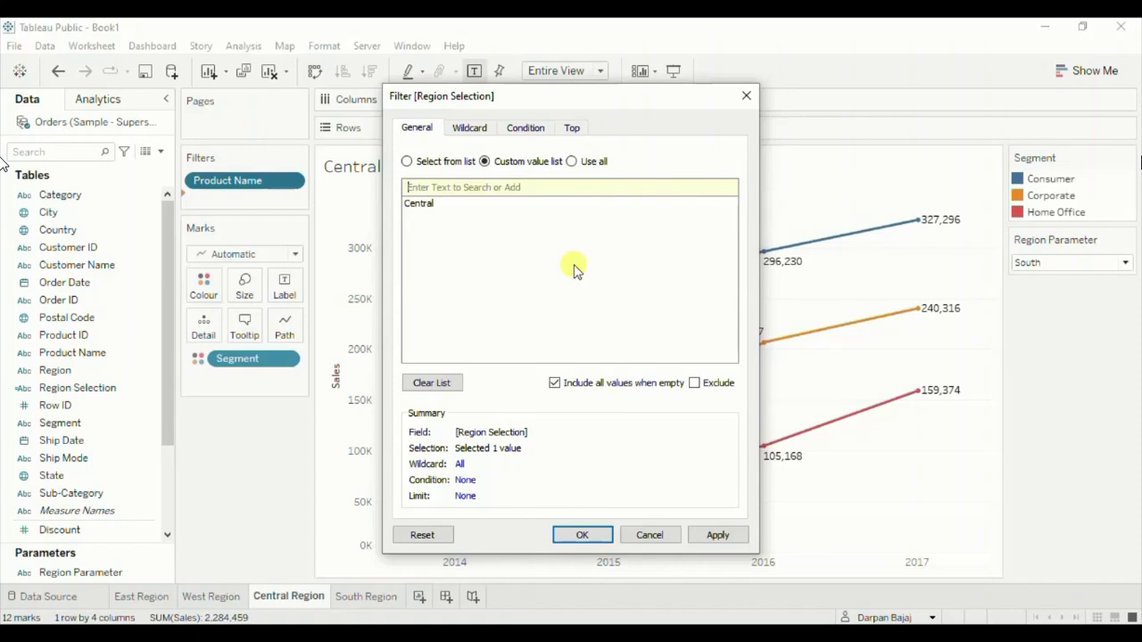
left_click(577, 537)
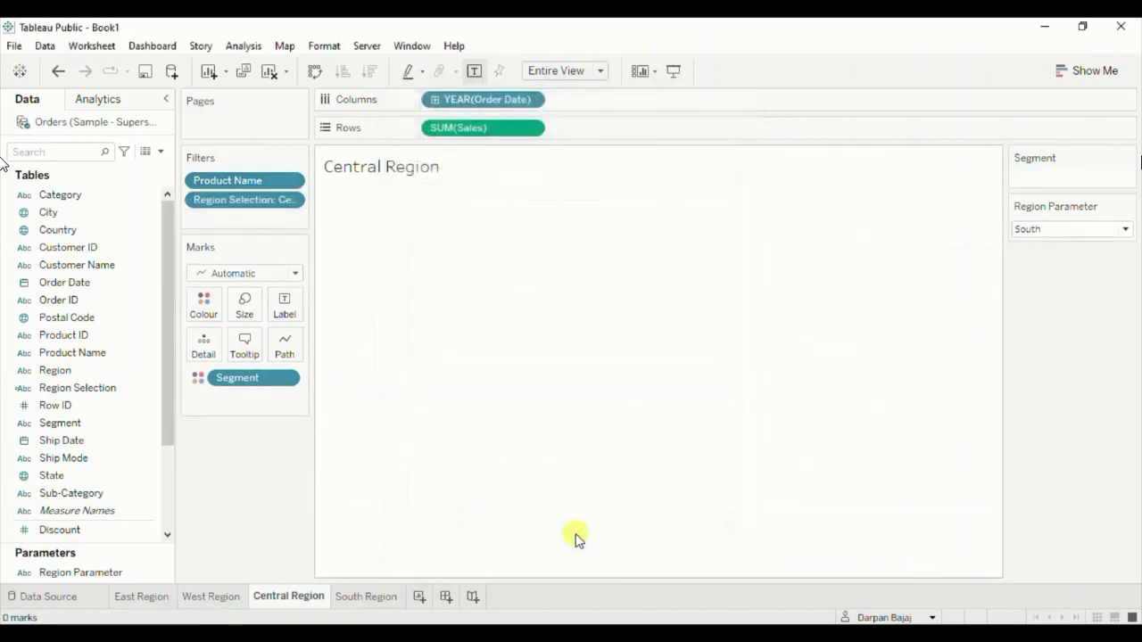
Set the Region Parameter to Central, then move to the West Region sheet.
left_click(1030, 230)
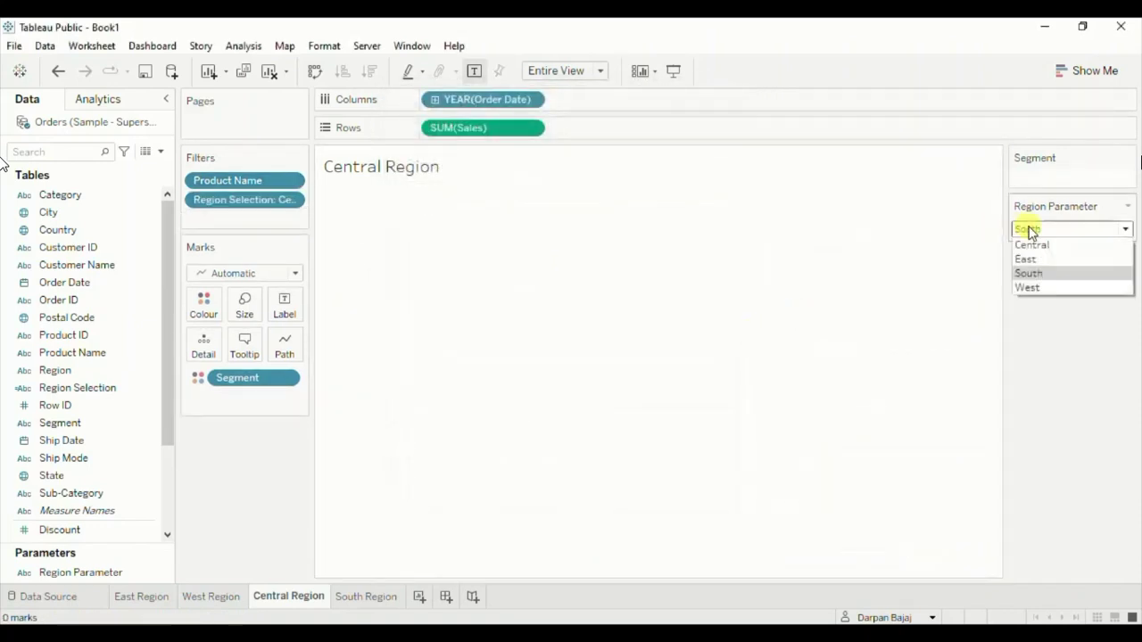
left_click(1031, 245)
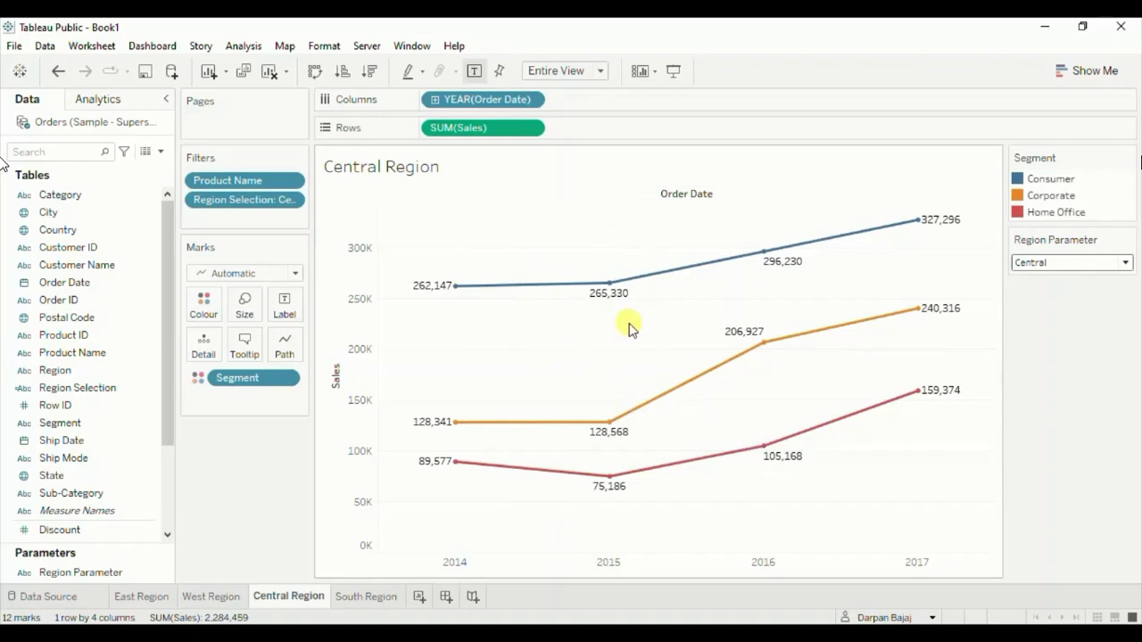
left_click(206, 601)
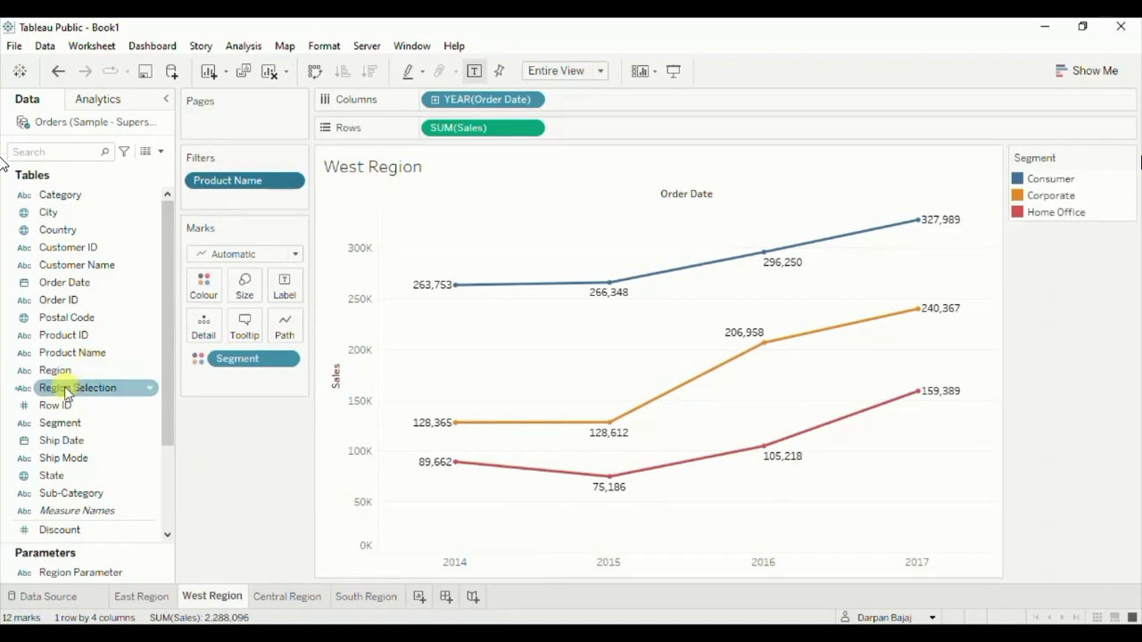
Filter the West Region sheet to a Region Selection custom value list of West, then open East Region.
left_click_drag(64, 393, 224, 194)
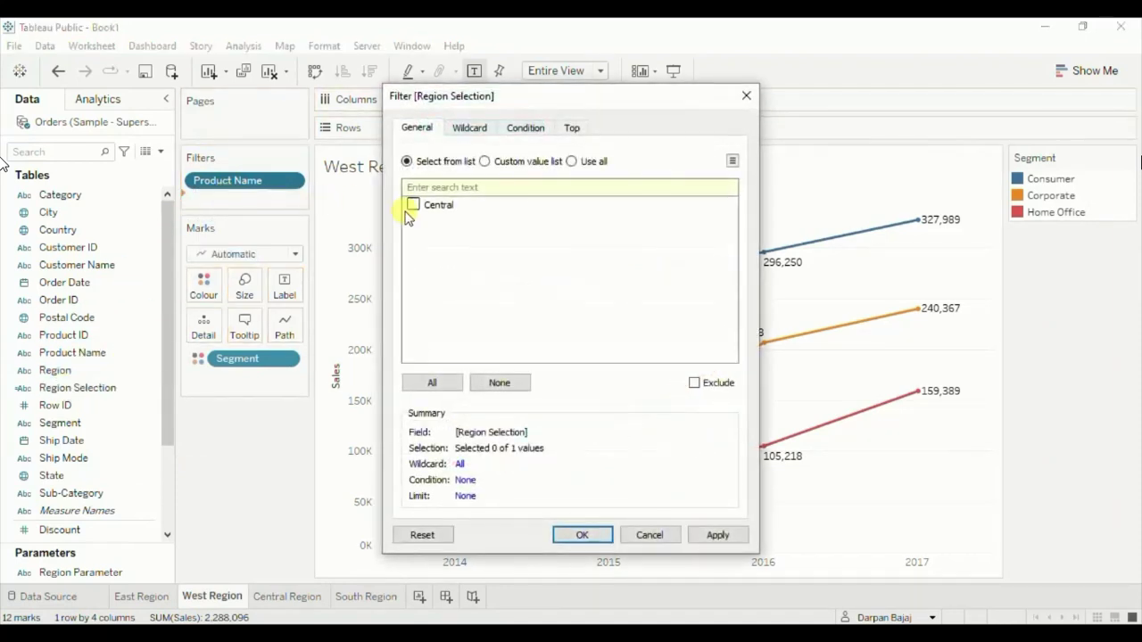
left_click(485, 158)
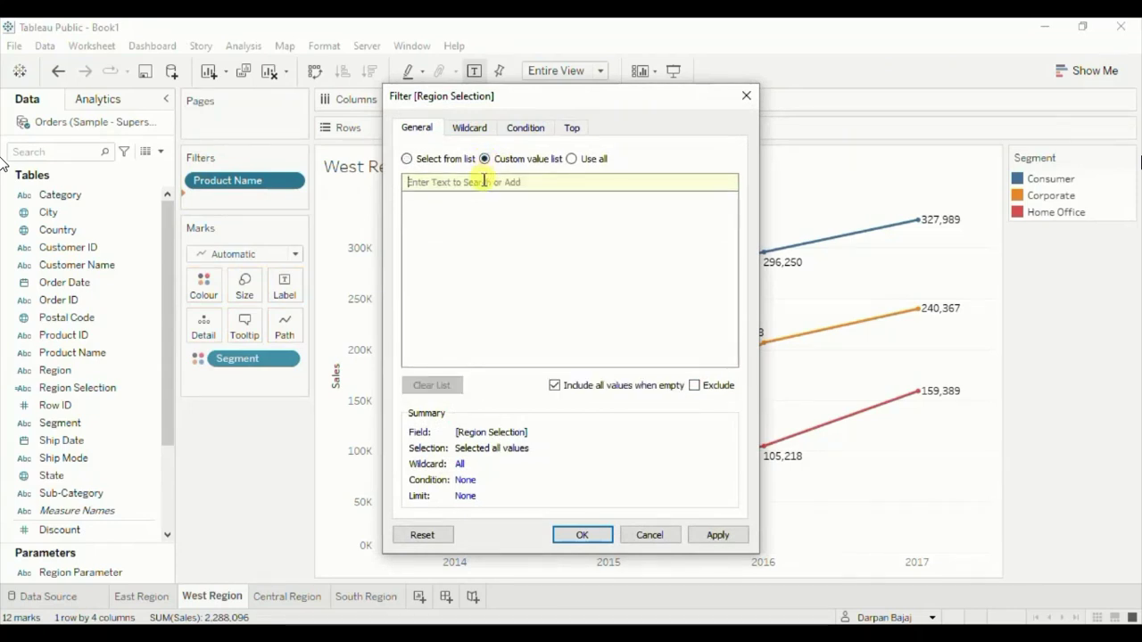
type("West")
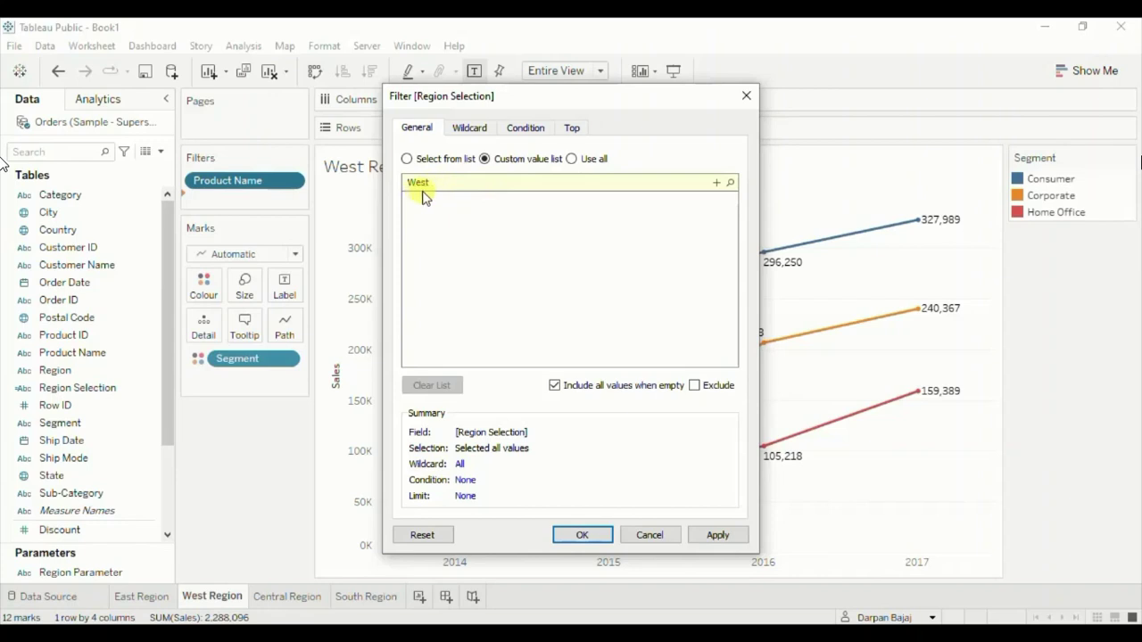
left_click(716, 184)
left_click(580, 535)
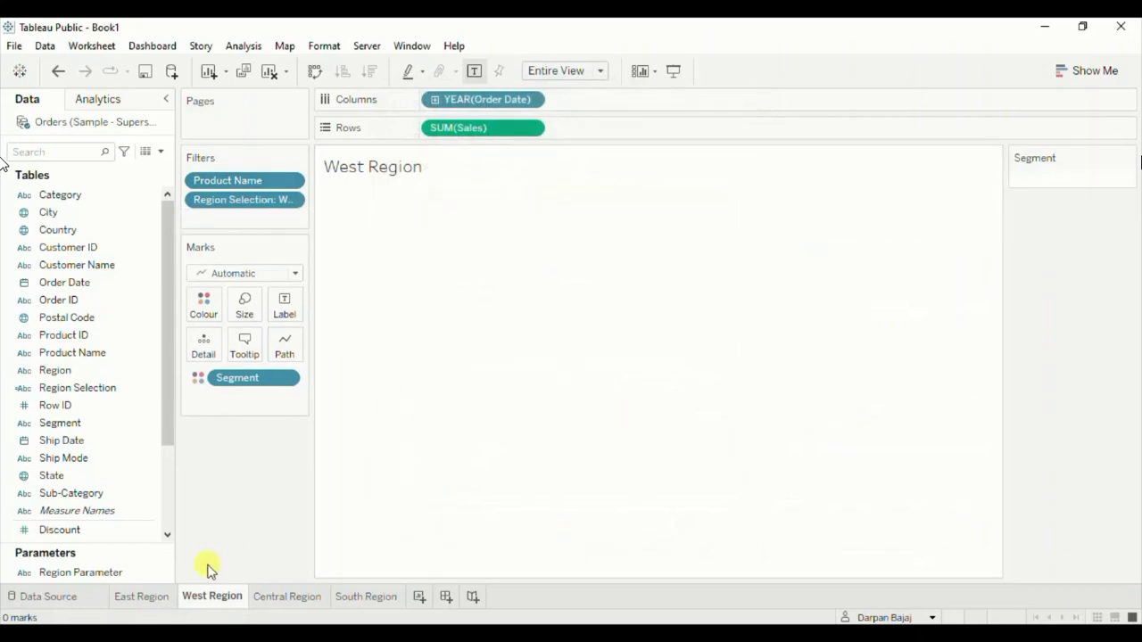
left_click(143, 594)
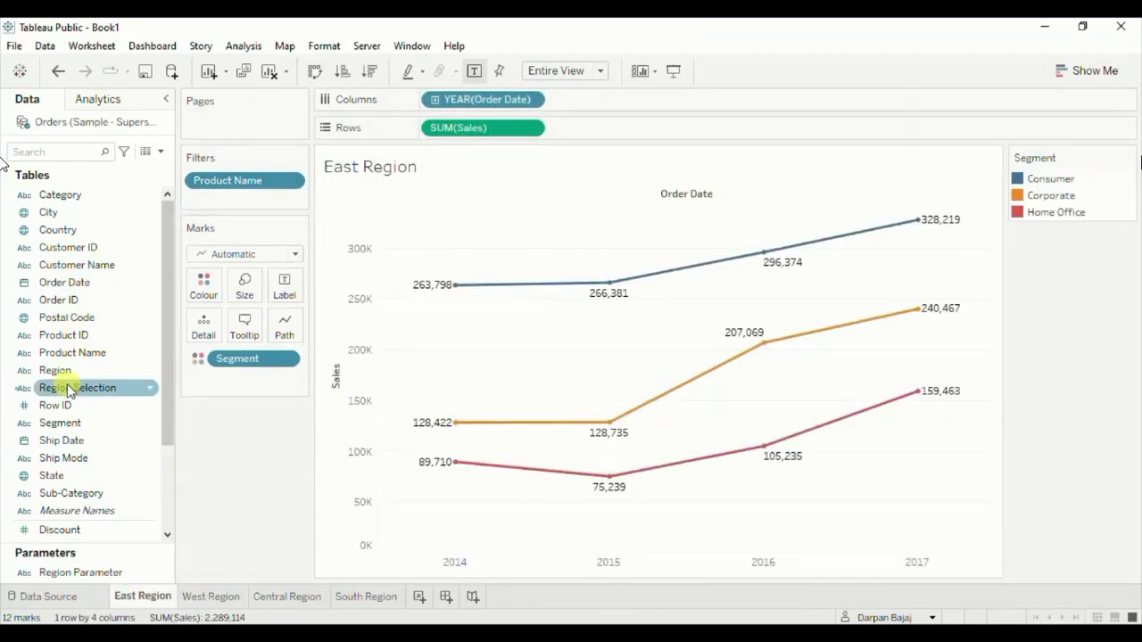
Filter the sheet by Region Selection using a custom value list containing East.
left_click_drag(75, 393, 230, 202)
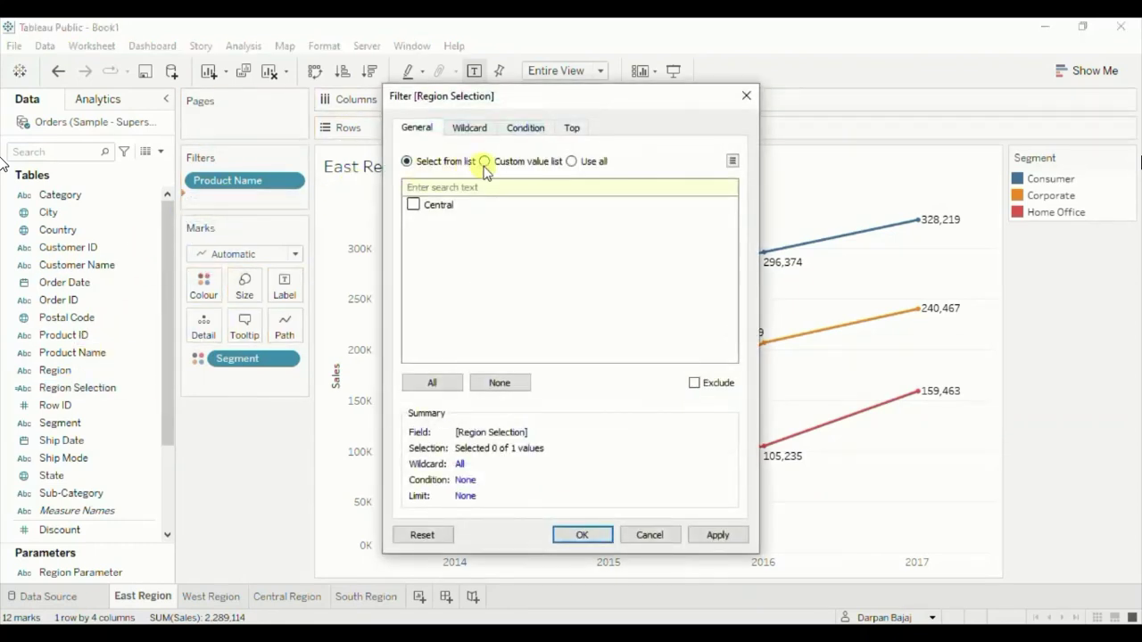
left_click(484, 162)
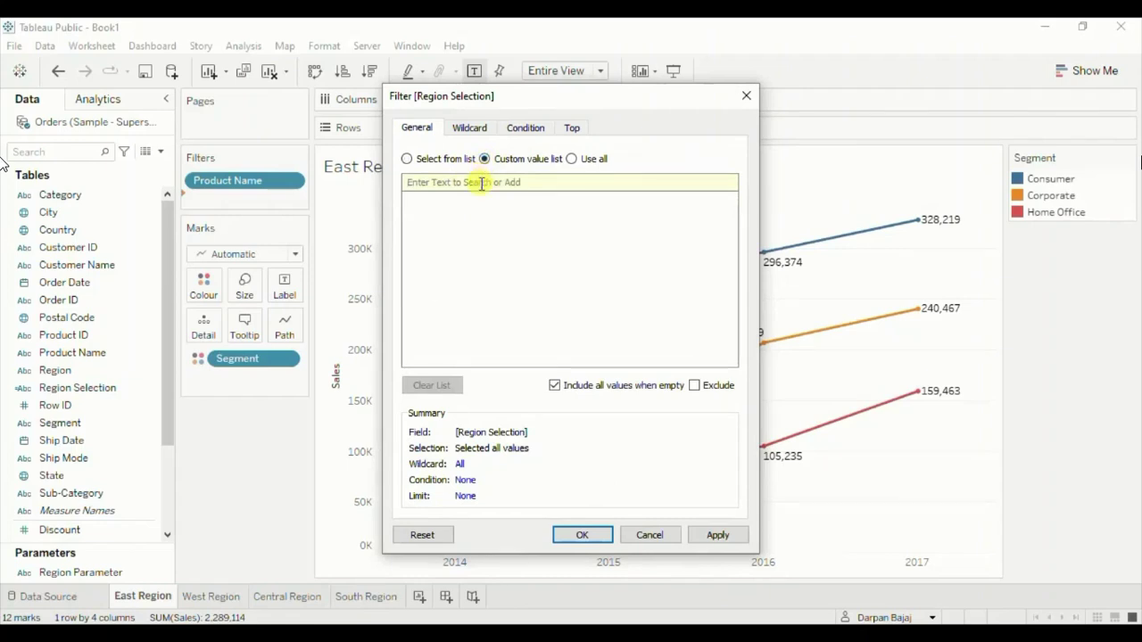
type("East")
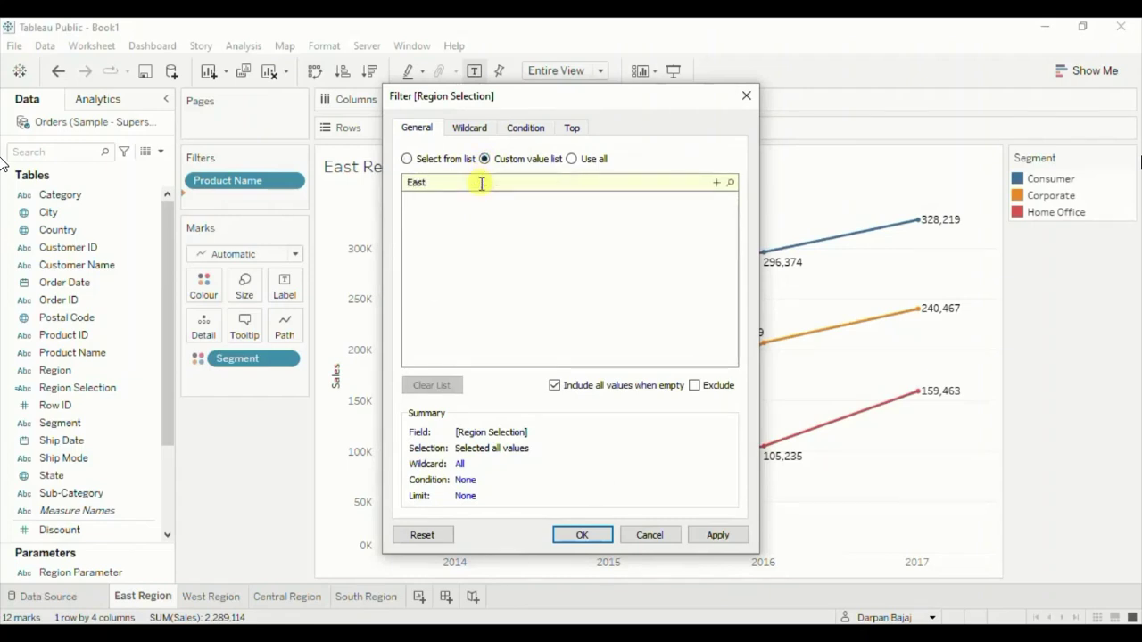
left_click(717, 183)
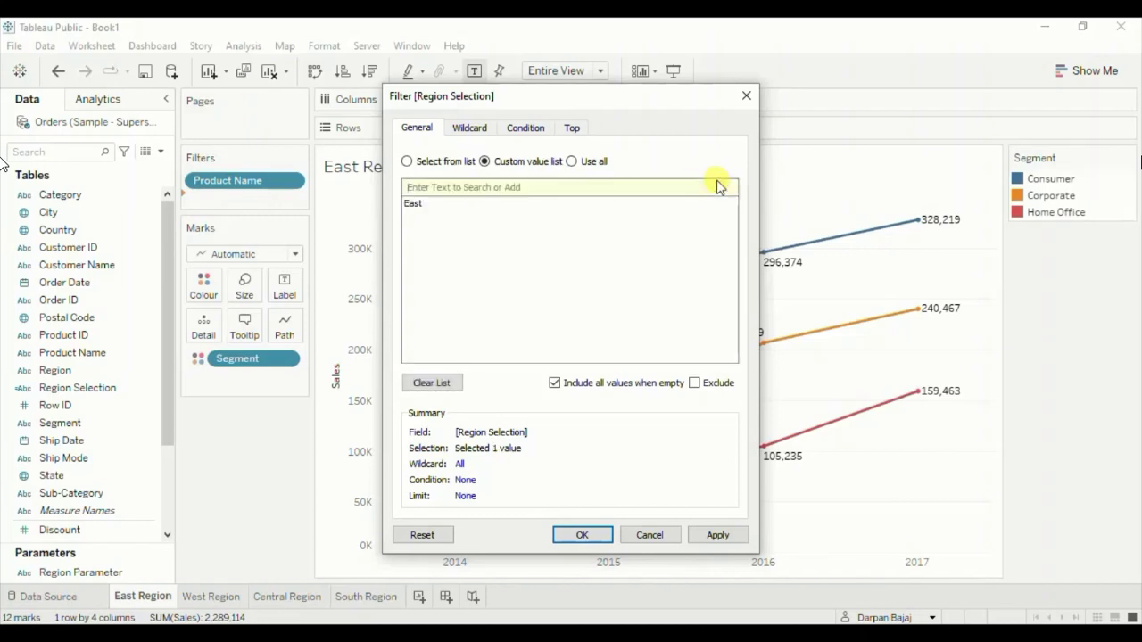
left_click(581, 535)
Show the Region Parameter control and set it to East.
right_click(166, 578)
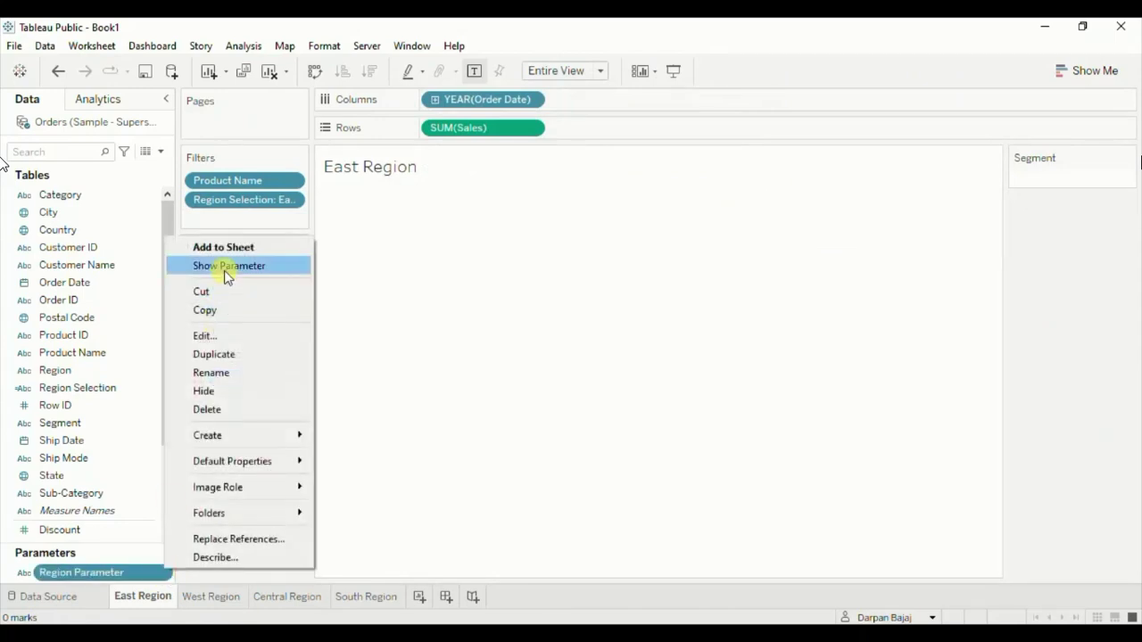
left_click(226, 268)
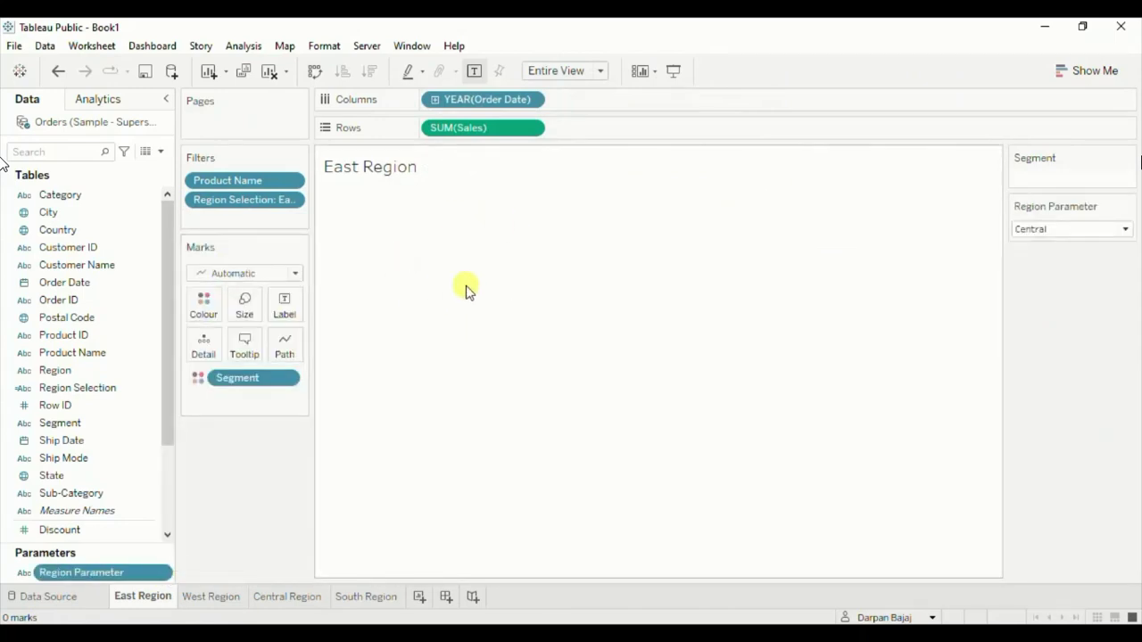
left_click(1046, 231)
left_click(1039, 260)
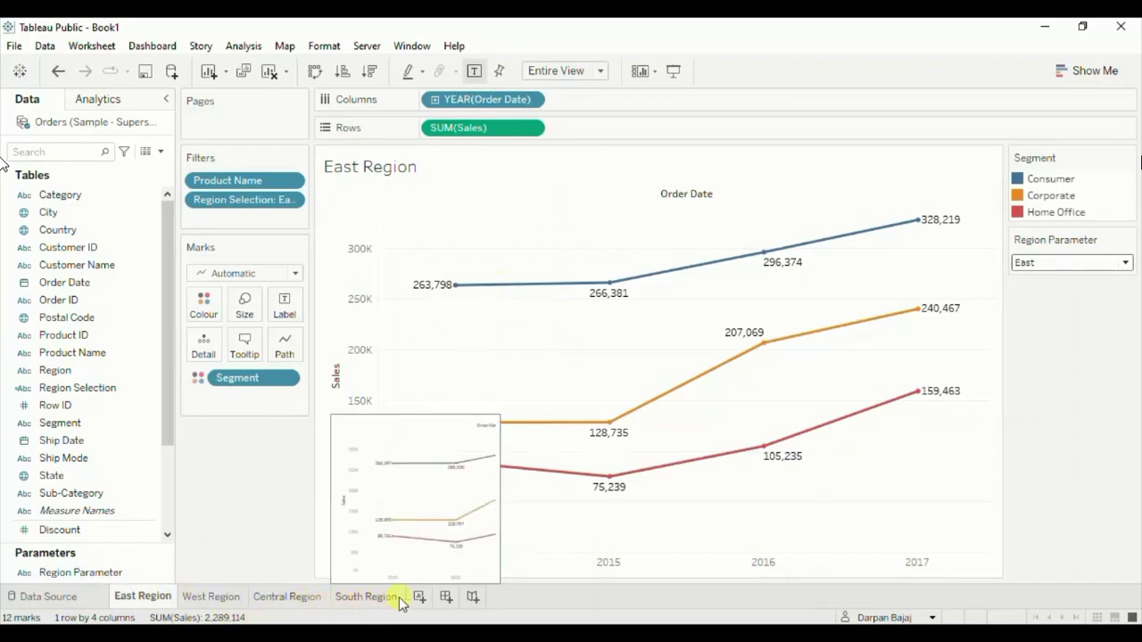
Create a new dashboard filled with a vertical layout container.
left_click(446, 597)
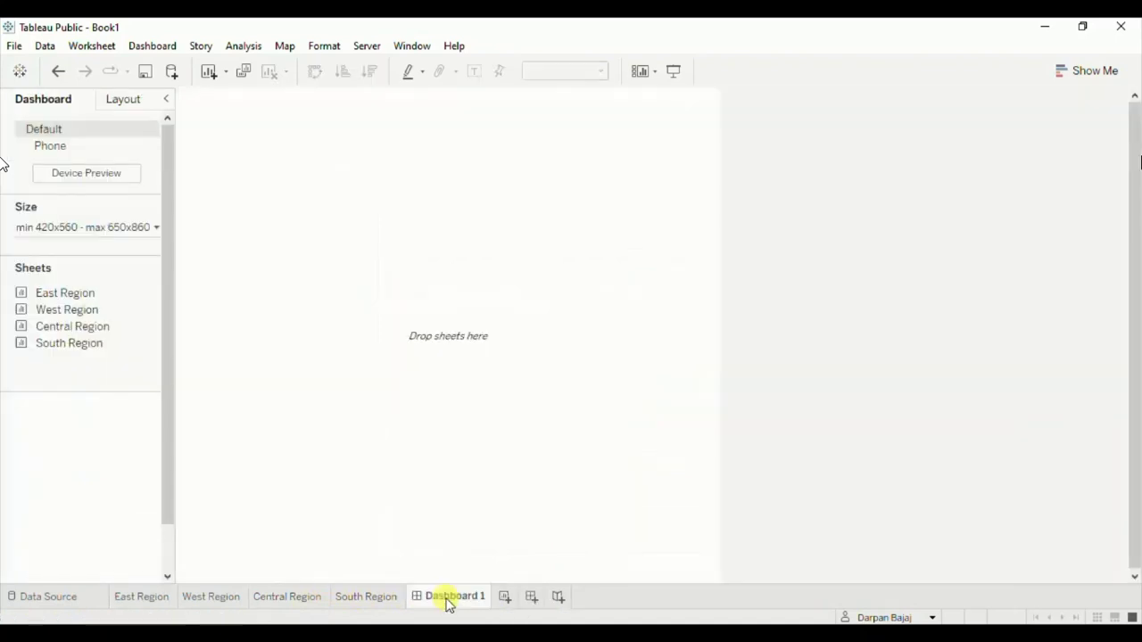
left_click(59, 446)
left_click_drag(395, 355, 396, 355)
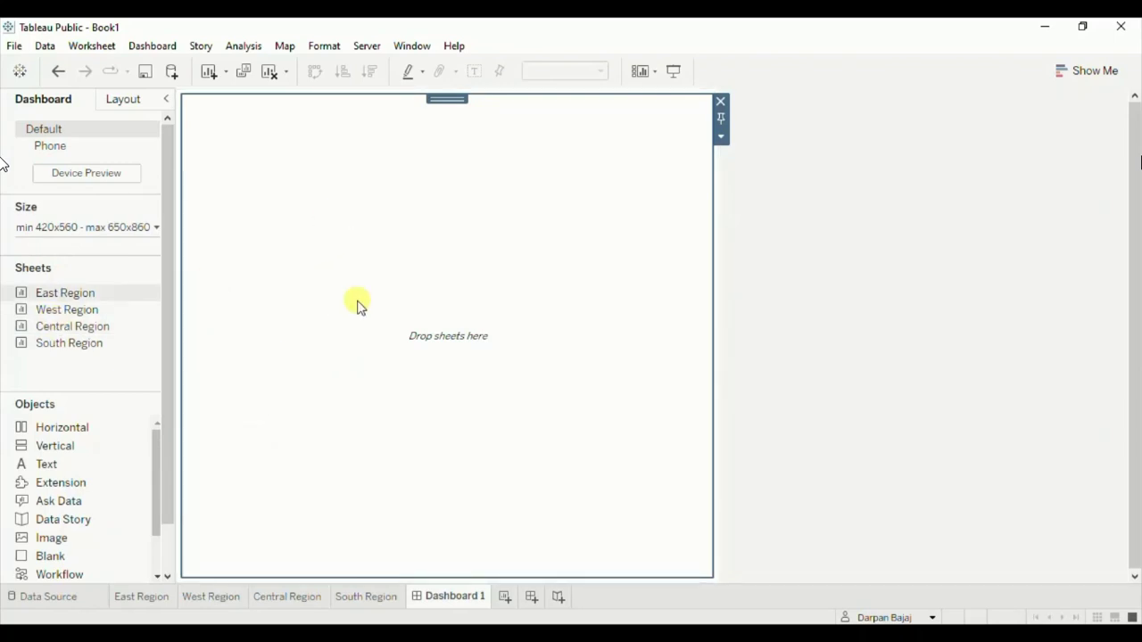
Place the East Region chart in the container, with West Region above it.
mouse_move(93, 304)
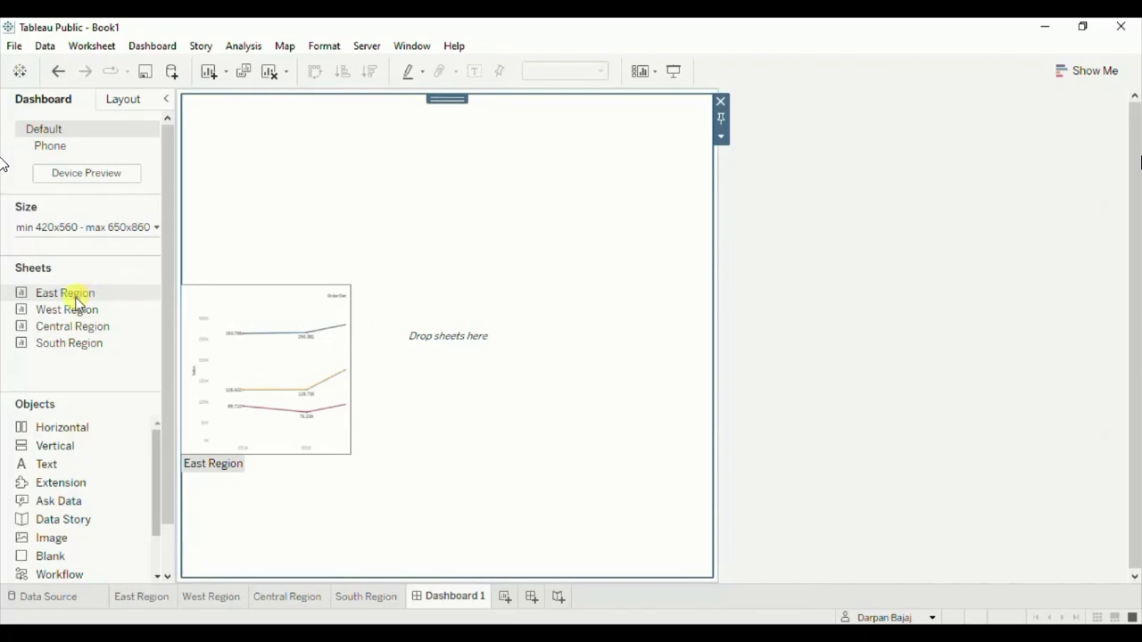
left_click_drag(75, 298, 310, 258)
mouse_move(128, 291)
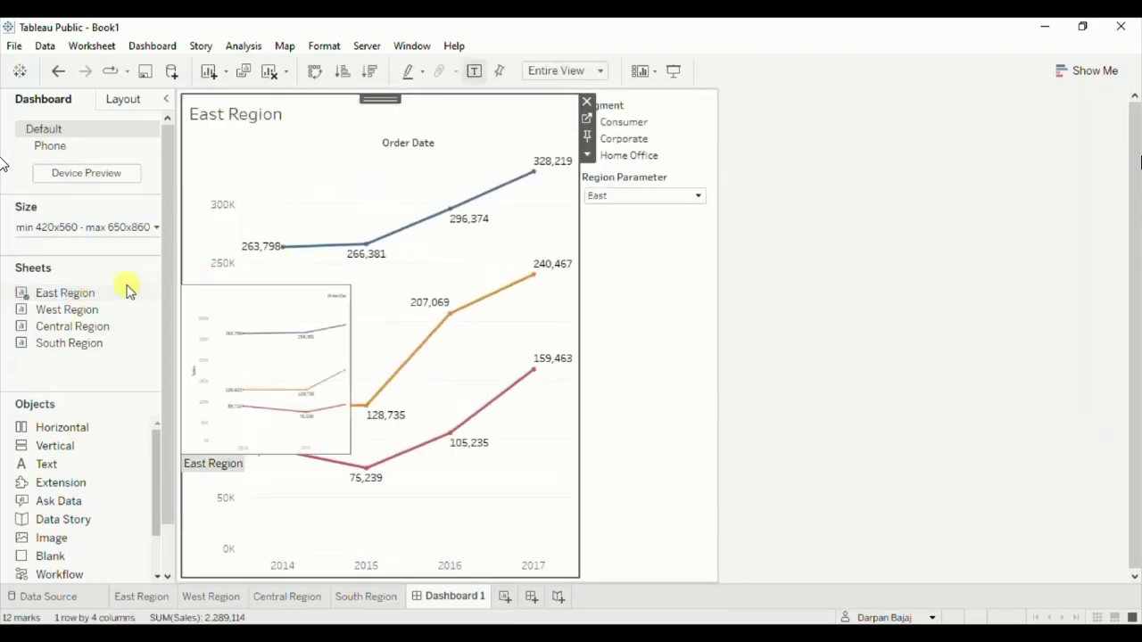
left_click_drag(66, 307, 300, 123)
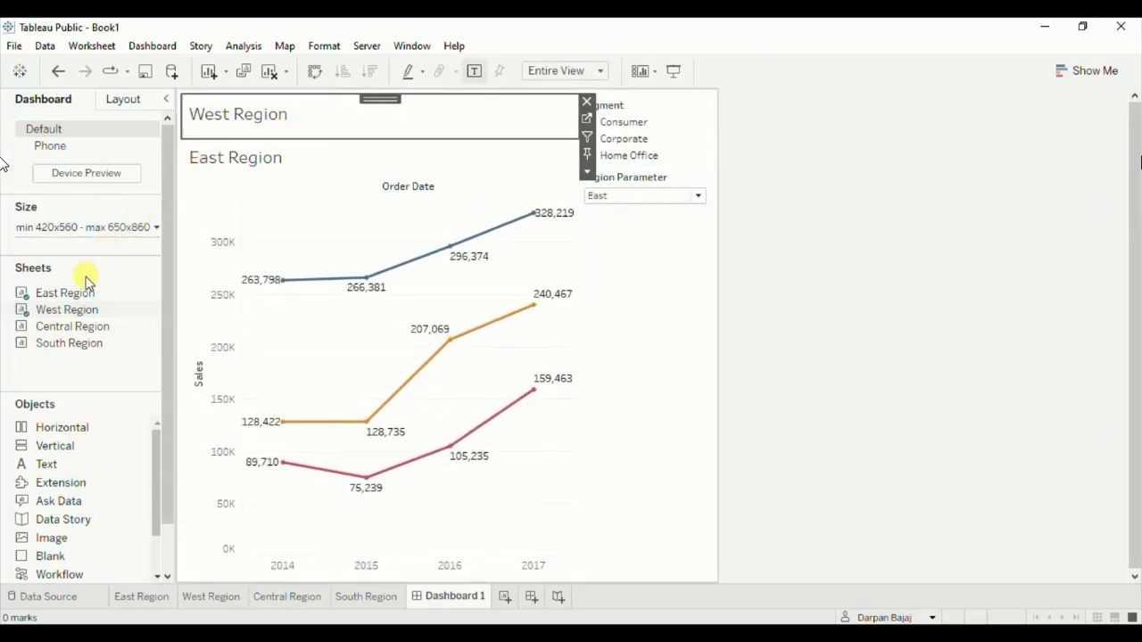
Insert the Central and South Region sheets between West Region and East Region.
mouse_move(62, 330)
left_click_drag(63, 330, 275, 131)
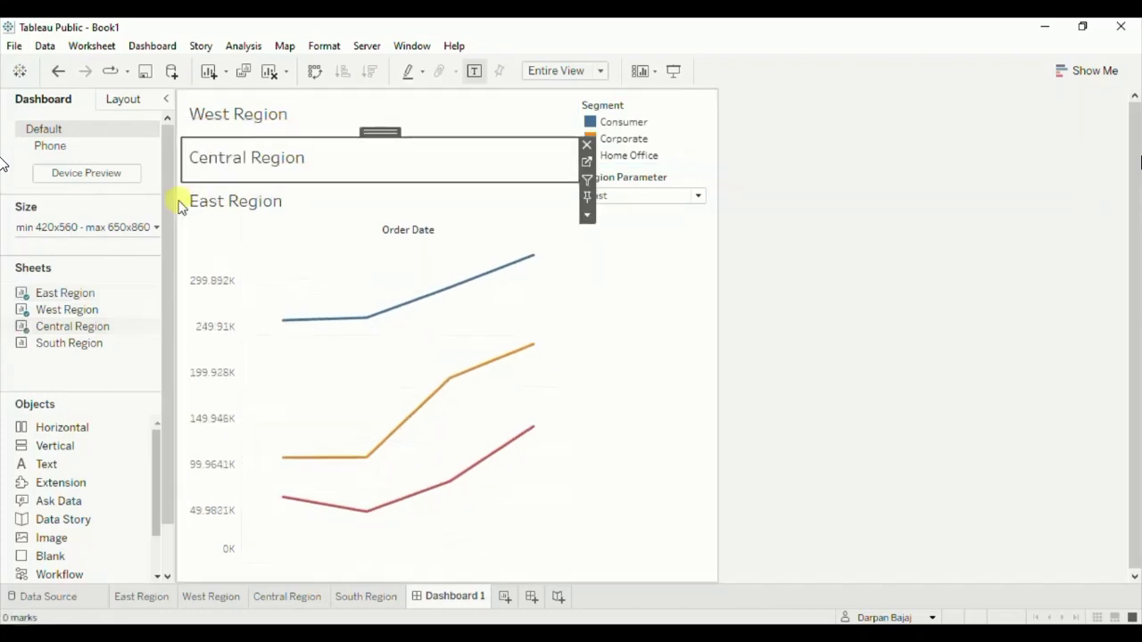
mouse_move(49, 344)
left_click_drag(71, 327, 279, 168)
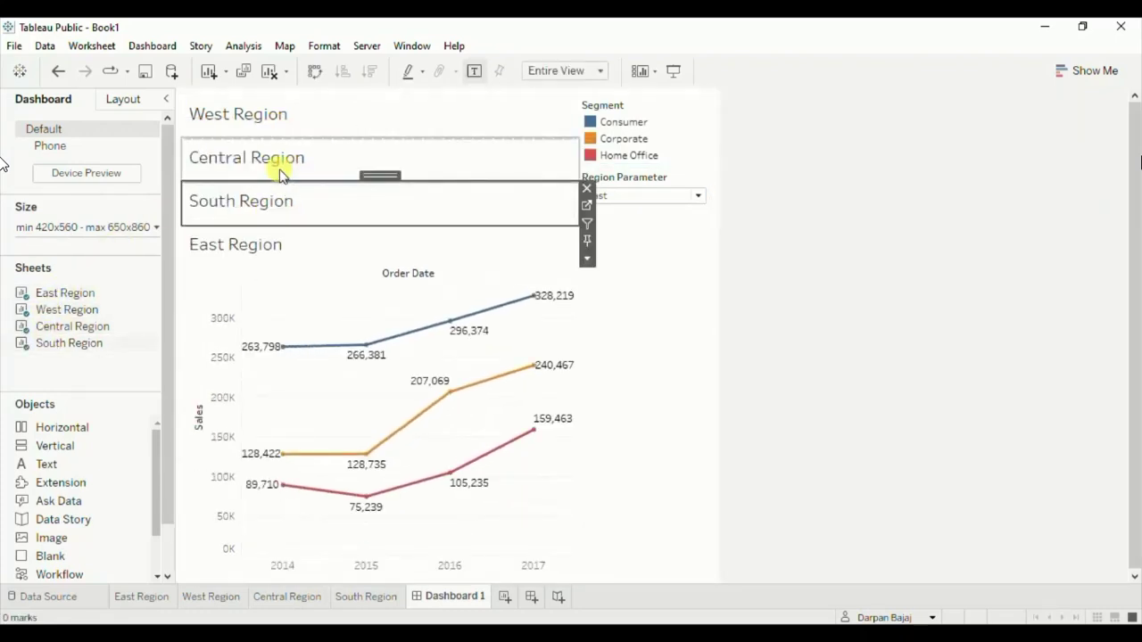
Hide the titles of the West, Central, South and East Region sheets on the dashboard.
right_click(249, 128)
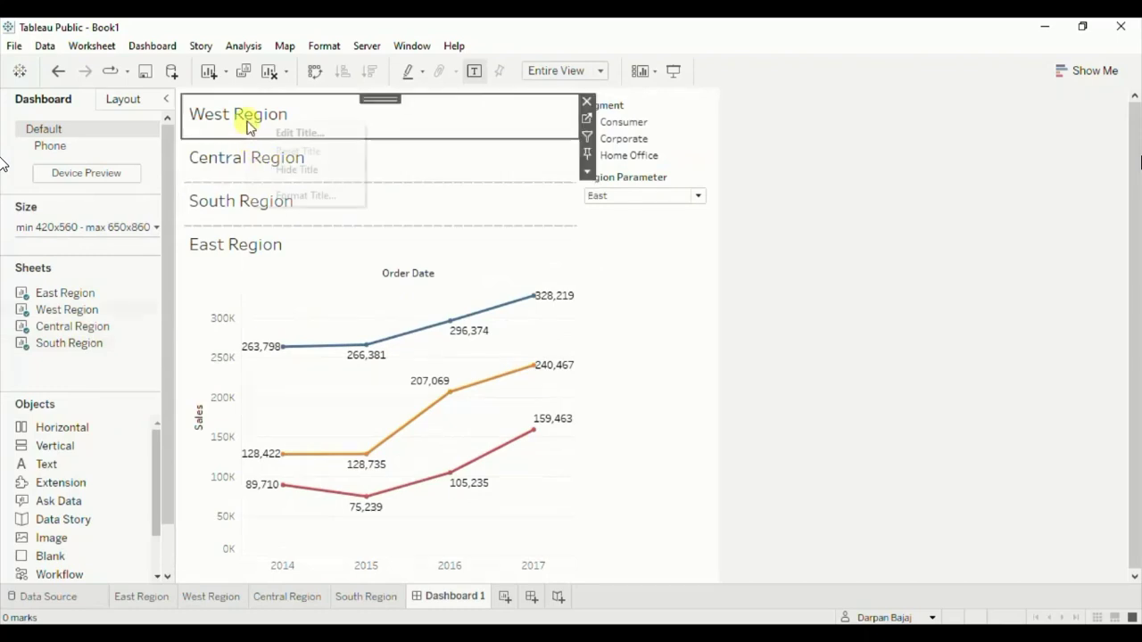
left_click(274, 169)
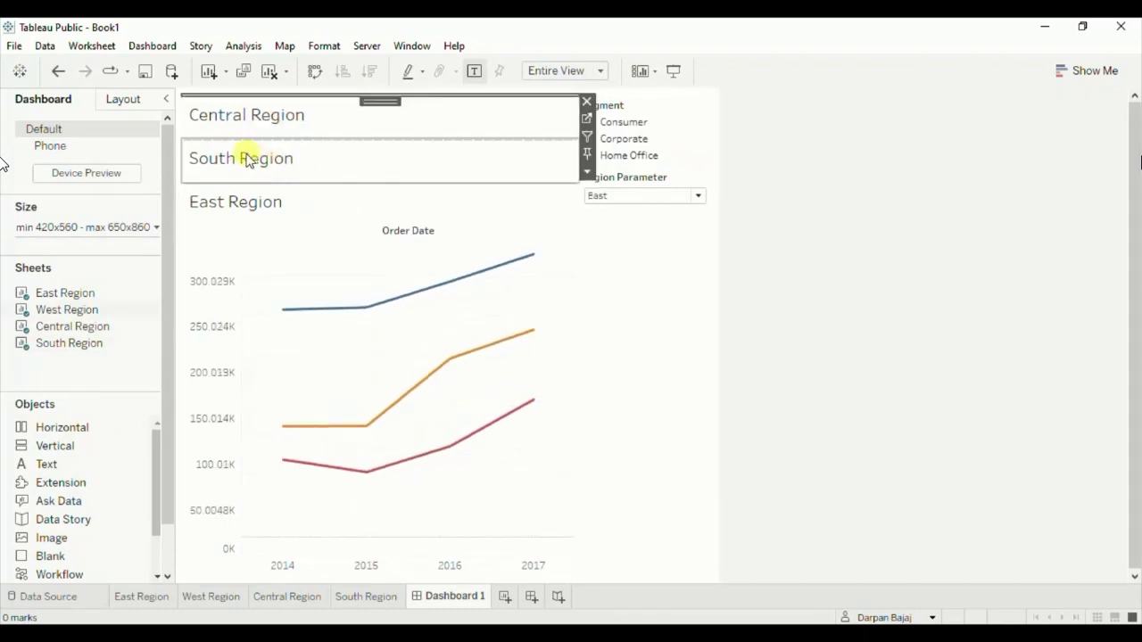
right_click(236, 130)
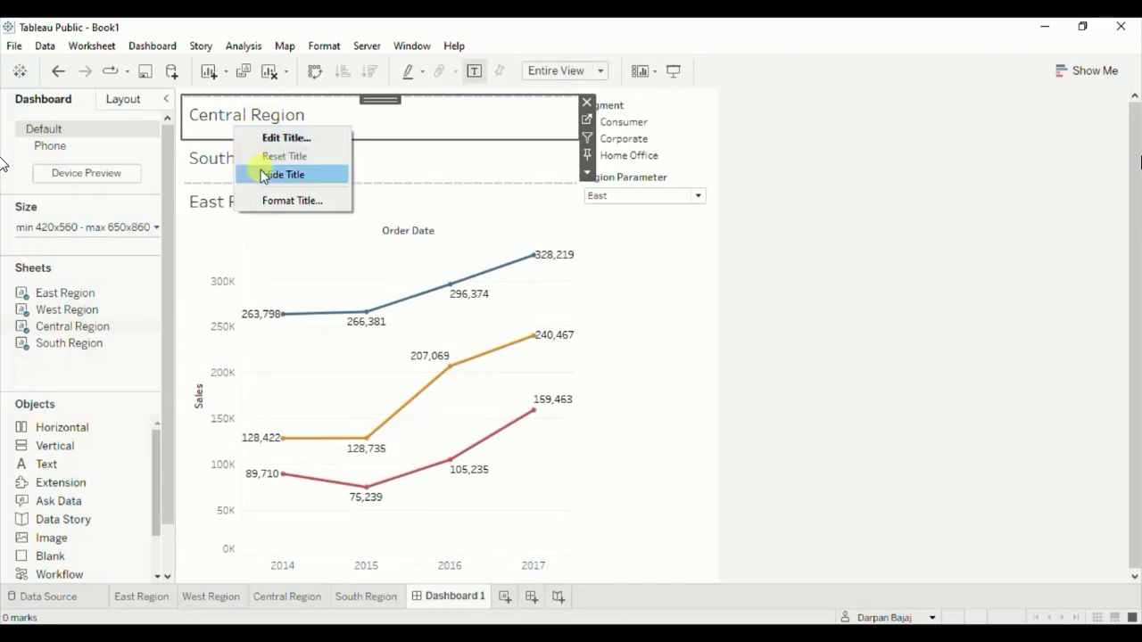
left_click(264, 175)
left_click(229, 119)
right_click(229, 122)
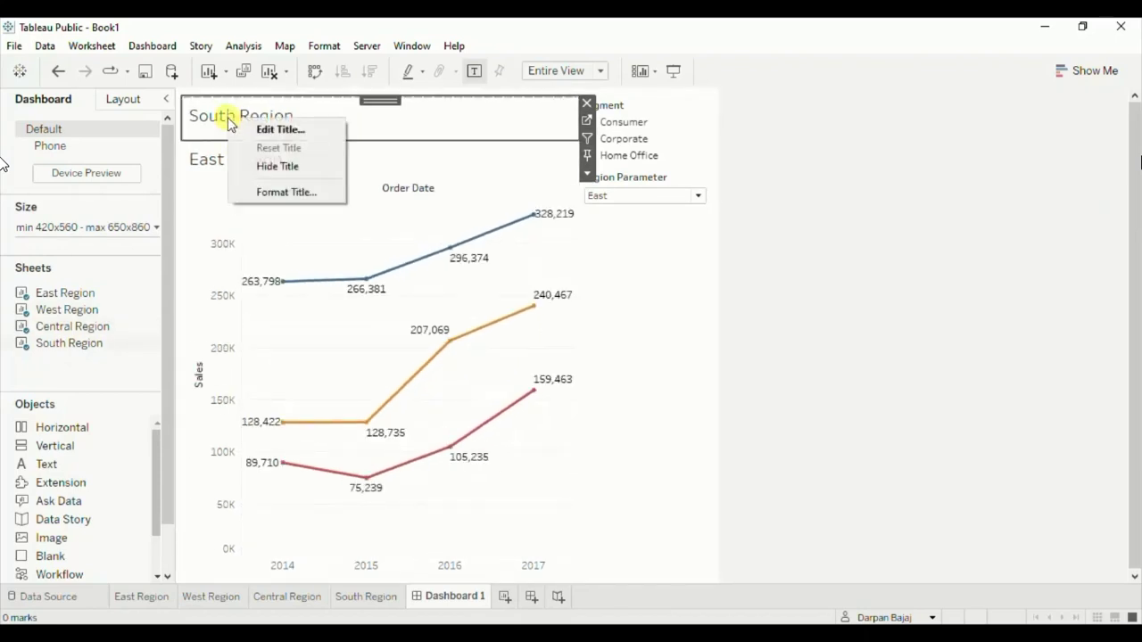
left_click(260, 167)
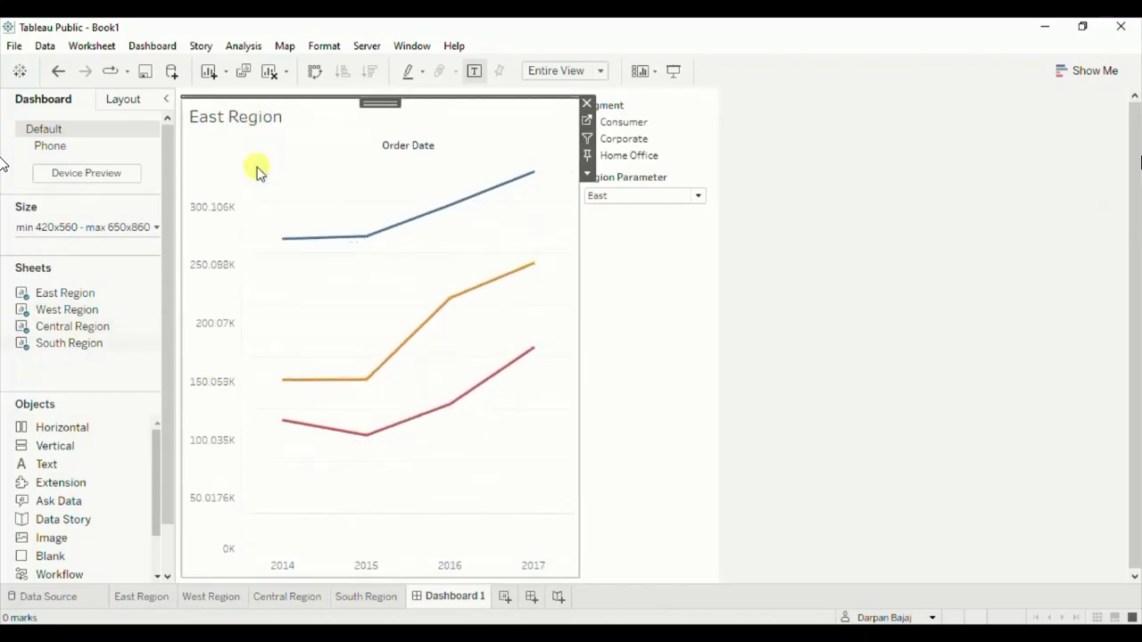
right_click(230, 125)
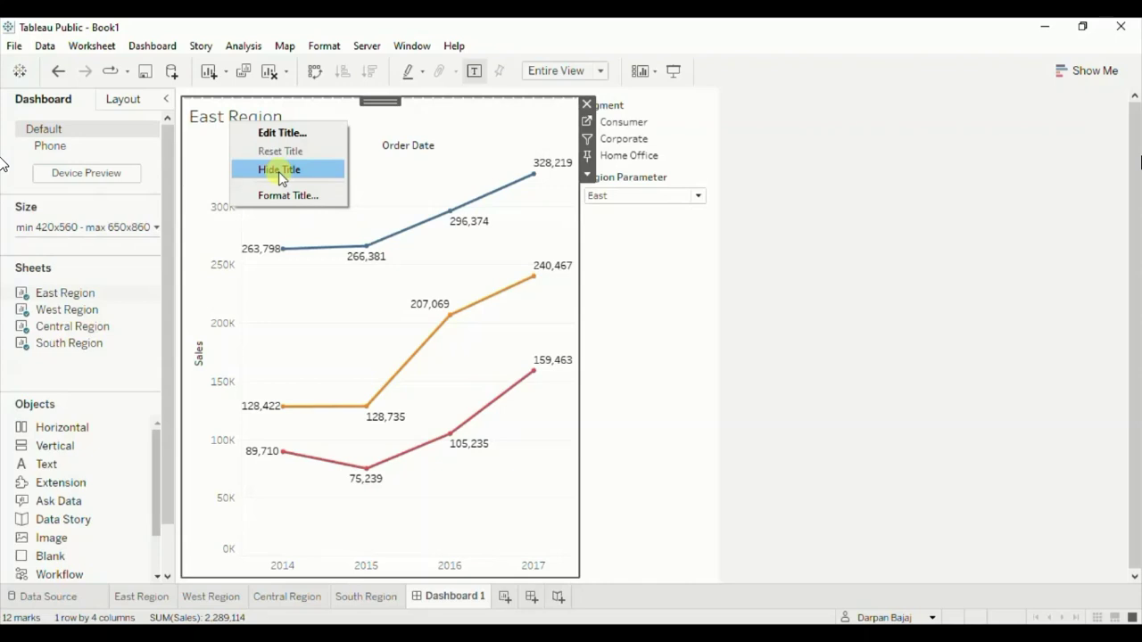
left_click(279, 171)
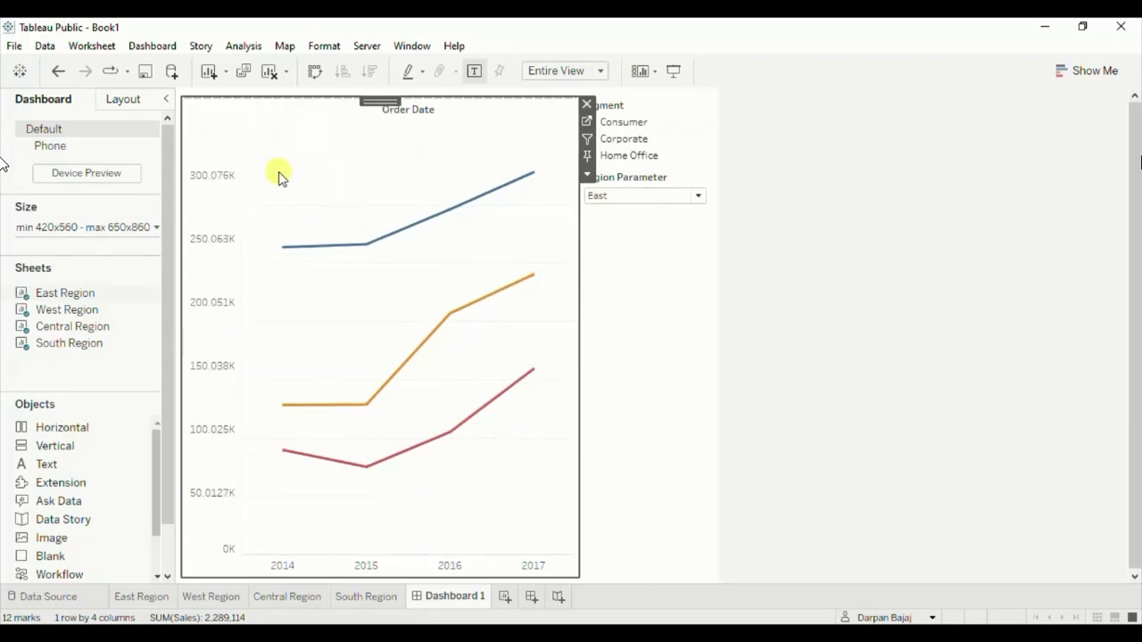
Set the Region Parameter to West and add the West chart's Segment colour legend.
left_click(616, 198)
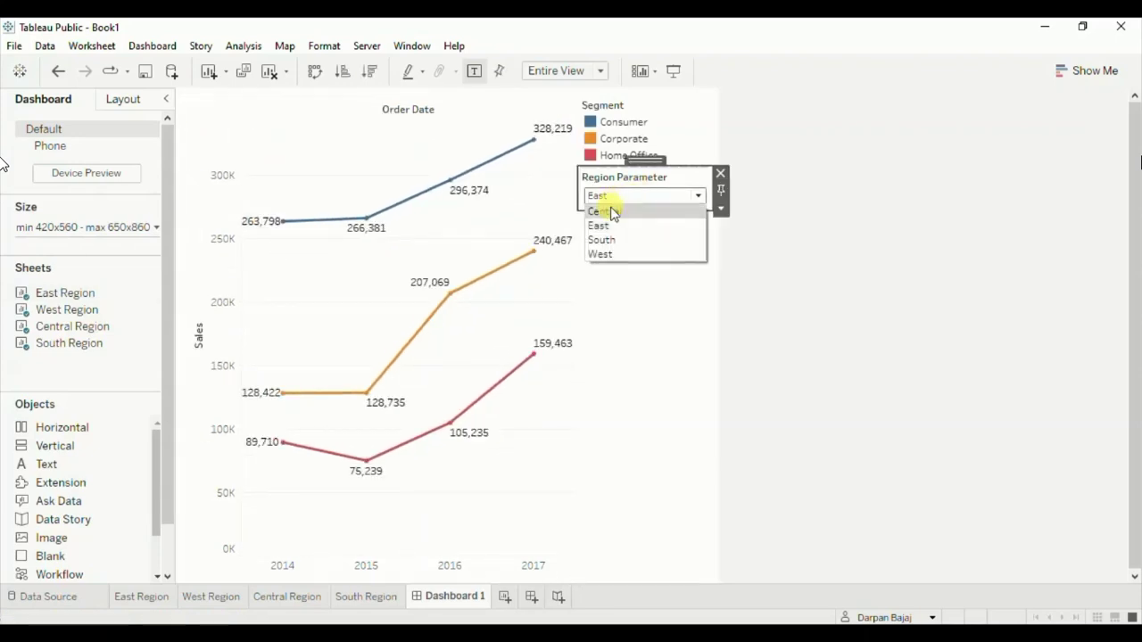
left_click(612, 255)
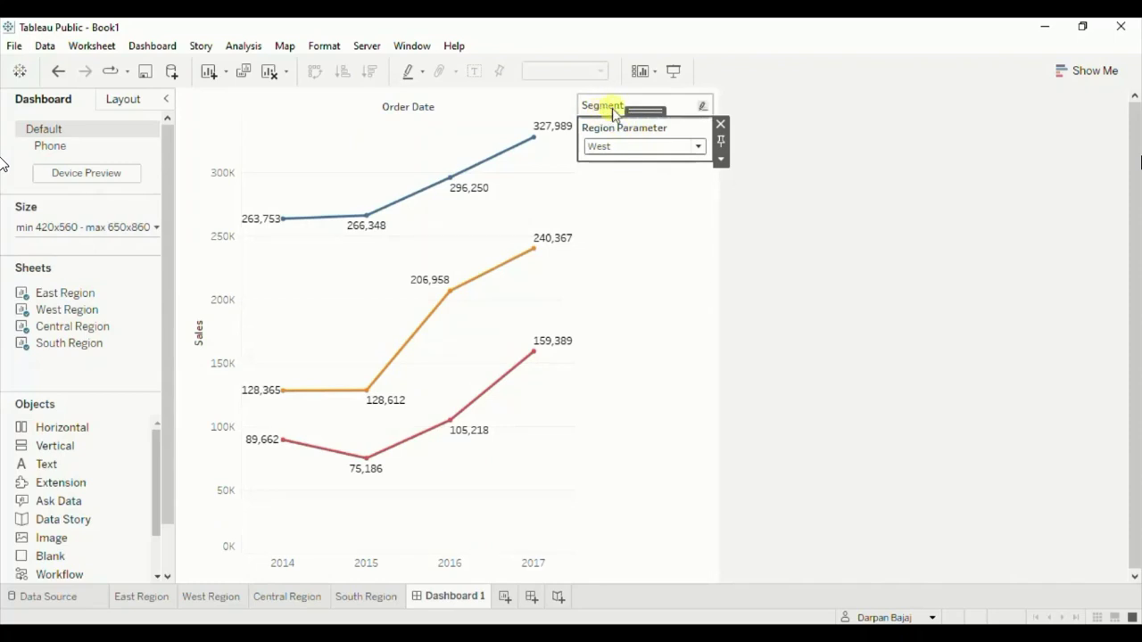
left_click(422, 136)
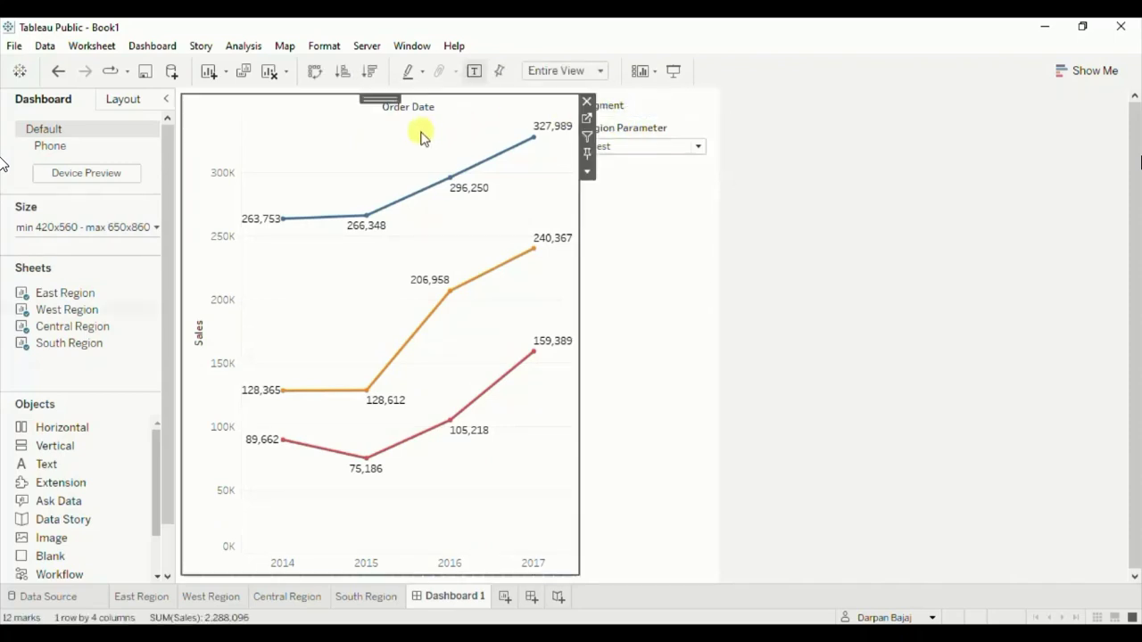
left_click(587, 173)
mouse_move(655, 294)
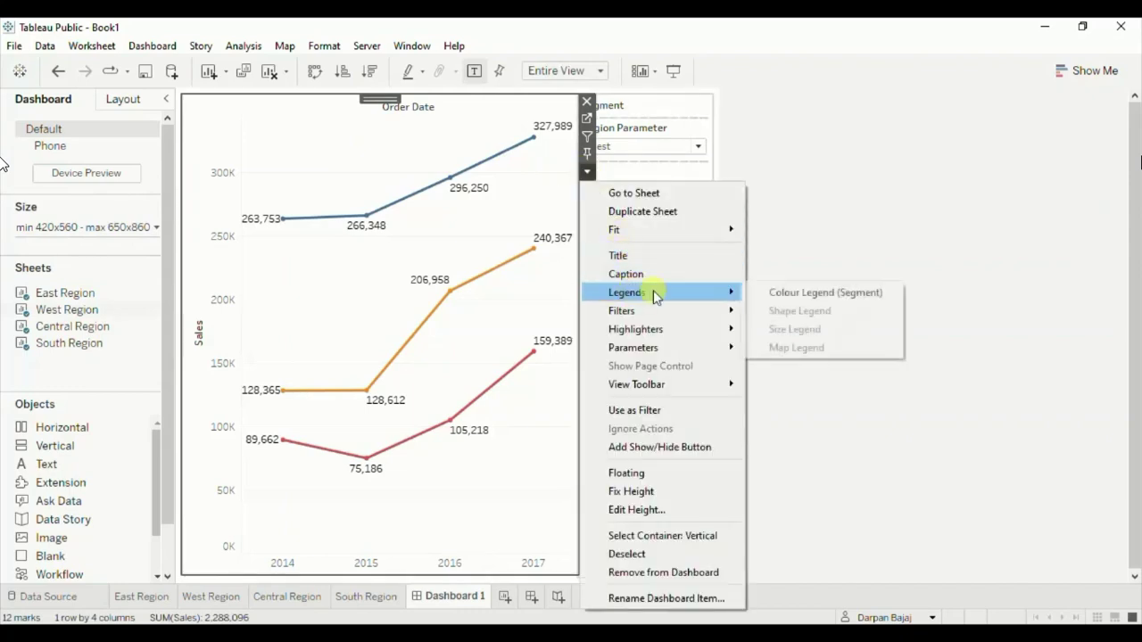
left_click(755, 293)
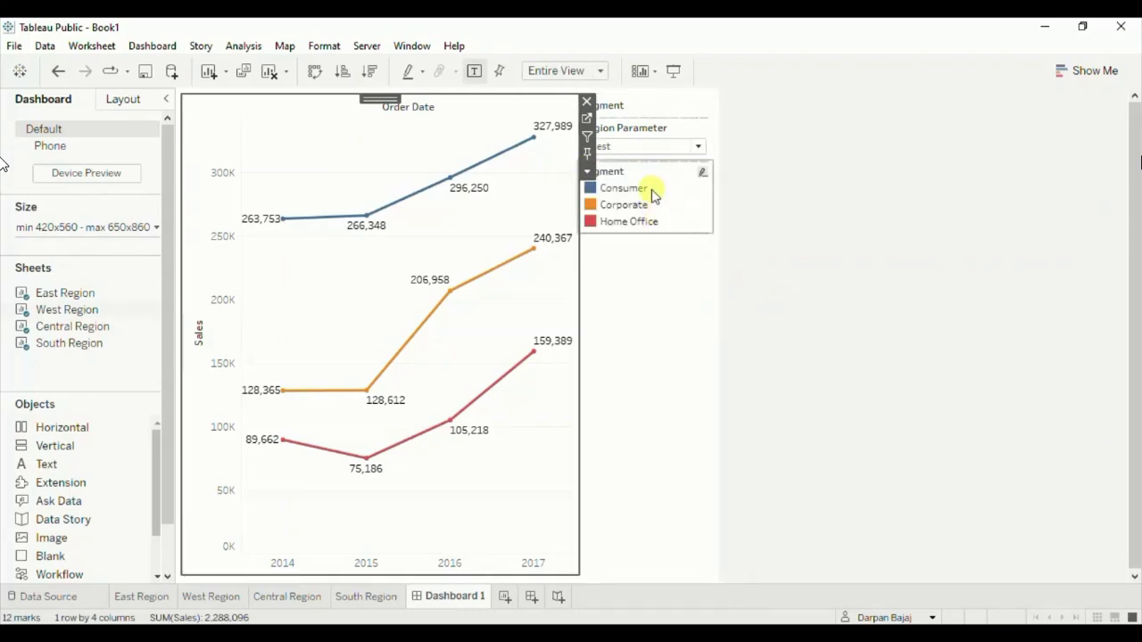
Set the Region Parameter to Central and add the Central chart's Segment colour legend.
left_click(639, 150)
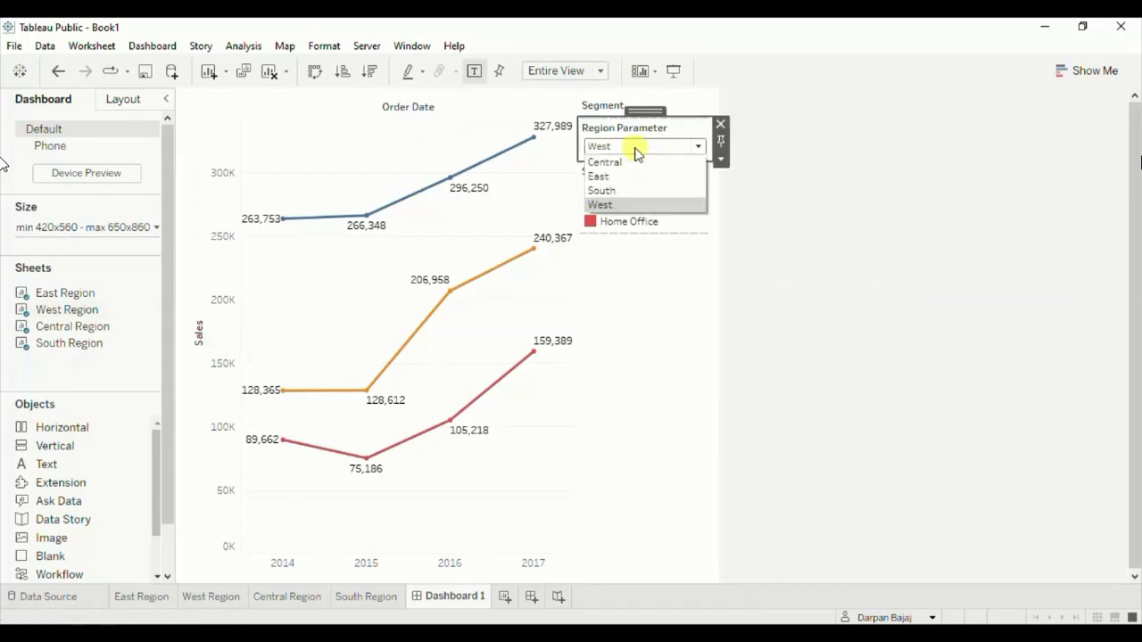
left_click(614, 159)
left_click(615, 156)
left_click(617, 128)
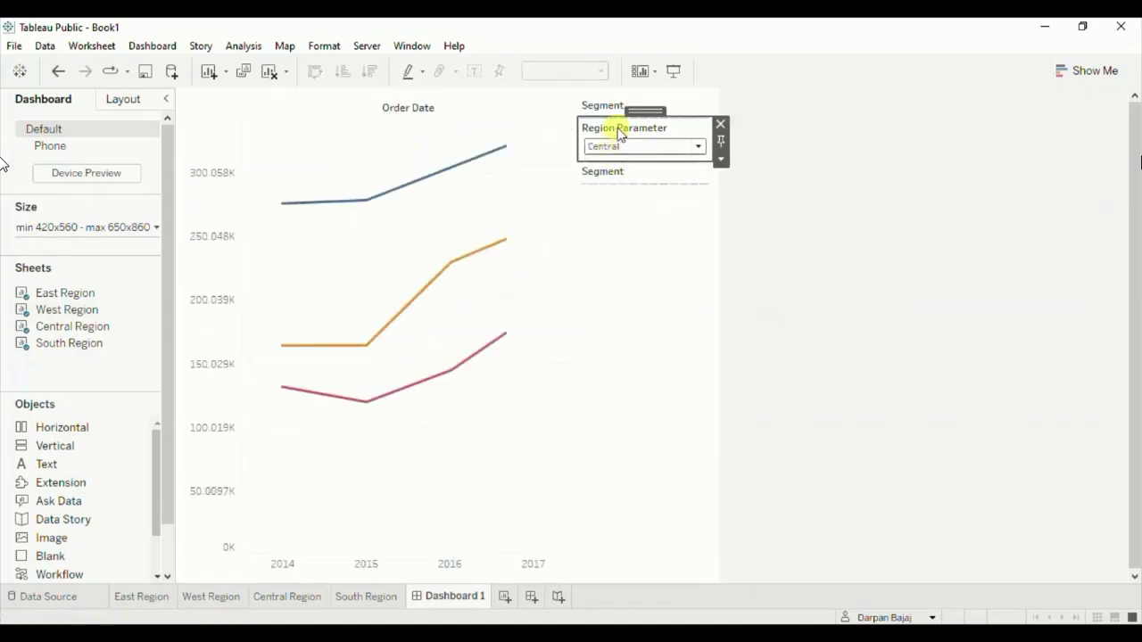
left_click(486, 121)
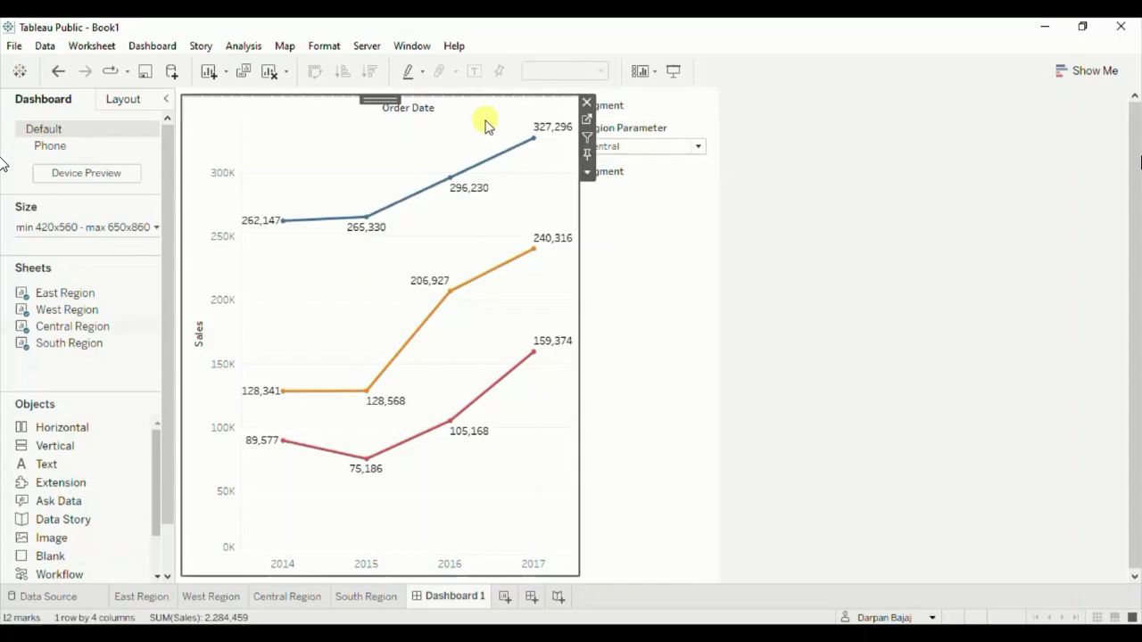
left_click(588, 175)
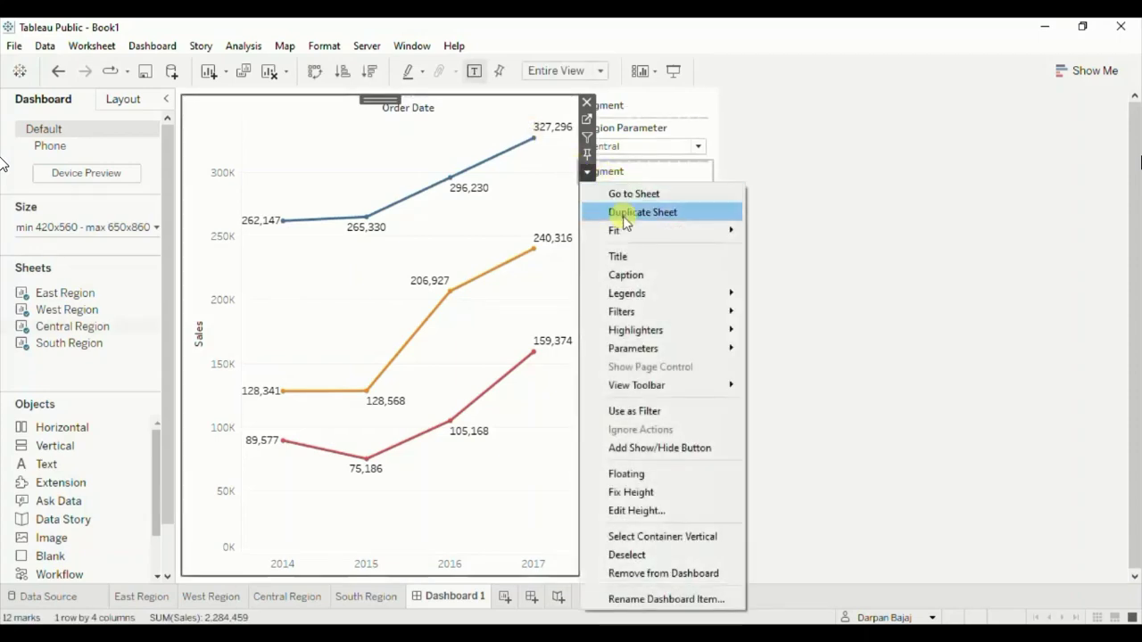
mouse_move(627, 293)
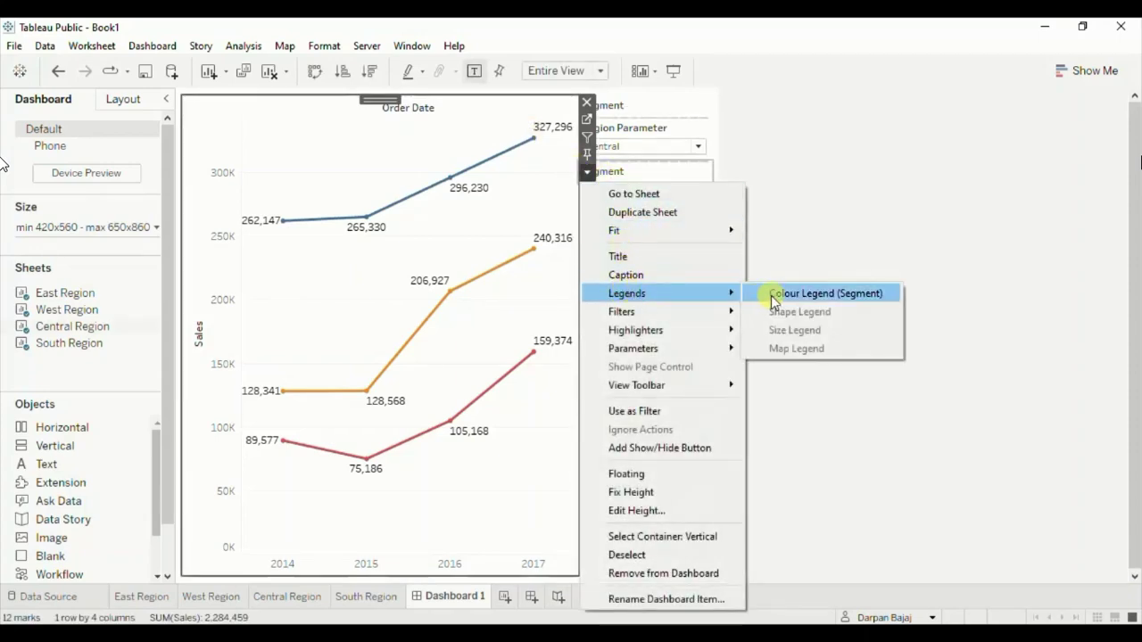
left_click(776, 300)
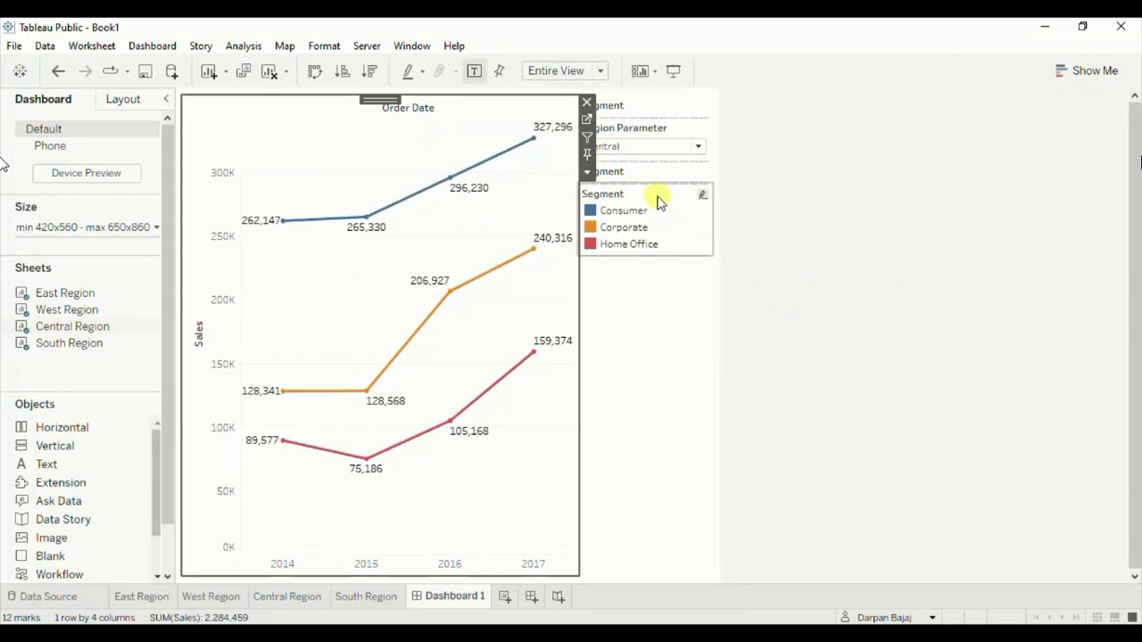
Set the Region Parameter to South and add the South chart's Segment colour legend.
left_click(626, 149)
left_click(608, 204)
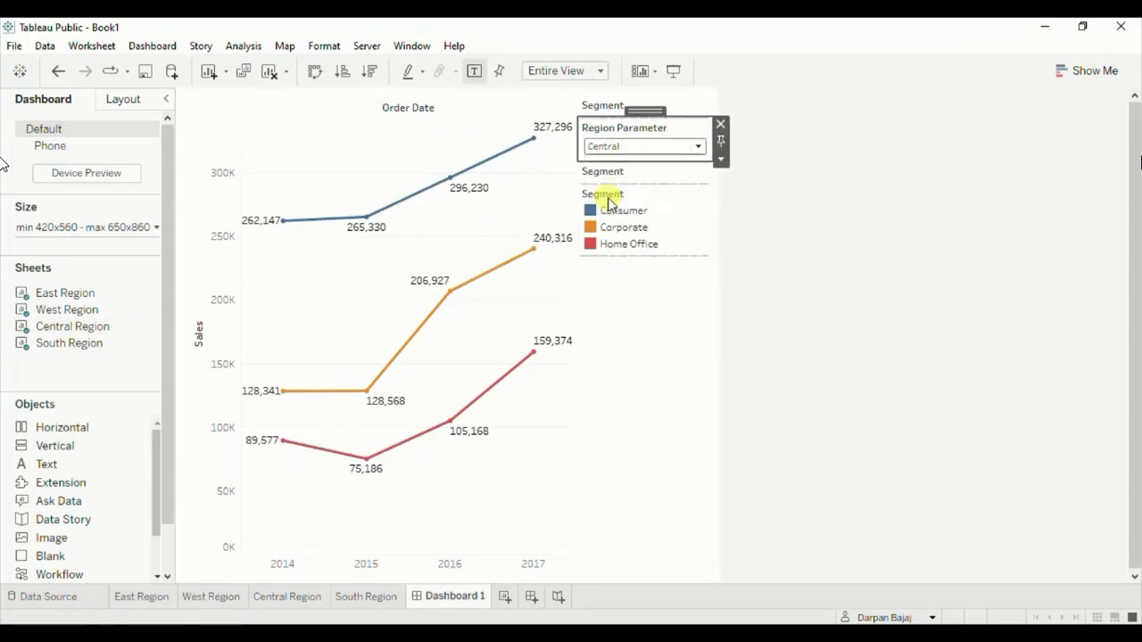
left_click(609, 152)
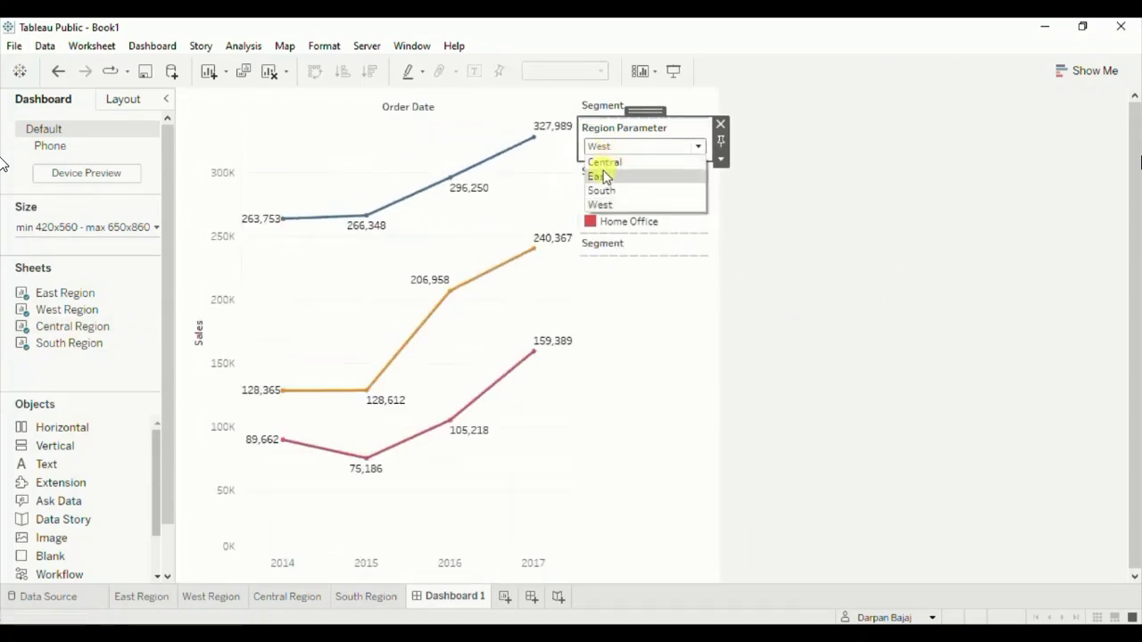
left_click(607, 189)
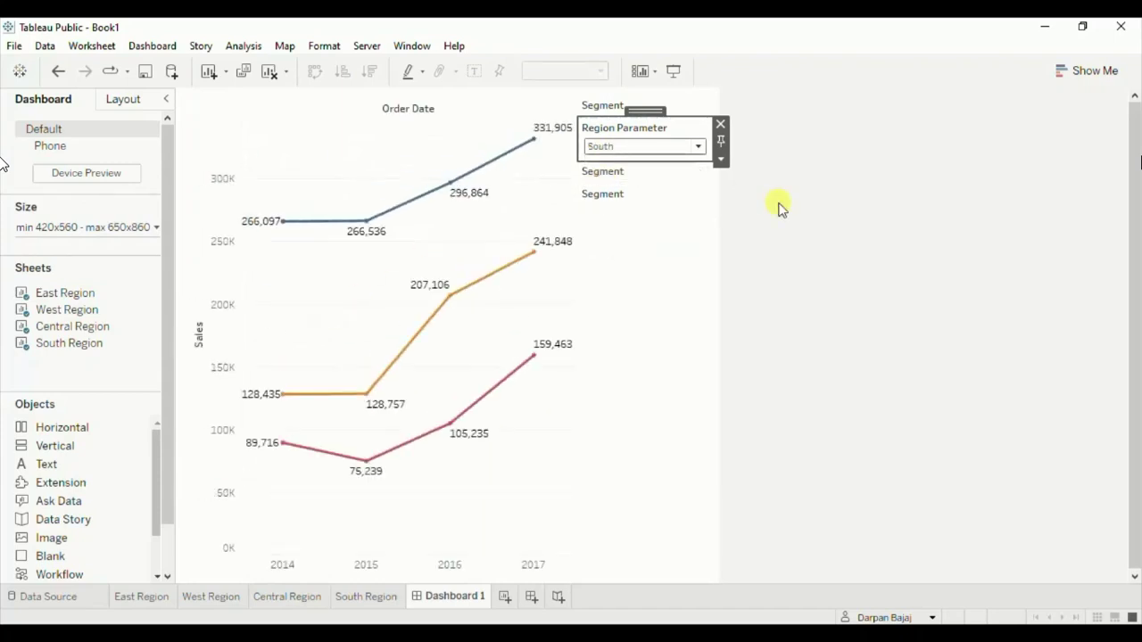
left_click(432, 141)
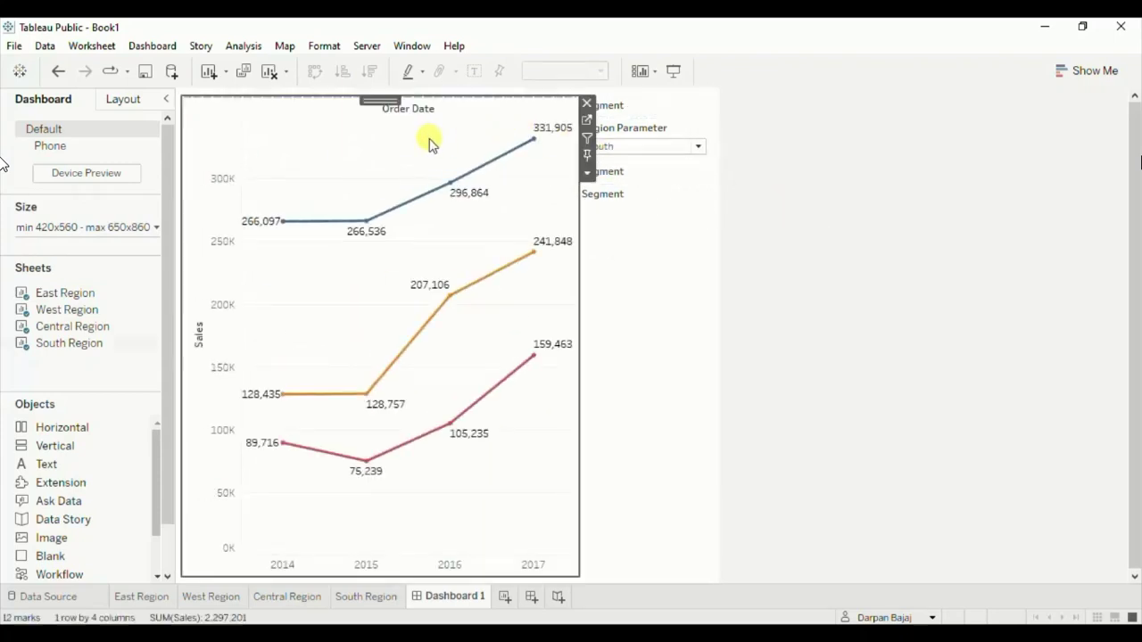
left_click(589, 175)
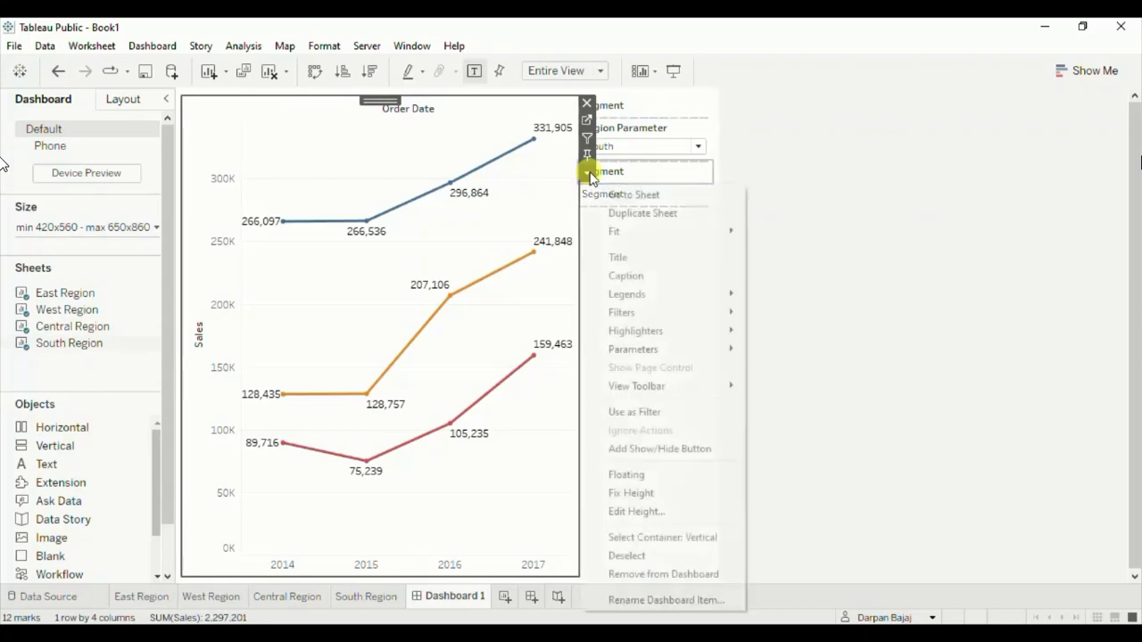
mouse_move(668, 298)
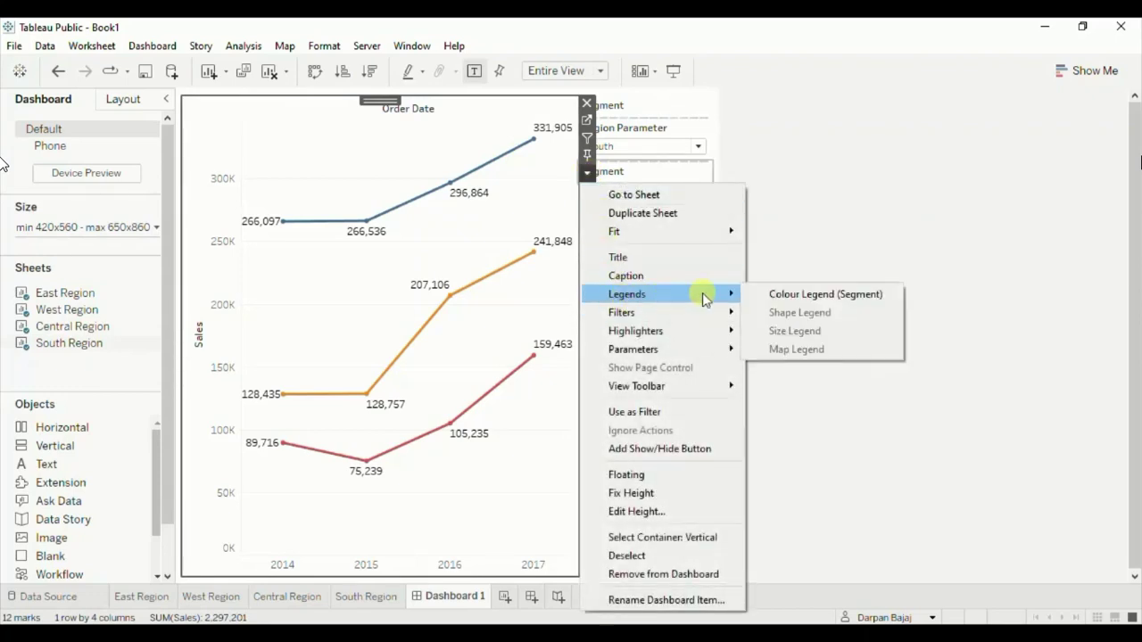
left_click(770, 295)
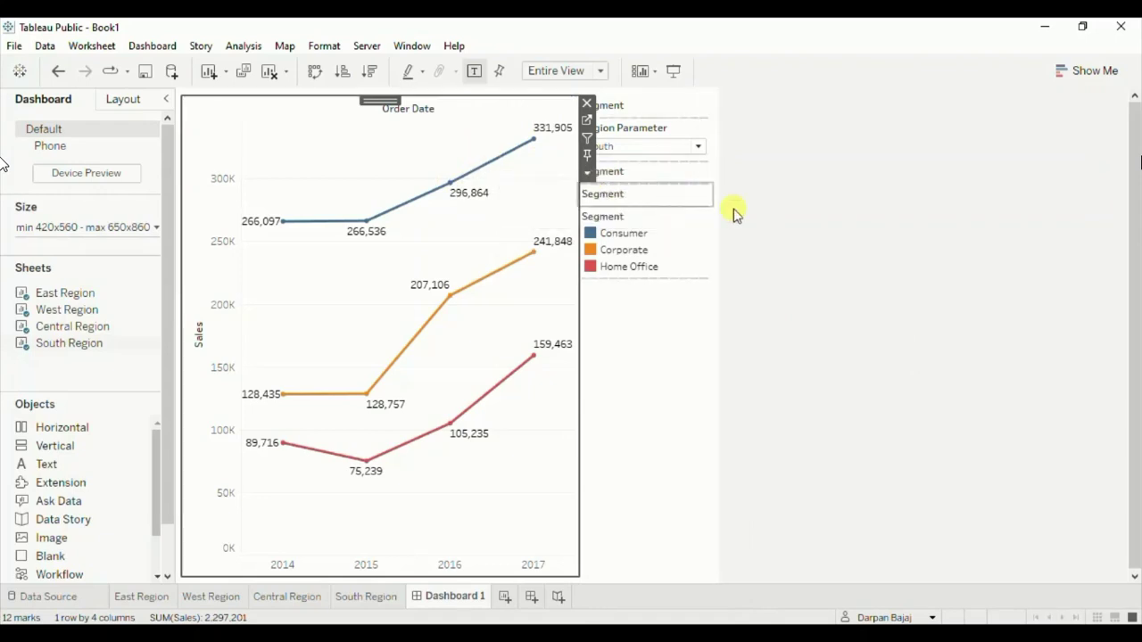
Move the Segment colour legend directly above the Region Parameter control.
left_click(618, 178)
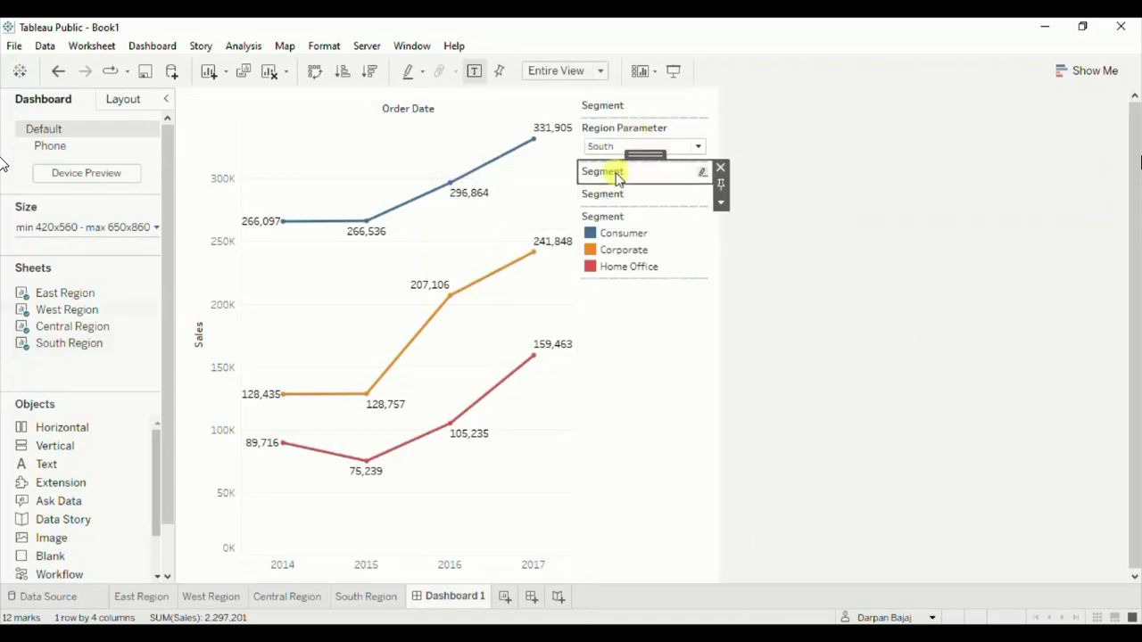
left_click_drag(634, 155, 626, 122)
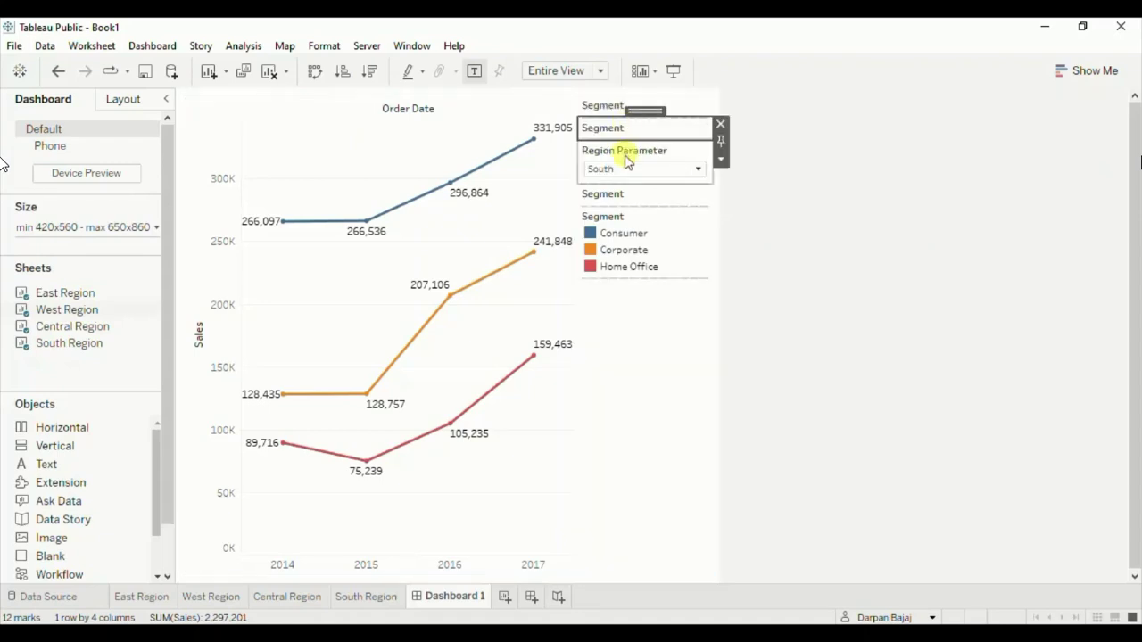
left_click_drag(621, 198, 629, 153)
left_click(643, 224)
left_click_drag(642, 209, 627, 170)
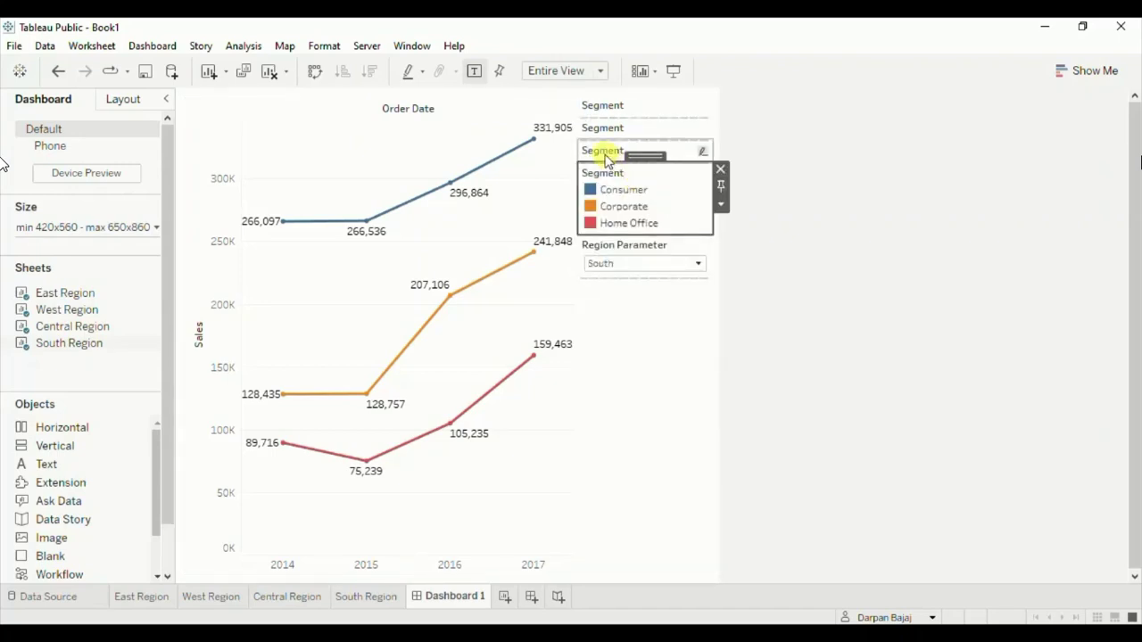
Hide the Segment title on each legend item, leaving only Consumer, Corporate and Home Office.
right_click(606, 156)
left_click(629, 203)
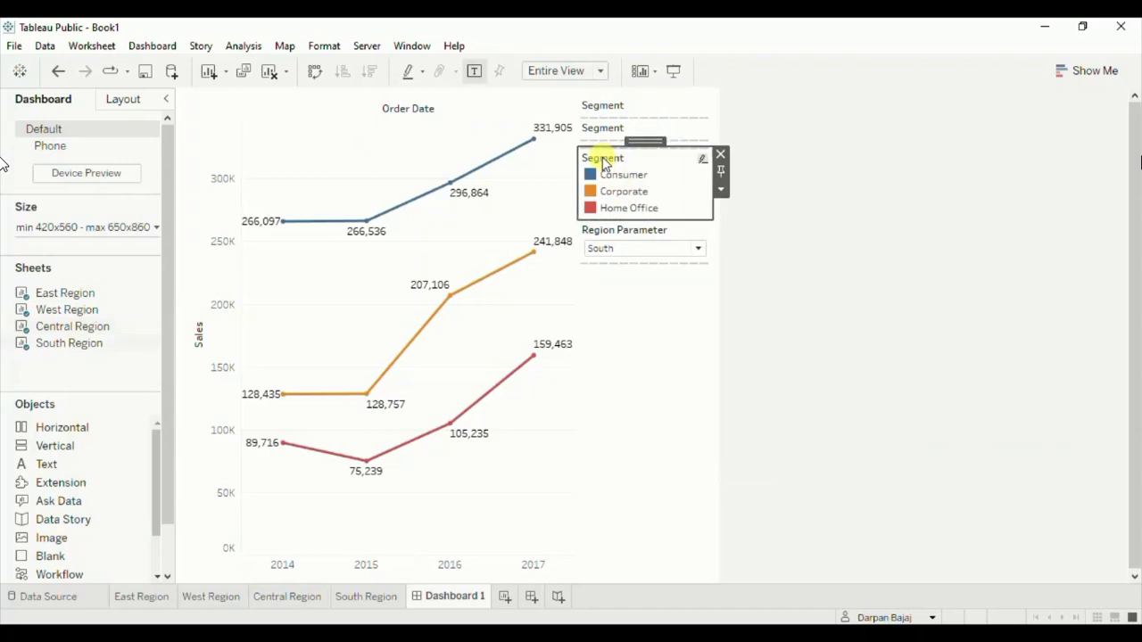
right_click(604, 161)
left_click(635, 206)
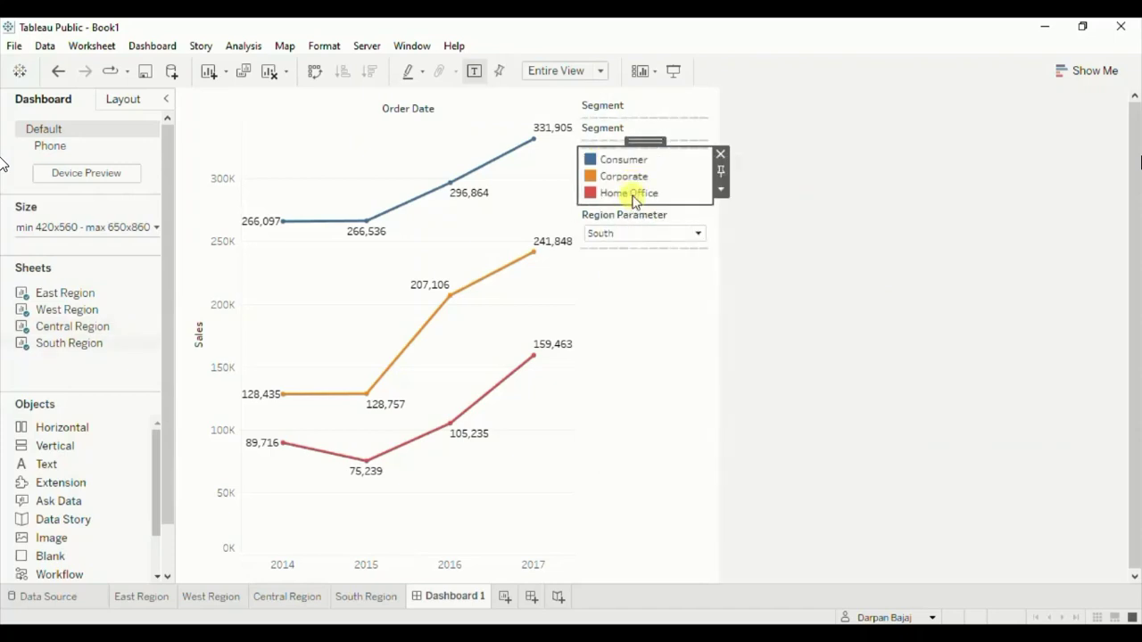
left_click(604, 130)
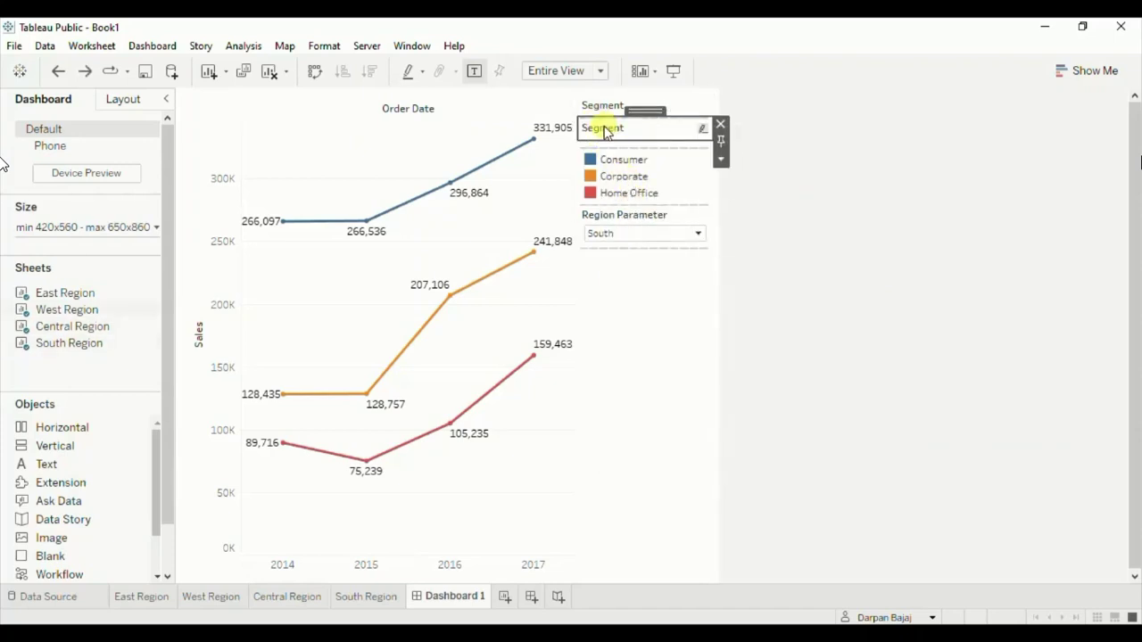
right_click(604, 130)
left_click(619, 173)
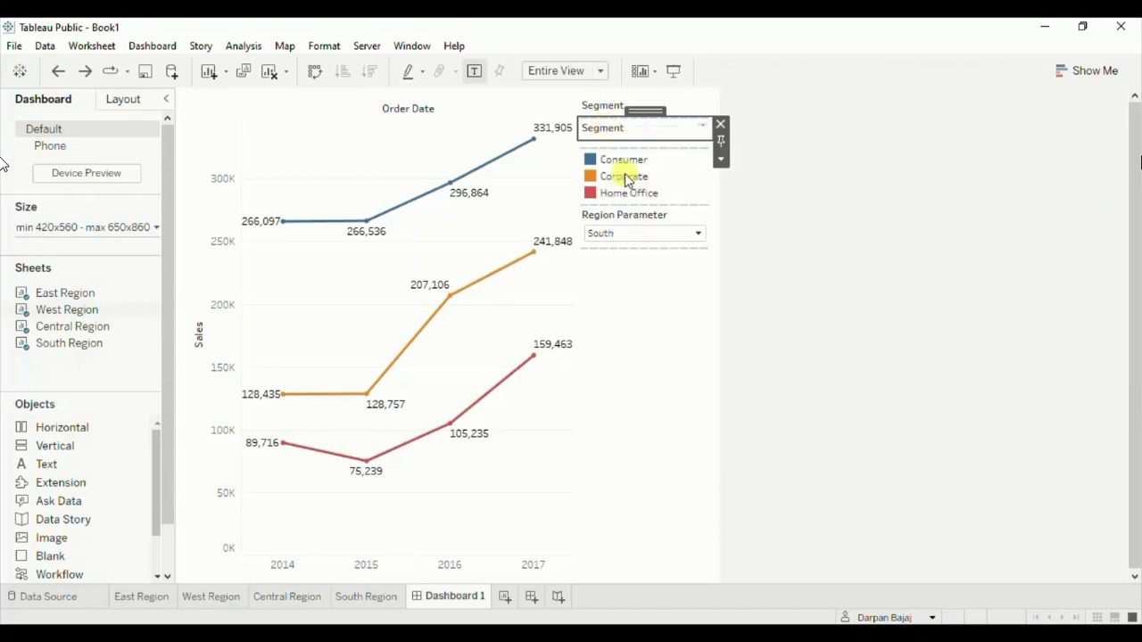
right_click(602, 114)
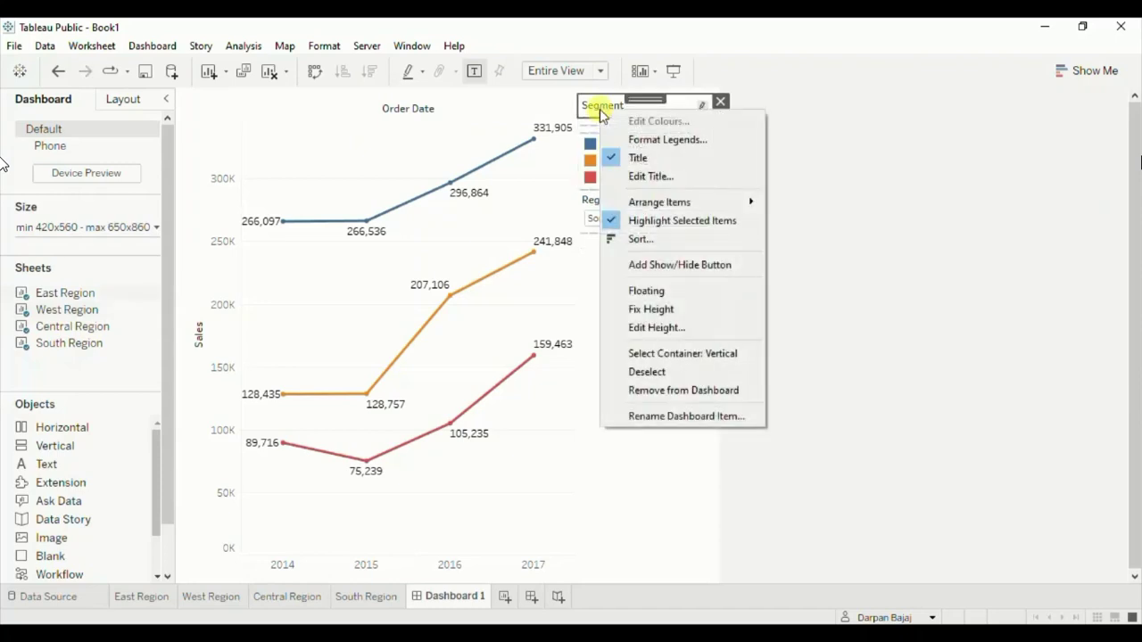
left_click(622, 160)
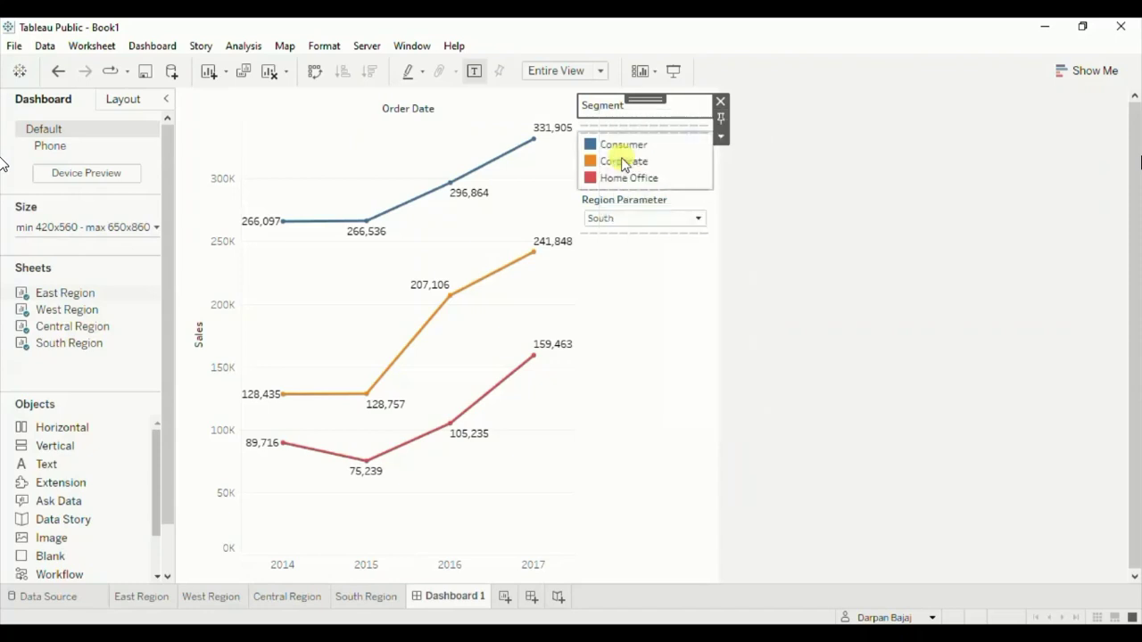
left_click(773, 200)
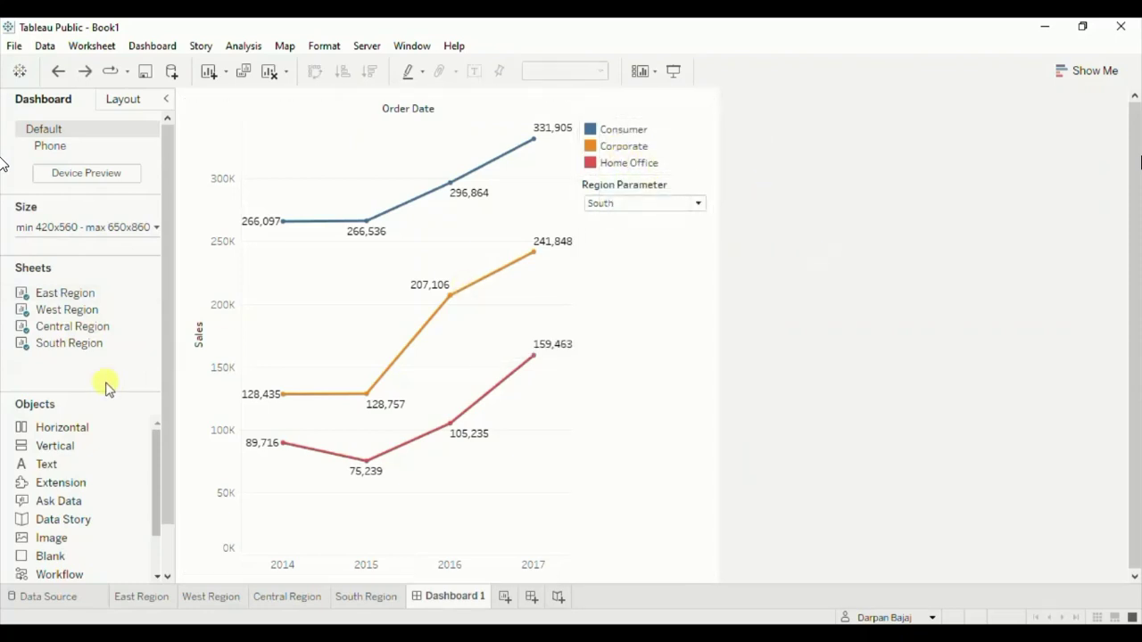
Add a title text box above the chart reading 'Sales in ' followed by the Region Parameter value.
left_click_drag(48, 464, 431, 109)
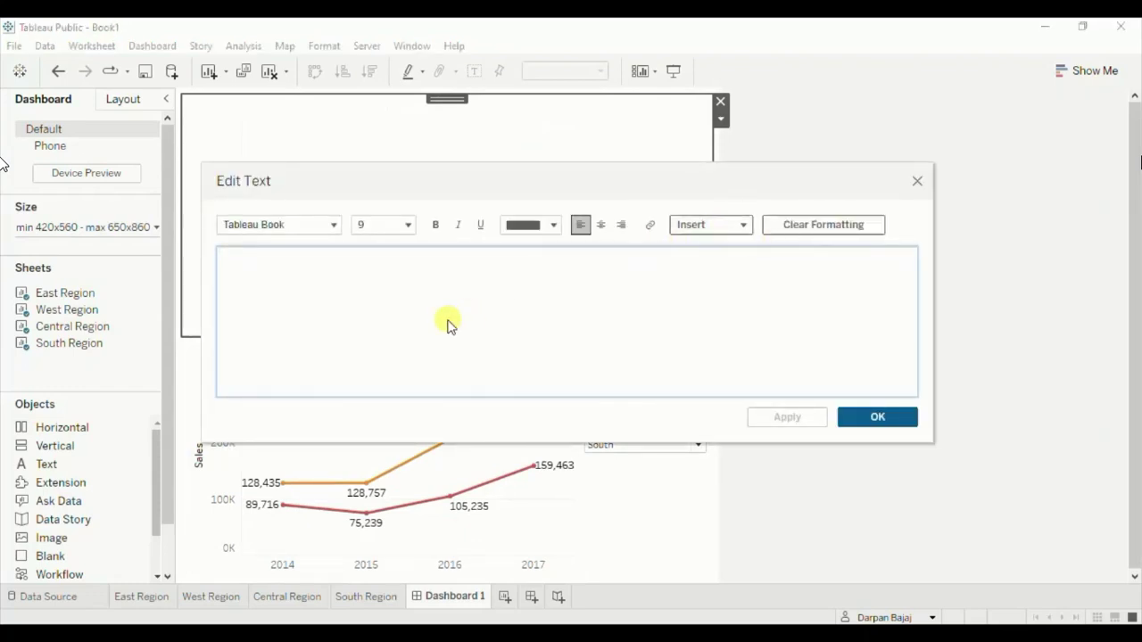
type("Sales in")
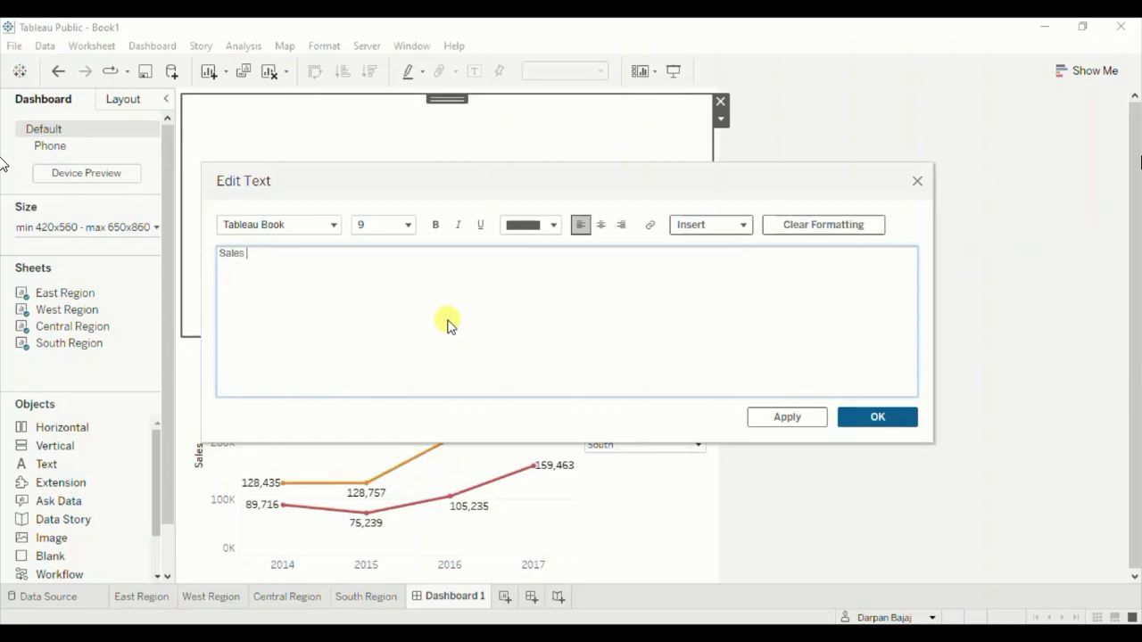
left_click(743, 225)
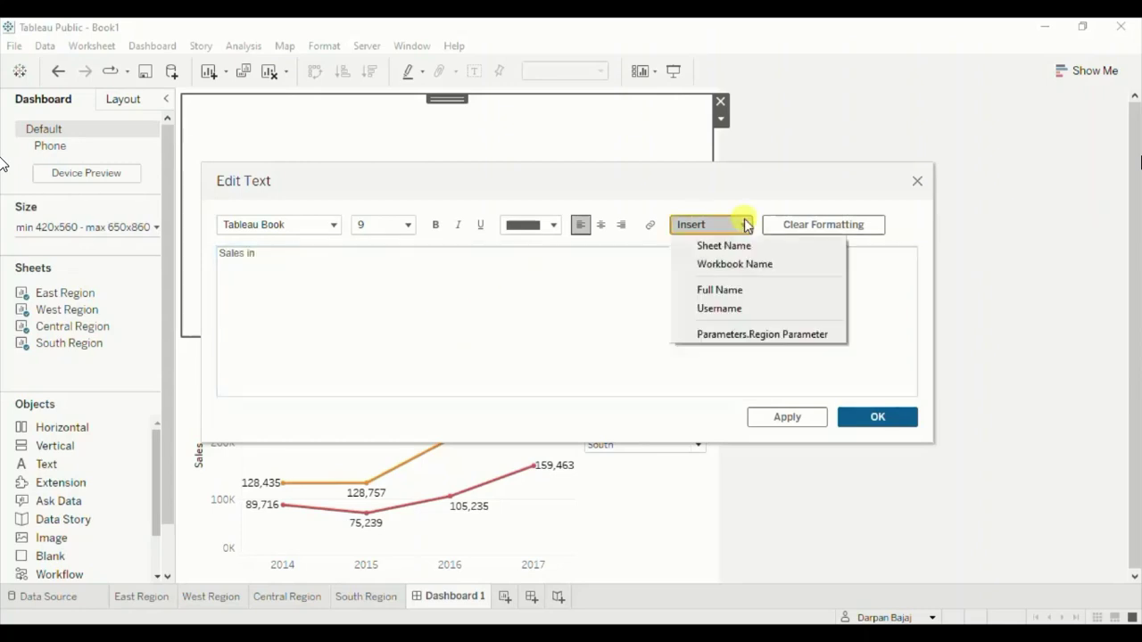
left_click(740, 334)
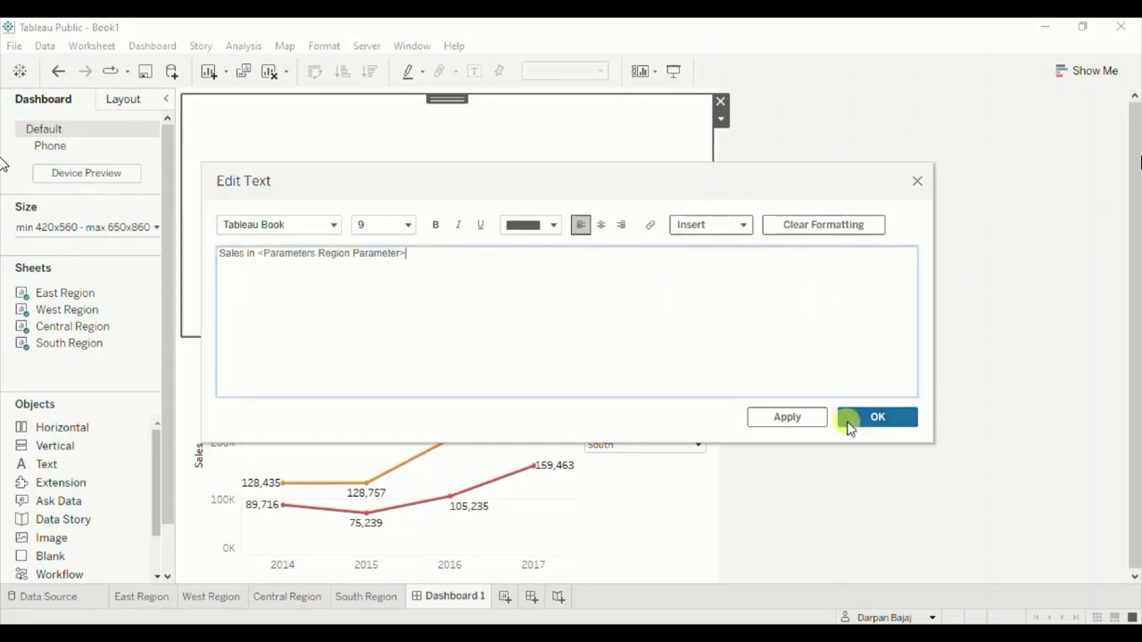
left_click(880, 416)
left_click_drag(485, 334, 480, 336)
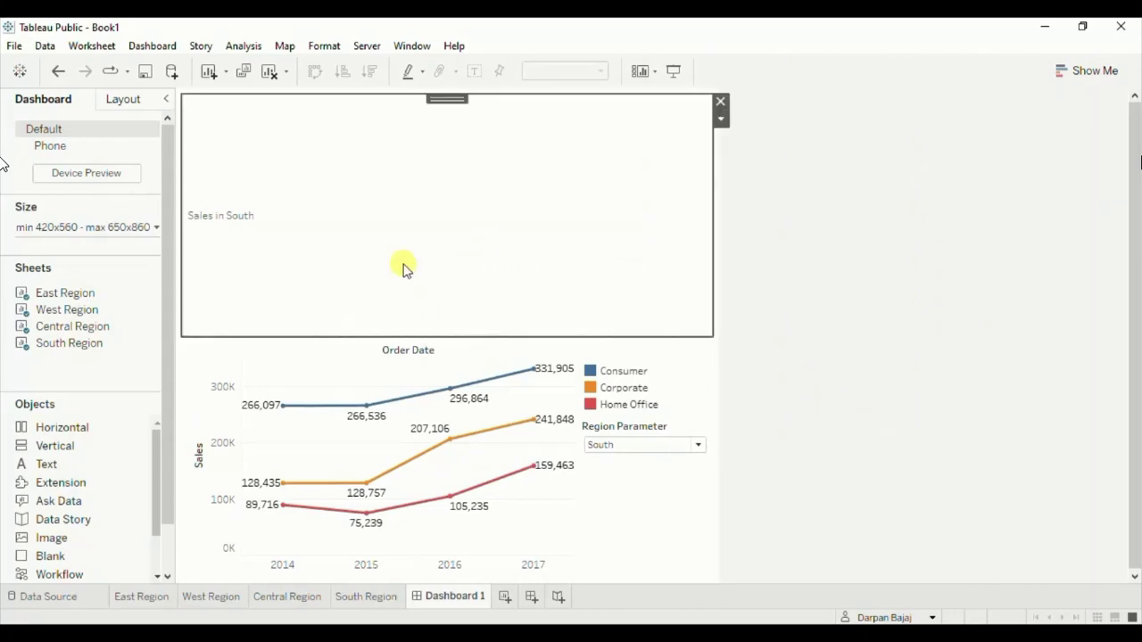
double_click(402, 265)
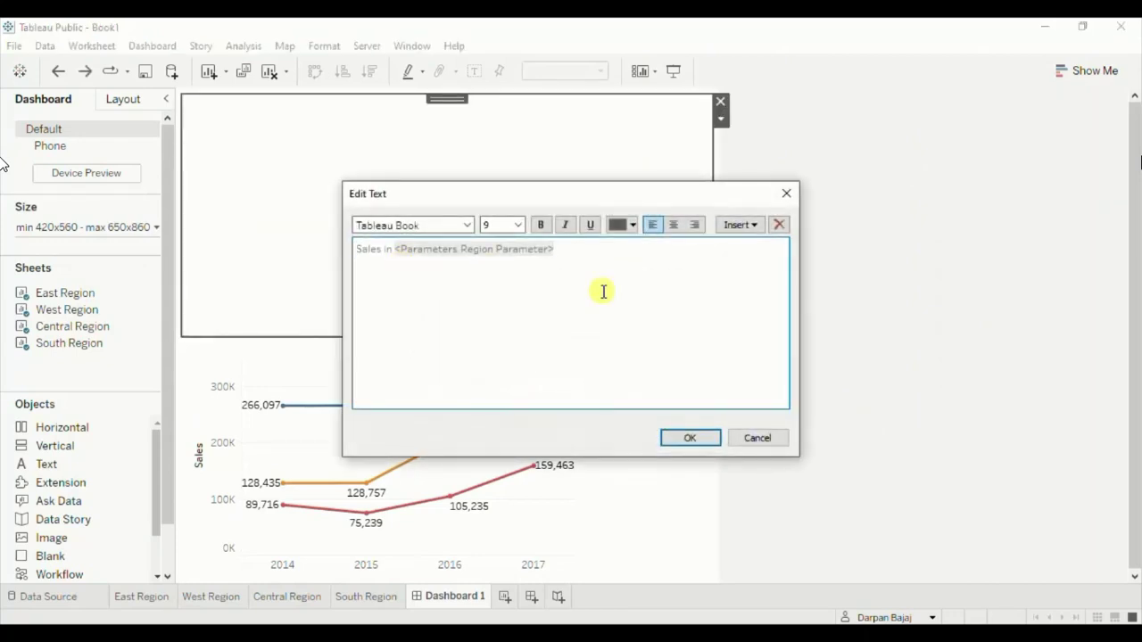
Format the whole title text as bold, size 12.
key("ctrl+a")
left_click(518, 225)
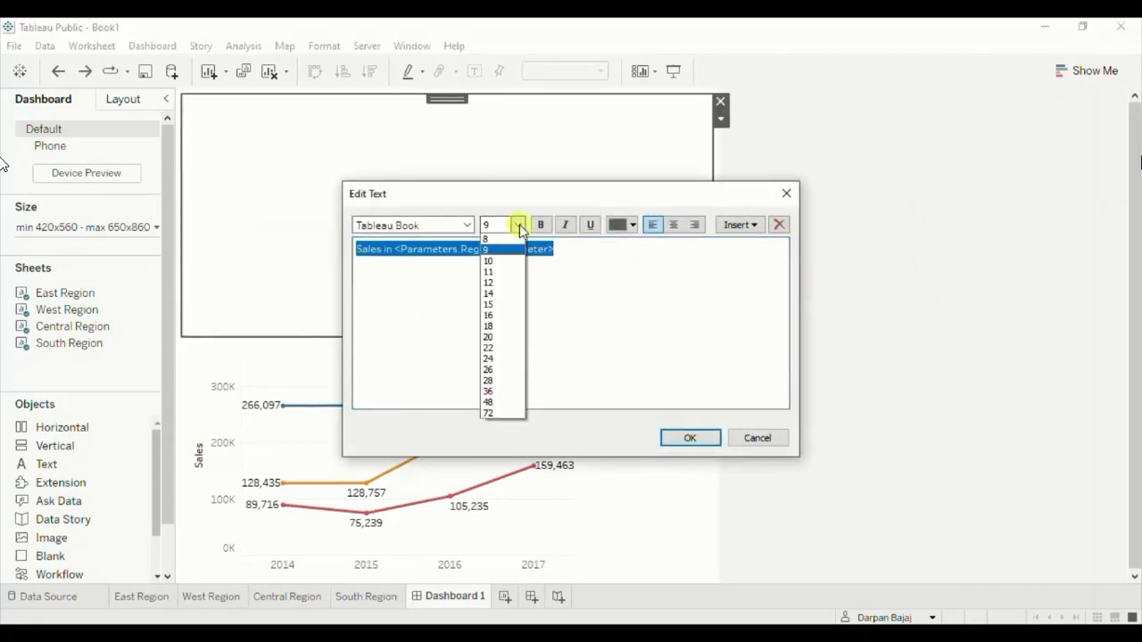
left_click(502, 283)
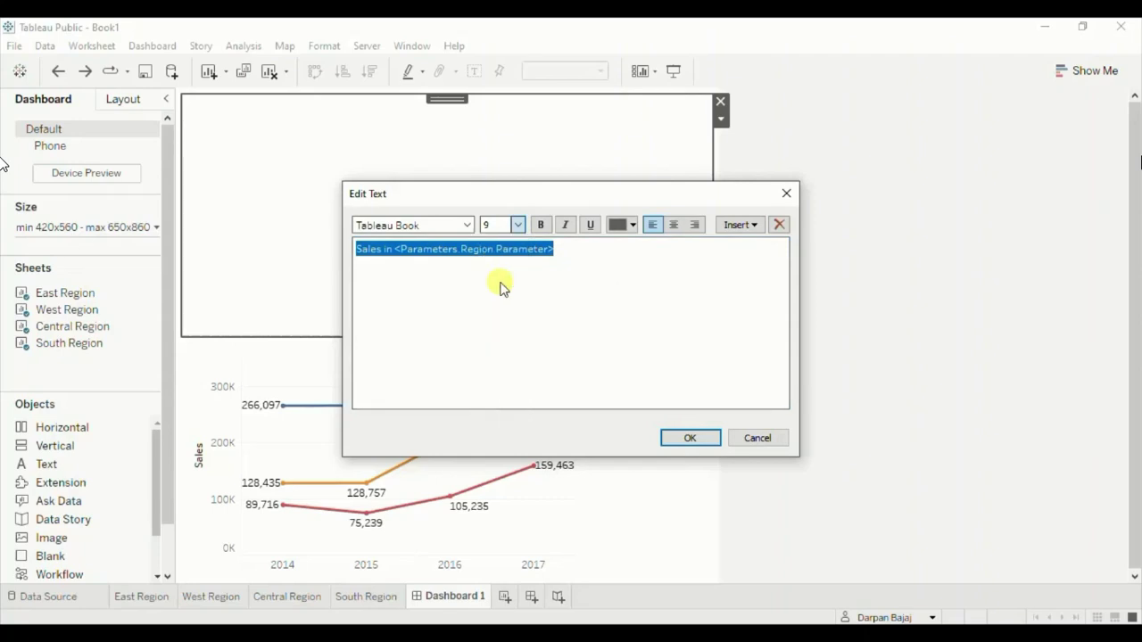
left_click(541, 225)
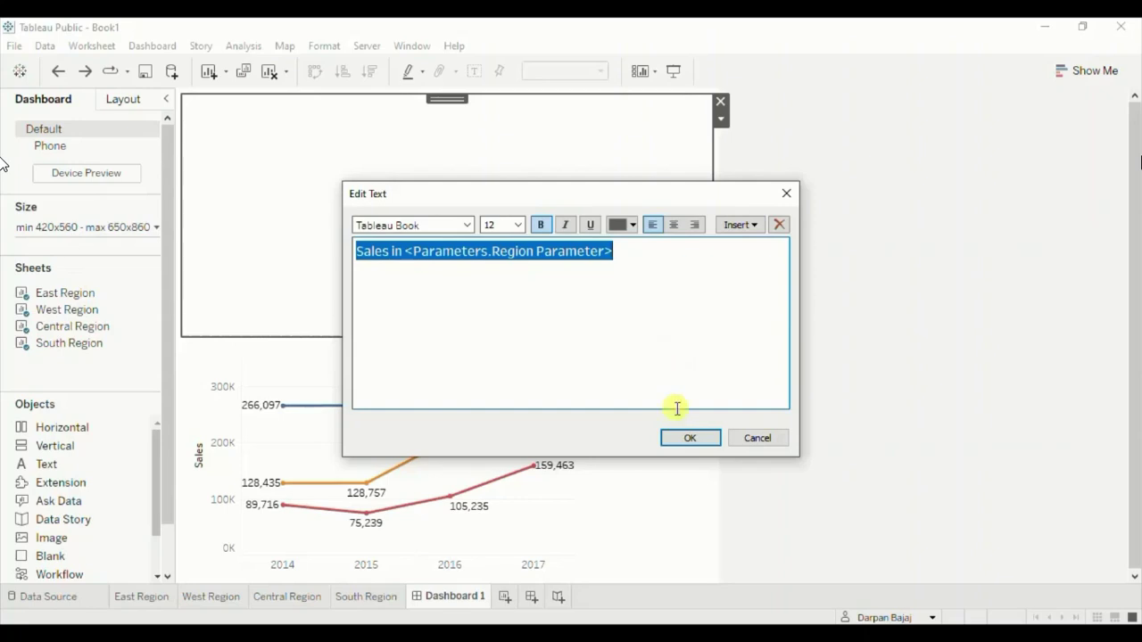
left_click(687, 437)
Shrink the Sales in South title box to a slim strip so the line chart gets more room.
left_click_drag(454, 335, 419, 154)
left_click(278, 140)
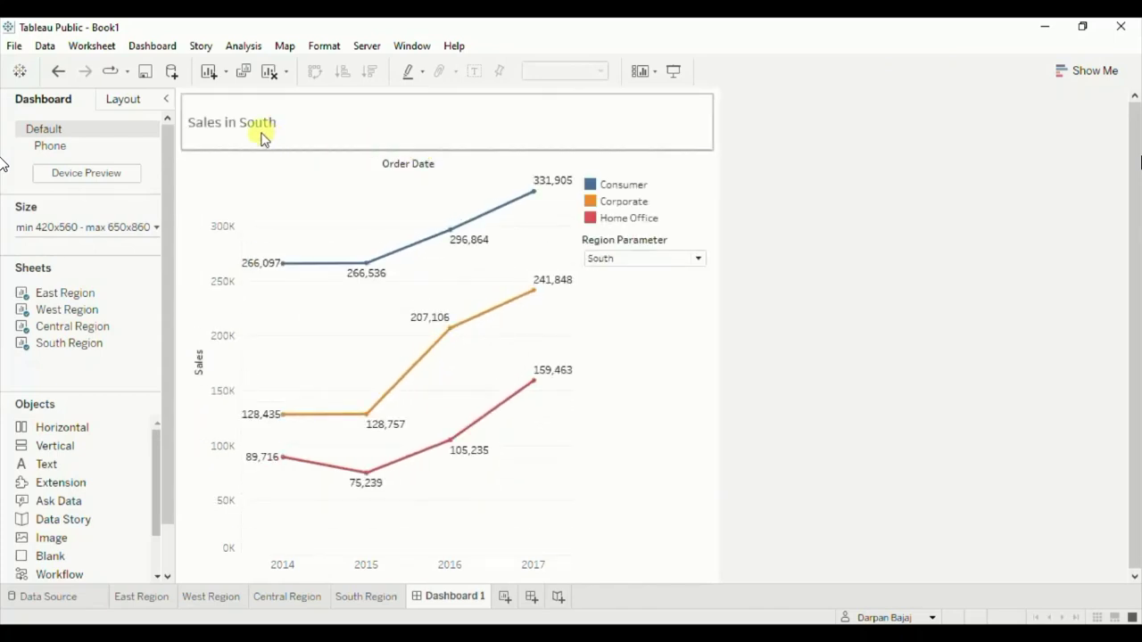
left_click(544, 151)
left_click(615, 252)
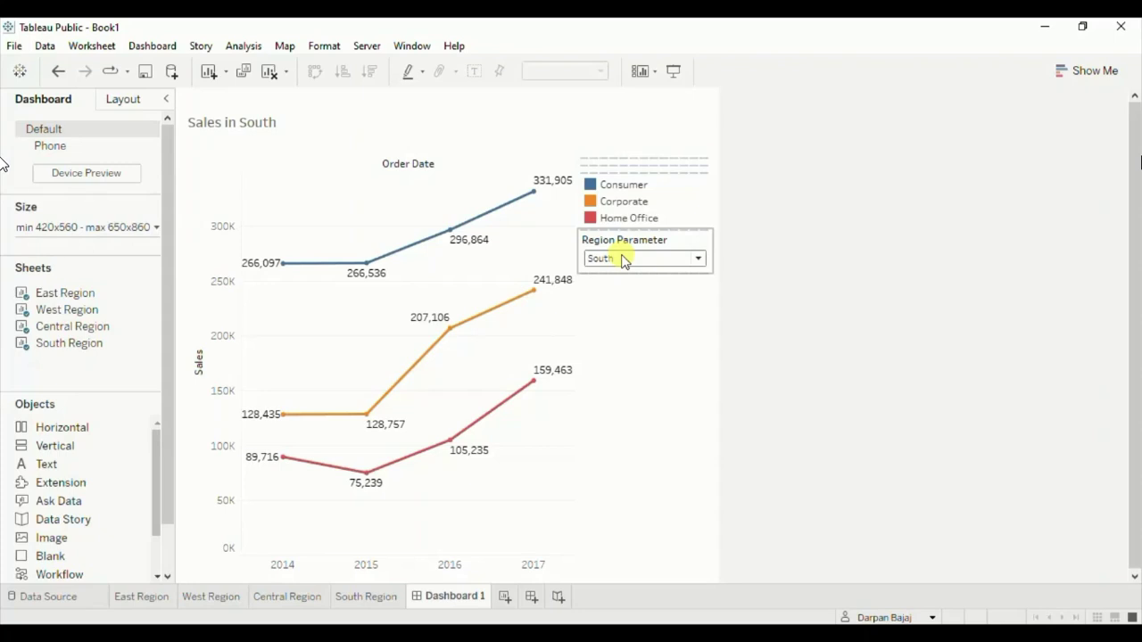
Switch the Region Parameter to Central, then to East.
left_click(624, 259)
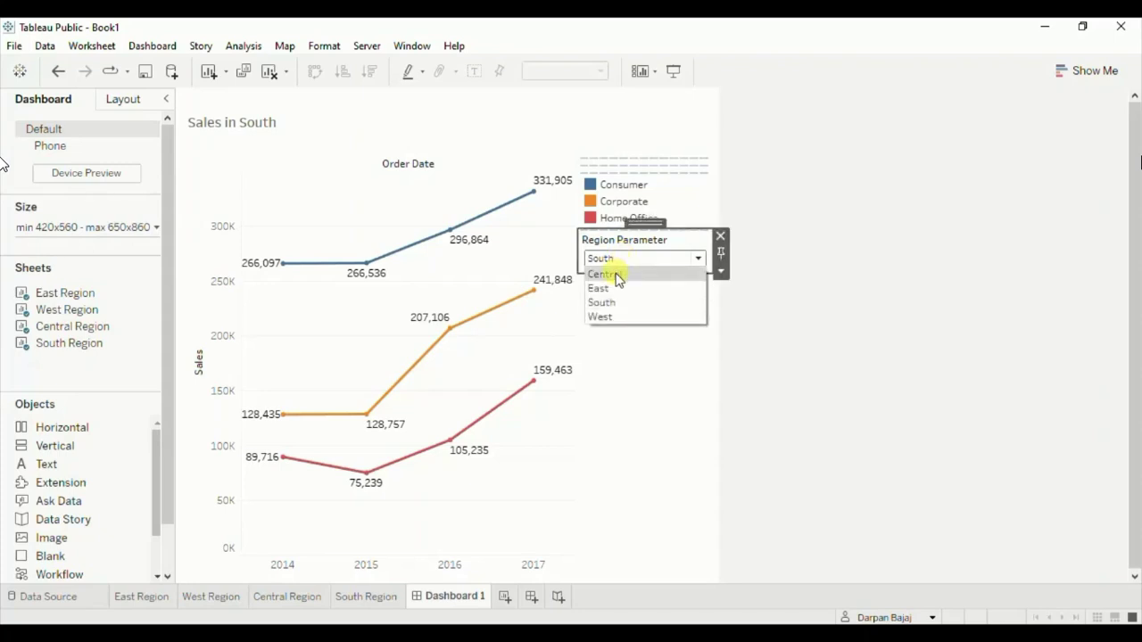
left_click(618, 276)
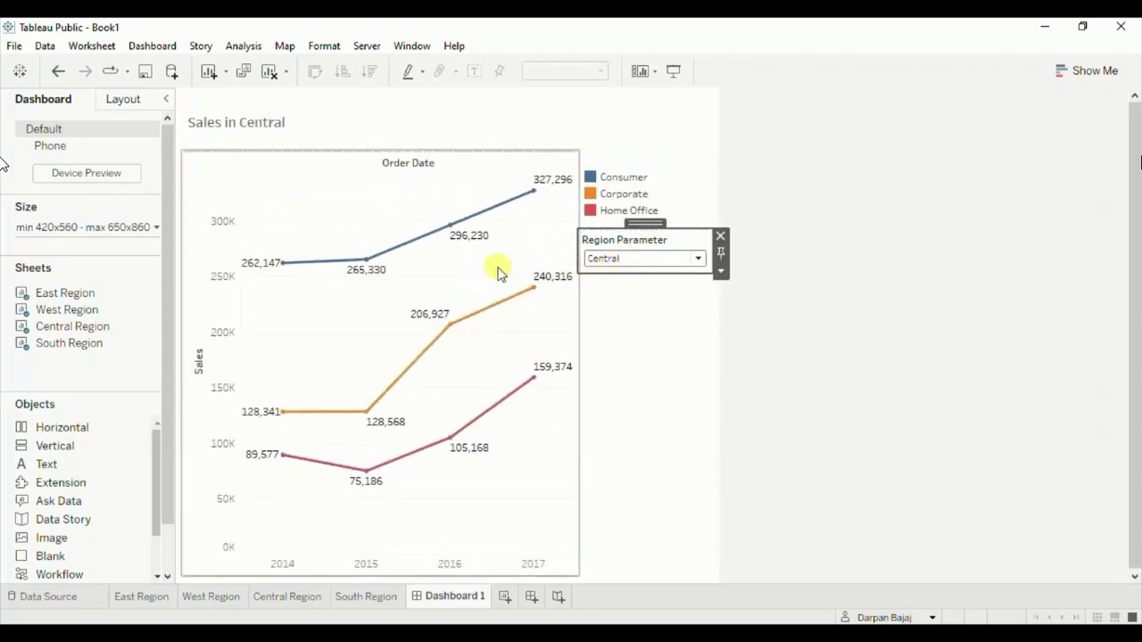
mouse_move(425, 251)
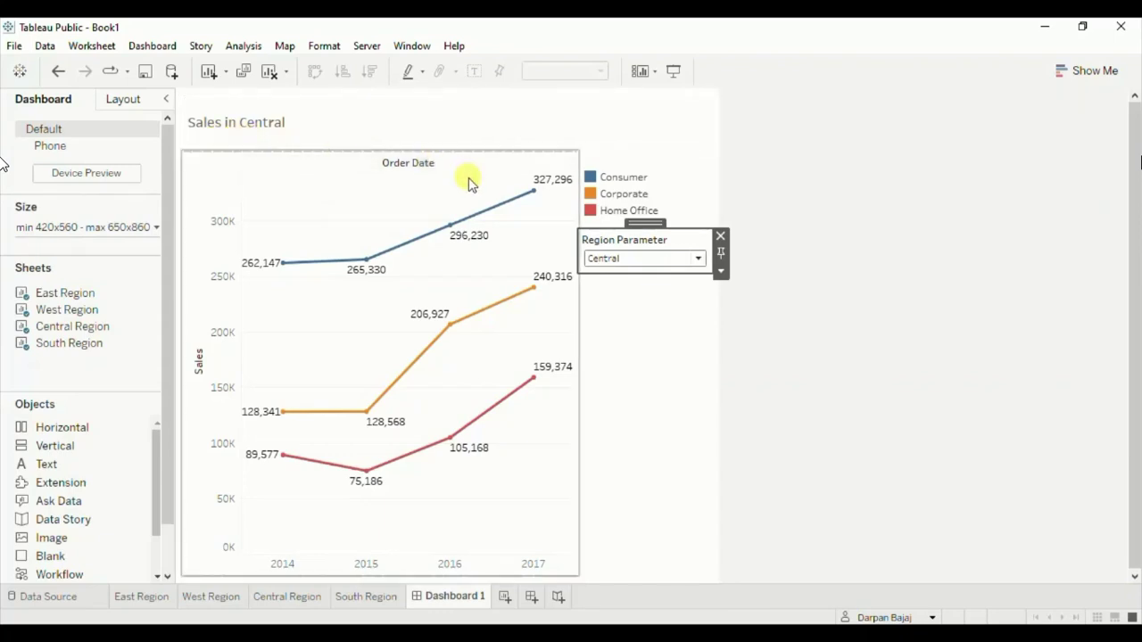
left_click(612, 261)
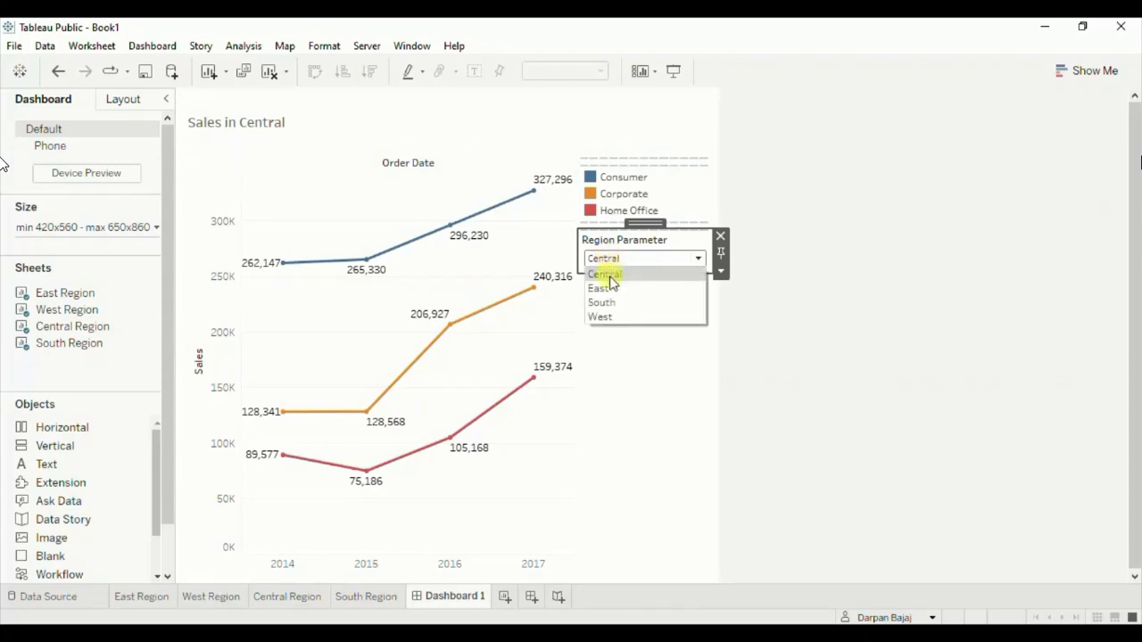
left_click(612, 289)
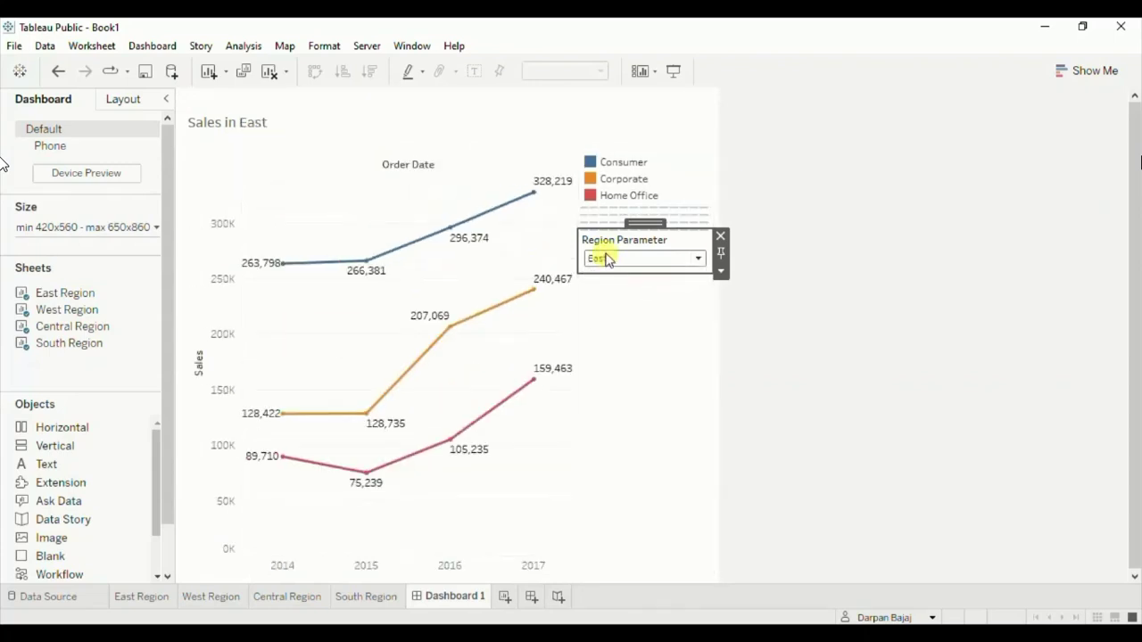